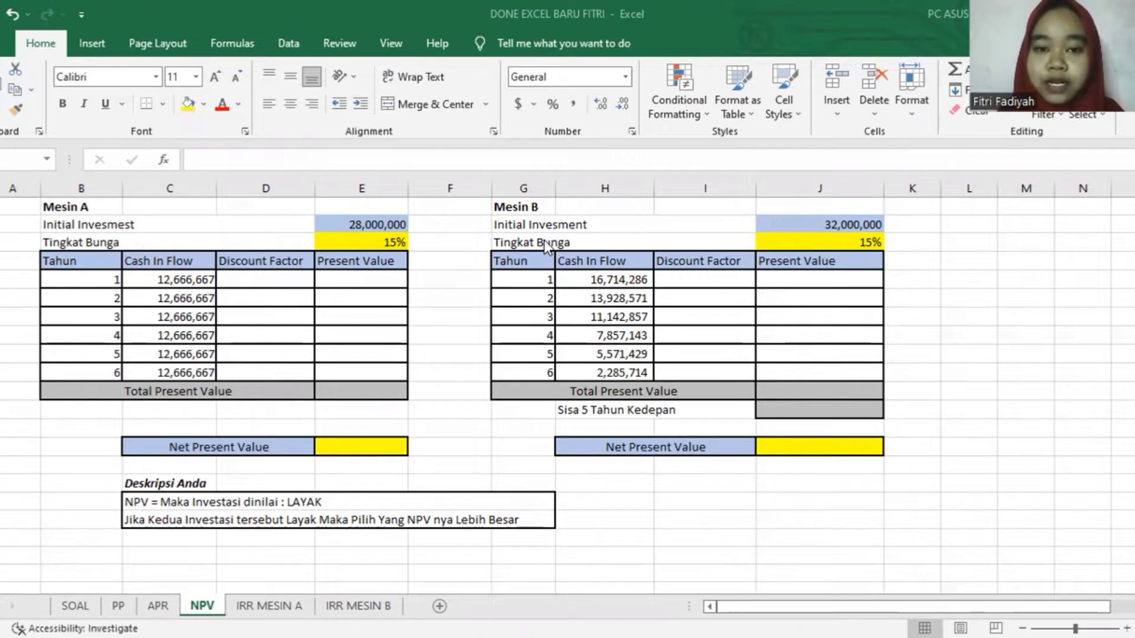
Calculate Mesin A's year 1 discount factor with =1/(1+$E$3)^B5 and fill the formula down through year 6.
{"action": "left_click", "coordinate": [263, 278]}
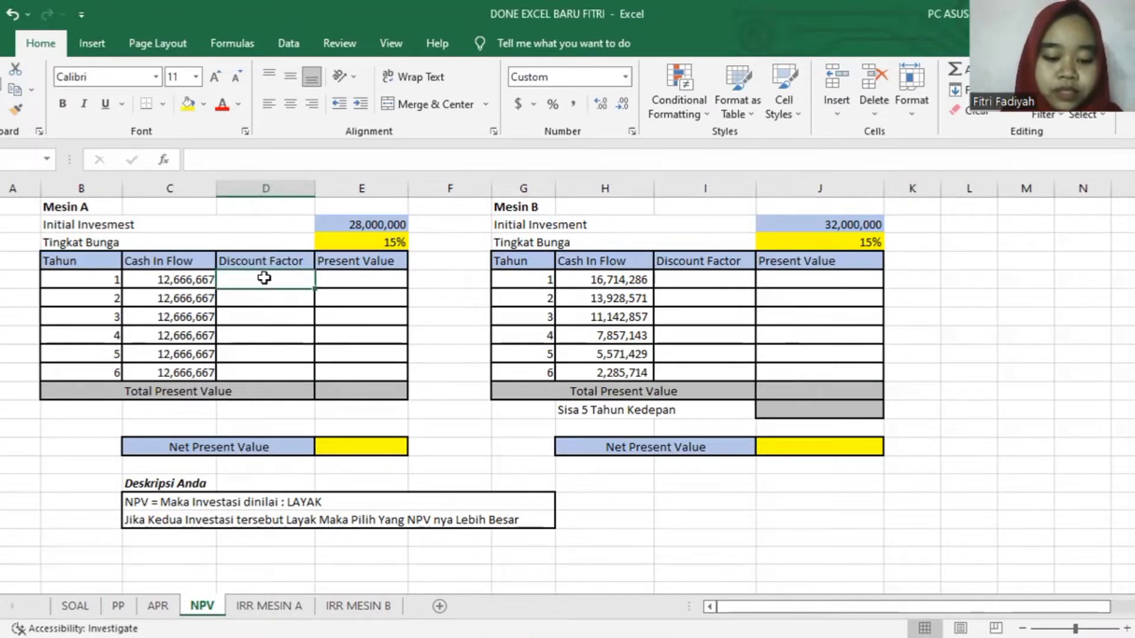
{"action": "type", "text": "="}
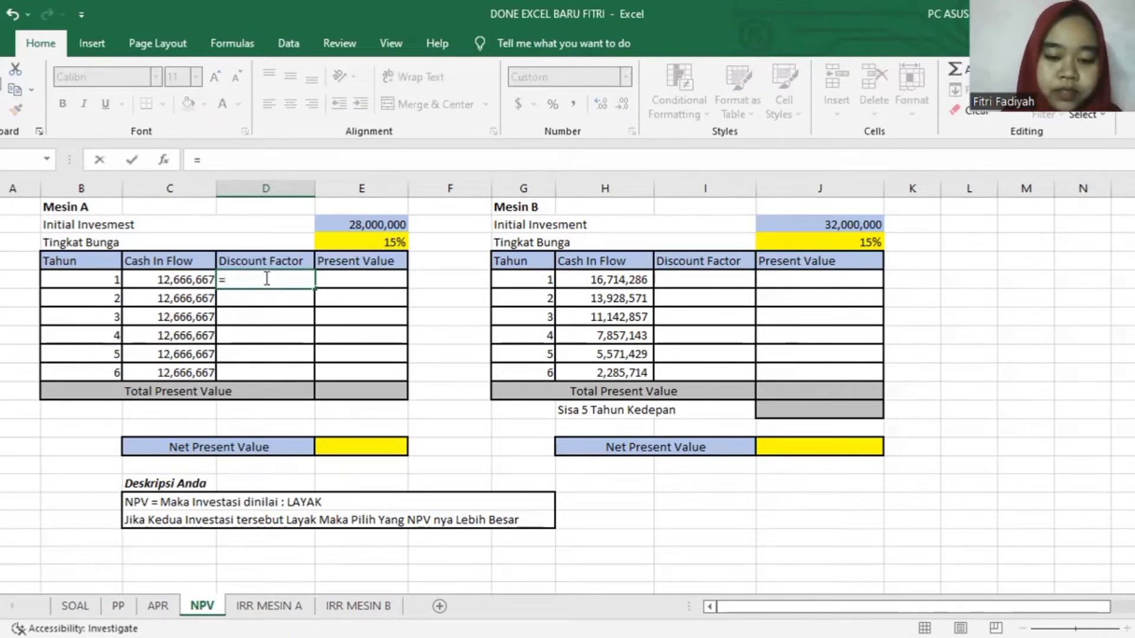
{"action": "type", "text": "1"}
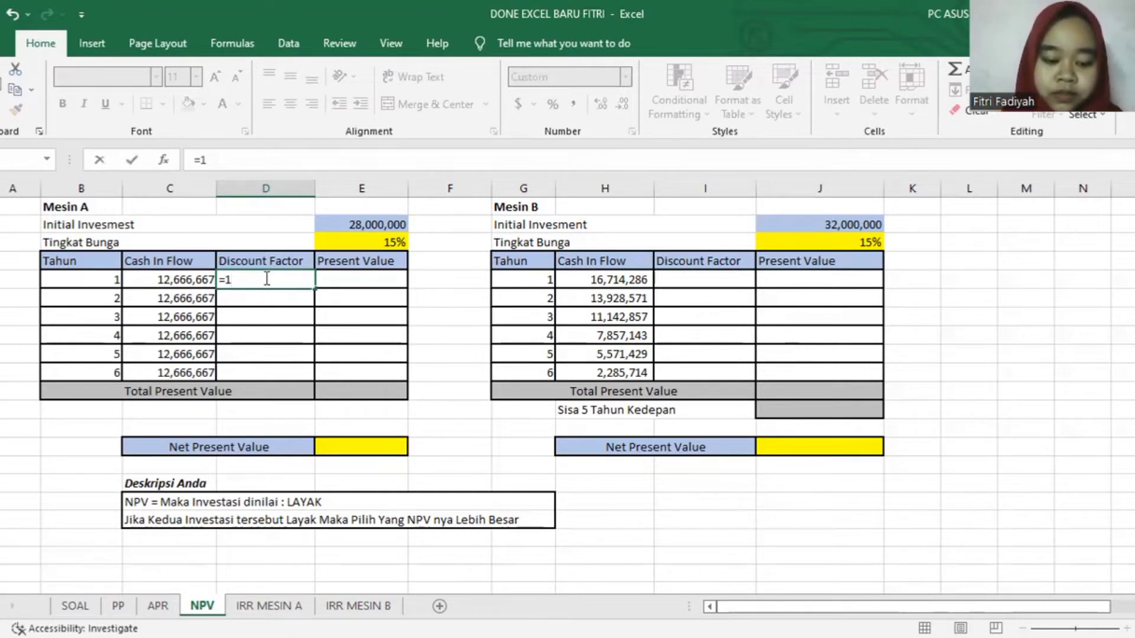
{"action": "type", "text": "/"}
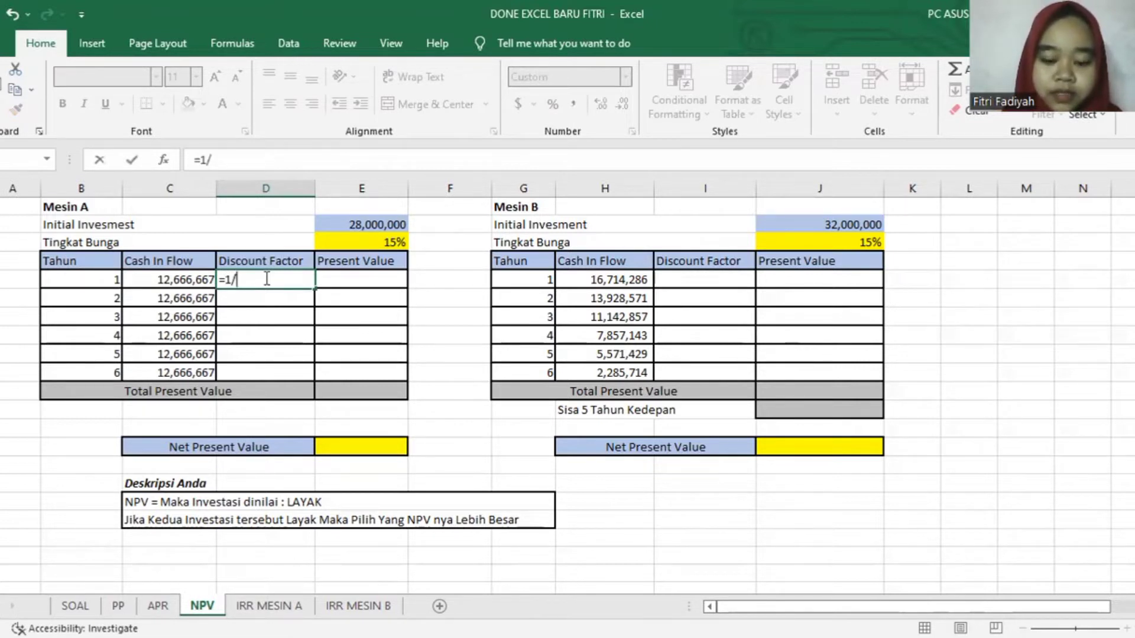
{"action": "type", "text": "( "}
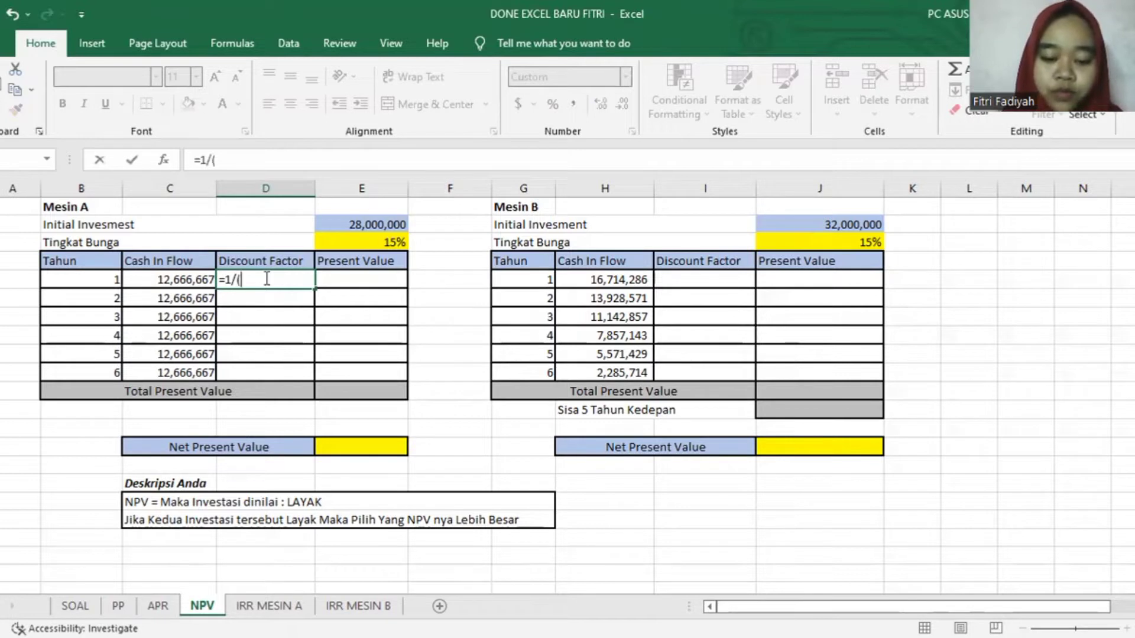
{"action": "type", "text": "1"}
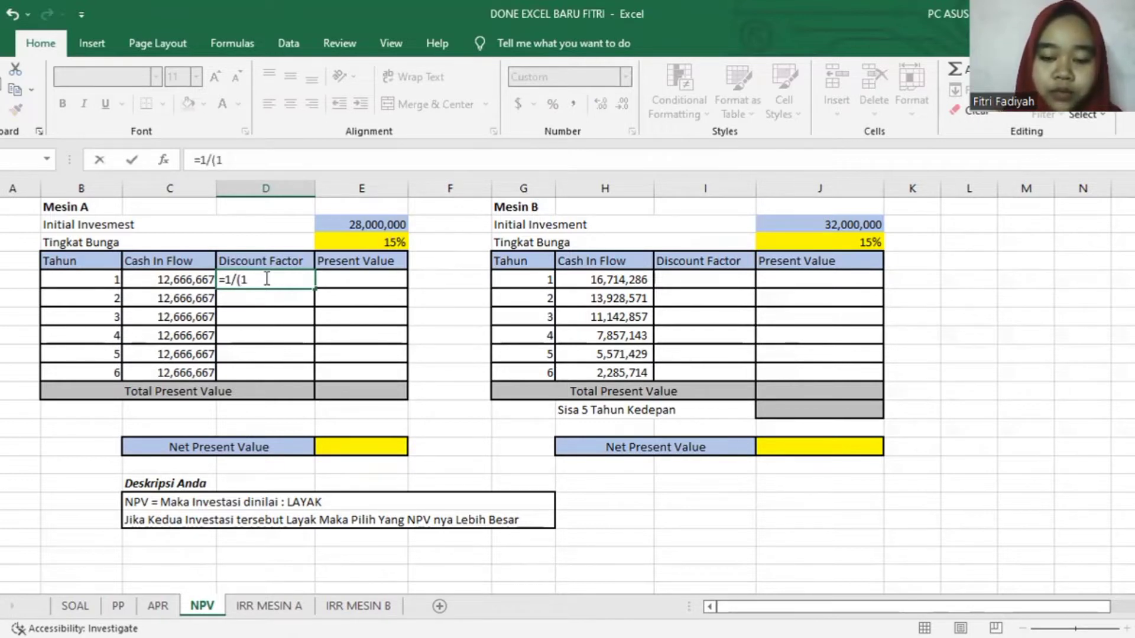
{"action": "type", "text": "+"}
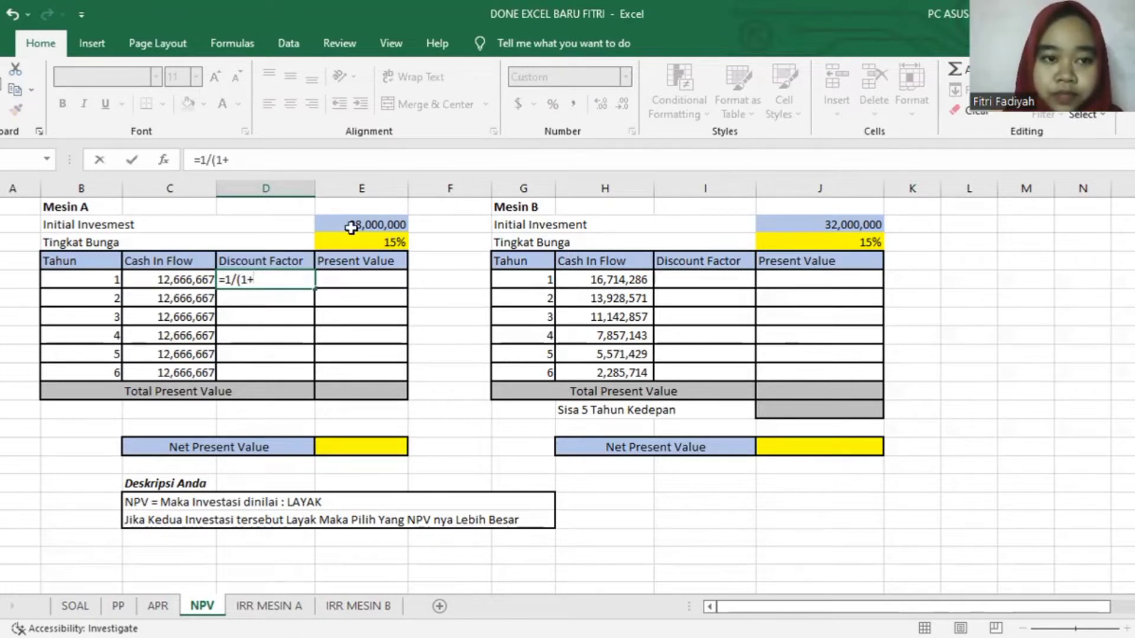
{"action": "left_click", "coordinate": [359, 244]}
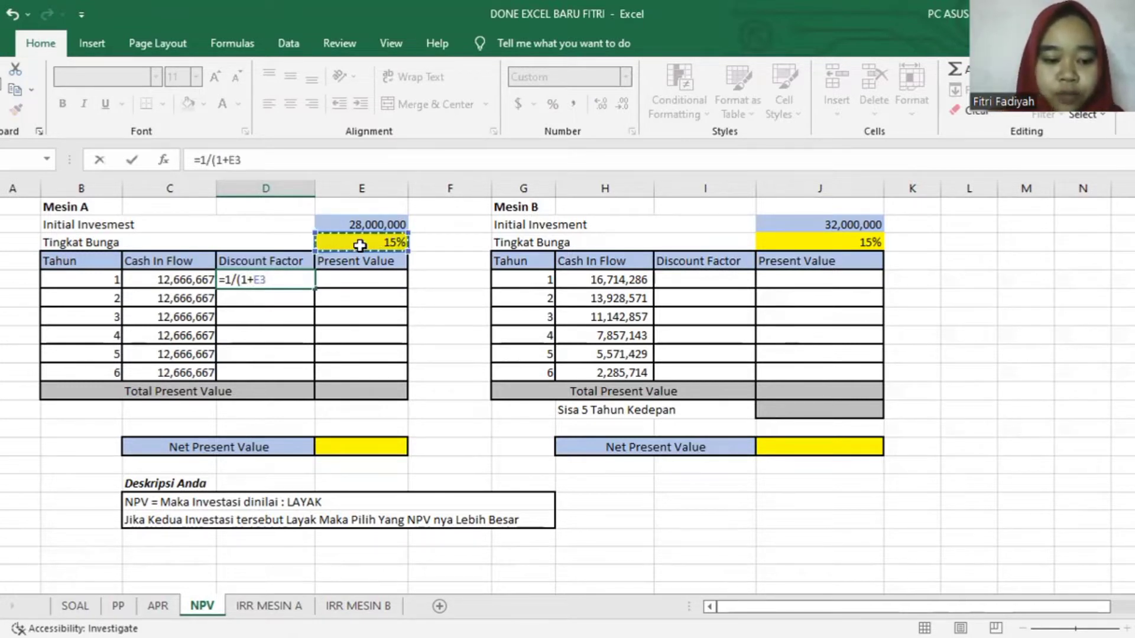
{"action": "key", "text": "F4"}
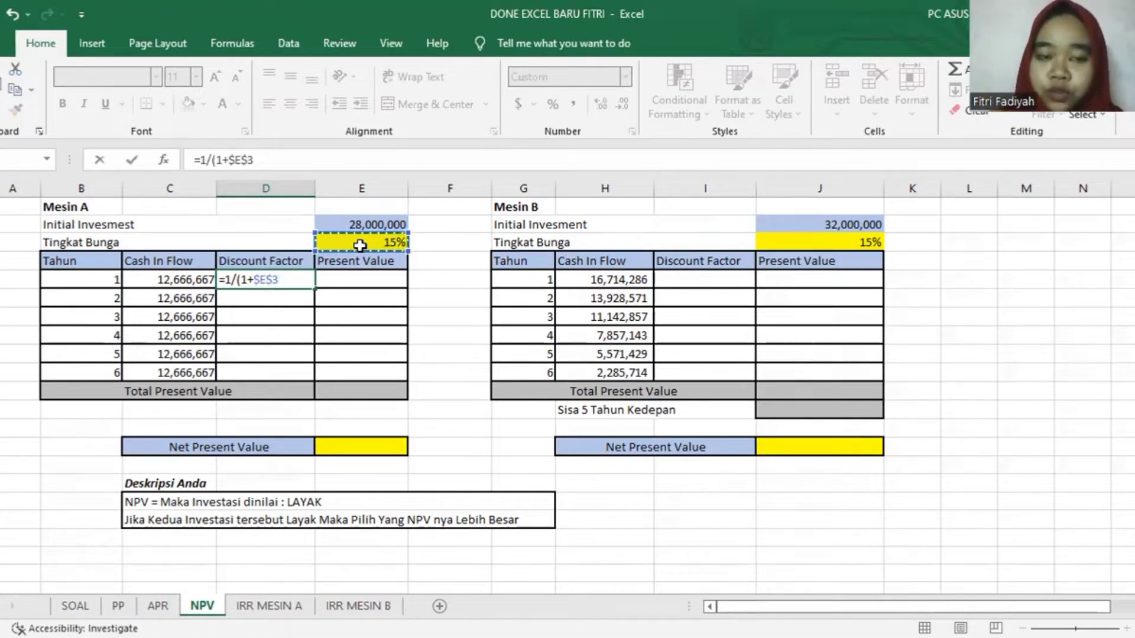
{"action": "type", "text": ")"}
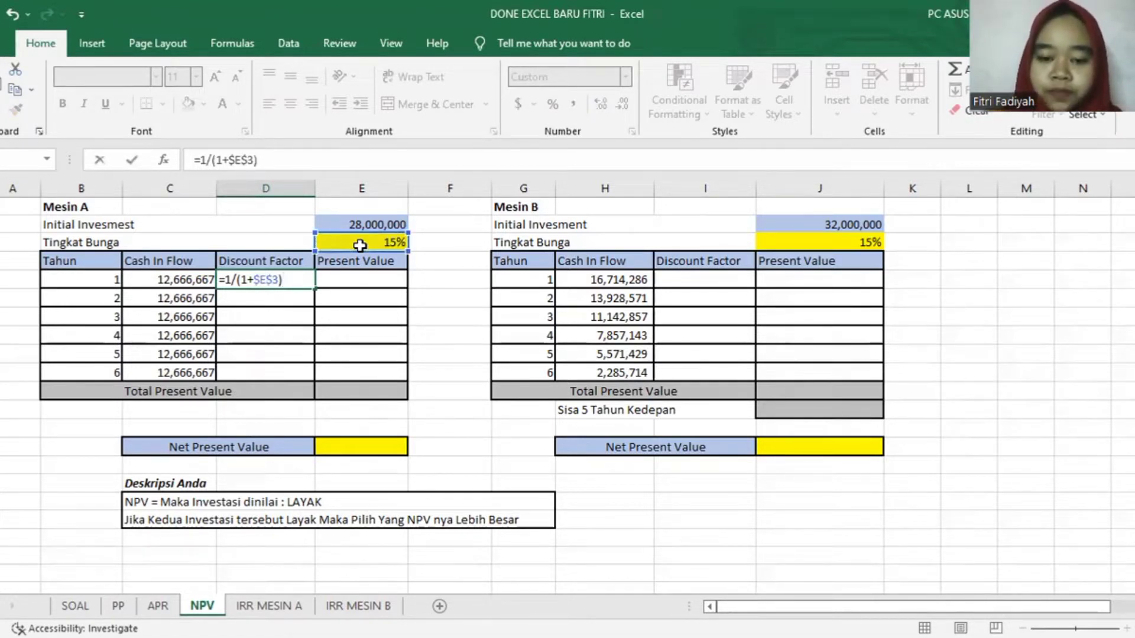
{"action": "type", "text": "^"}
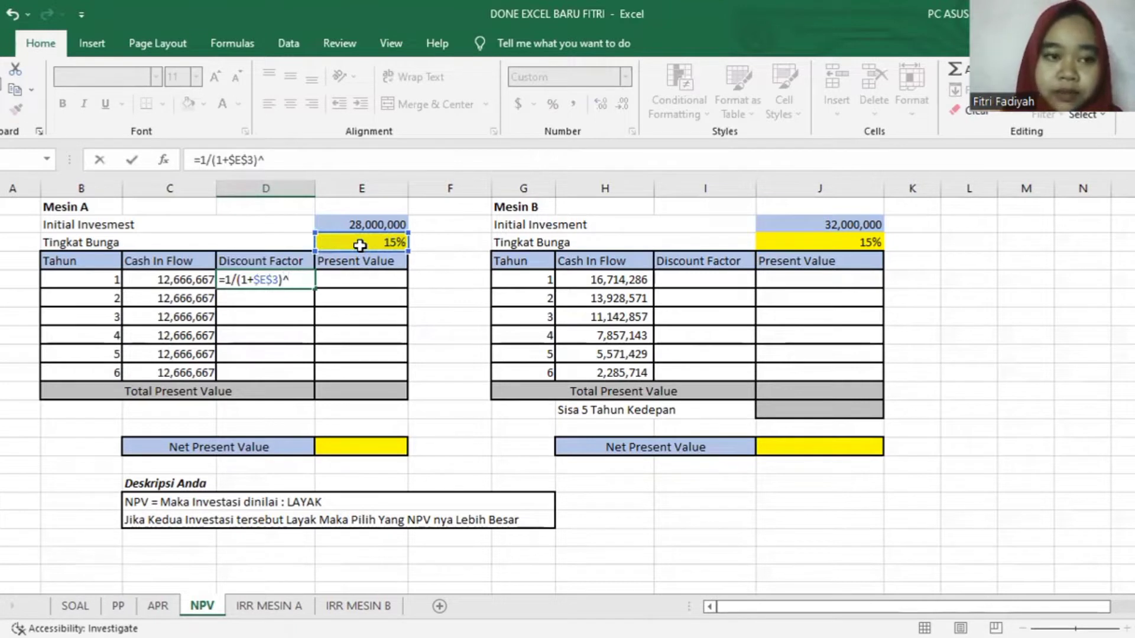
{"action": "left_click", "coordinate": [69, 282]}
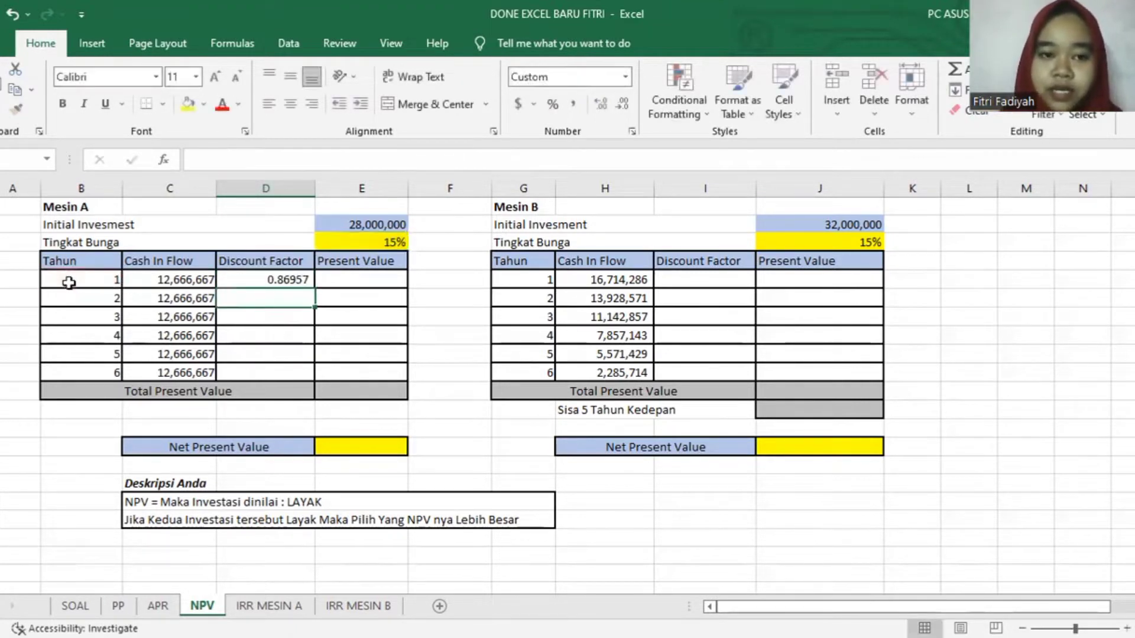
{"action": "key", "text": "Return"}
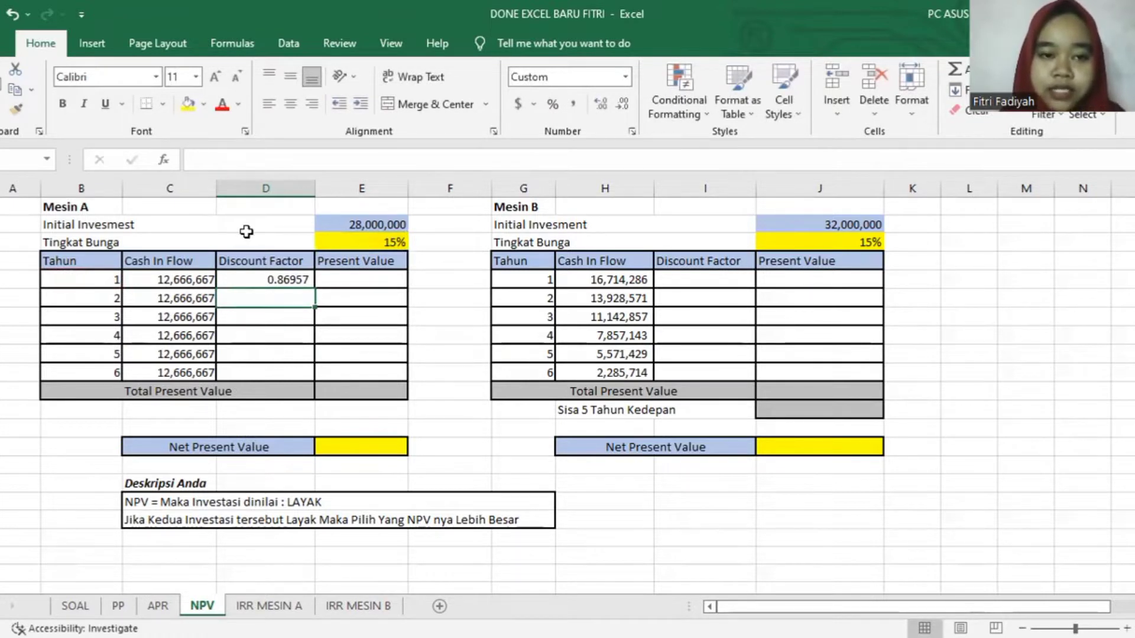
{"action": "left_click", "coordinate": [293, 279]}
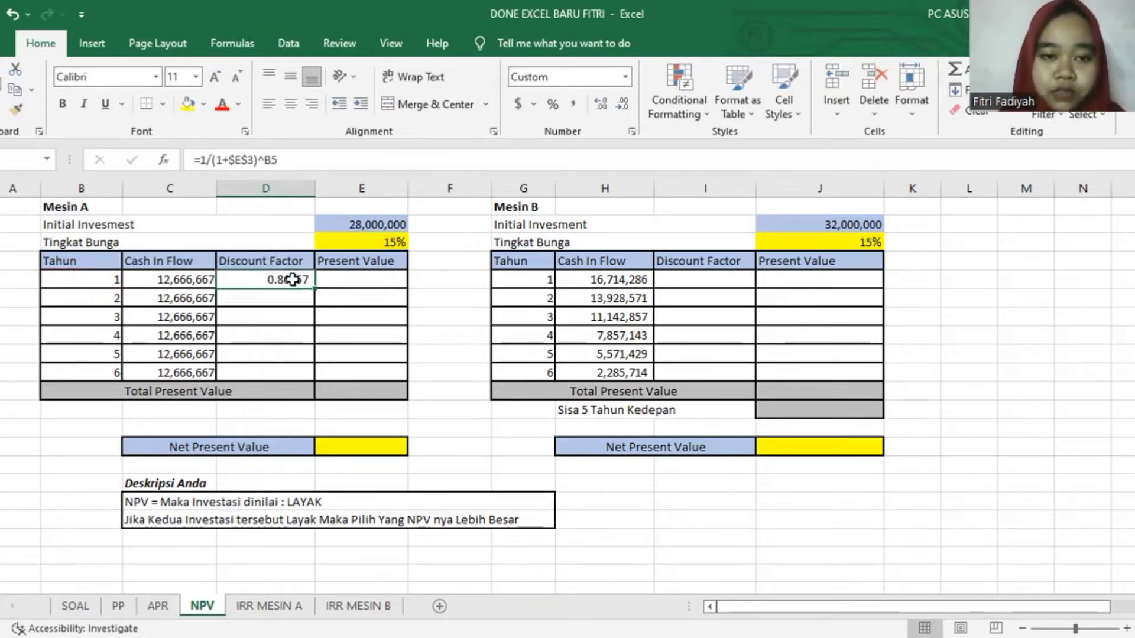
{"action": "left_click_drag", "start_coordinate": [313, 286], "coordinate": [301, 374]}
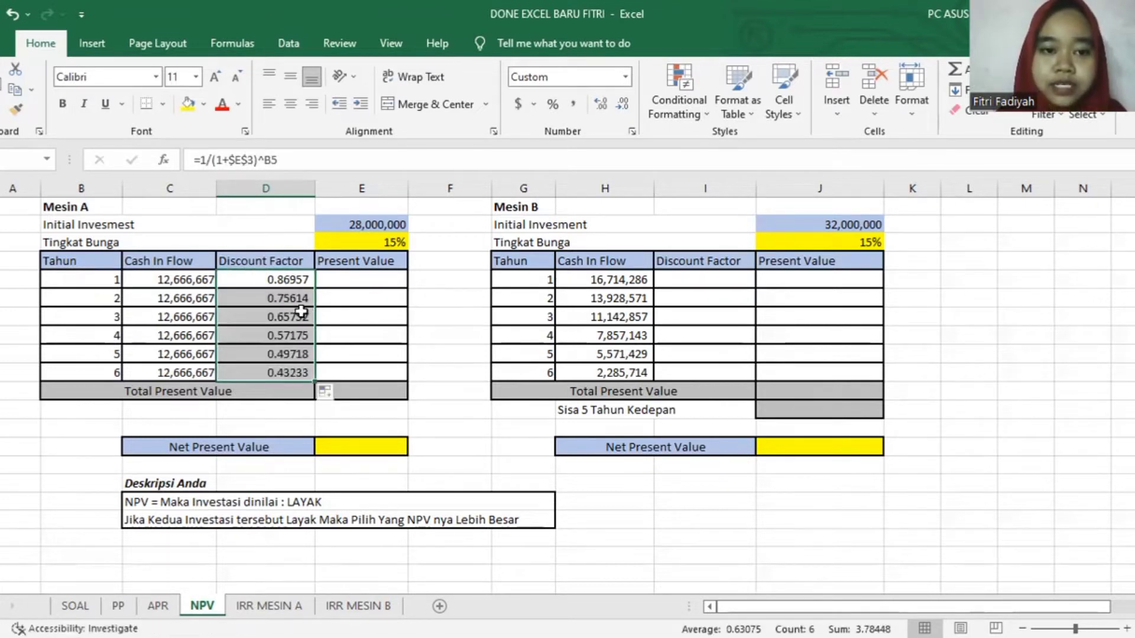
Calculate Mesin A's year 1 present value with =C5*D5 and fill the formula down through year 6.
{"action": "left_click", "coordinate": [341, 286]}
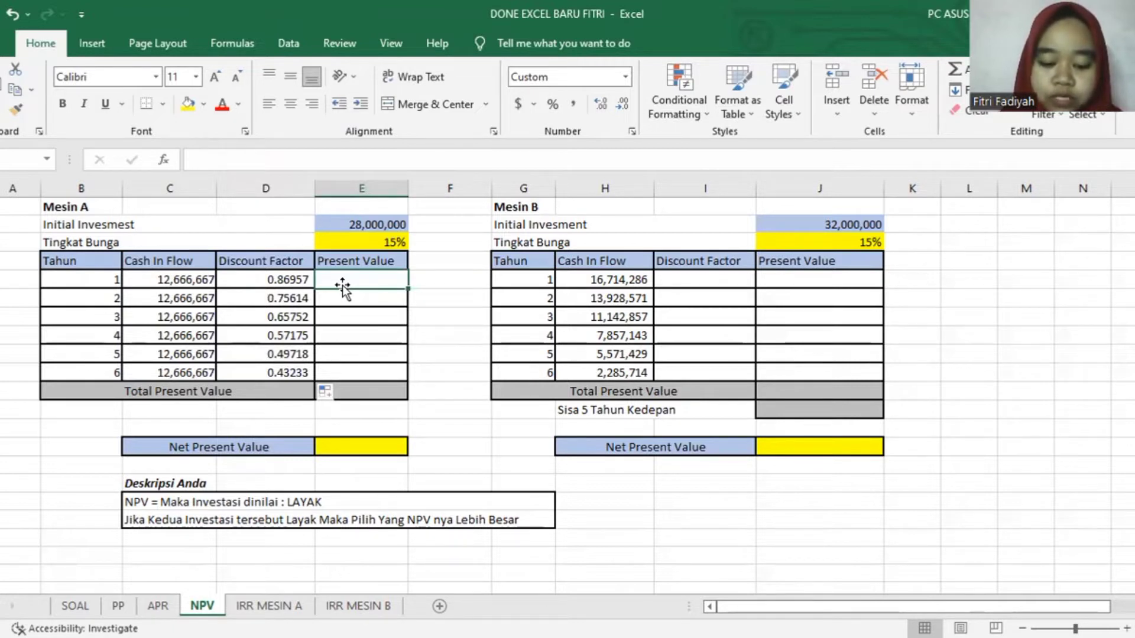
{"action": "type", "text": "="}
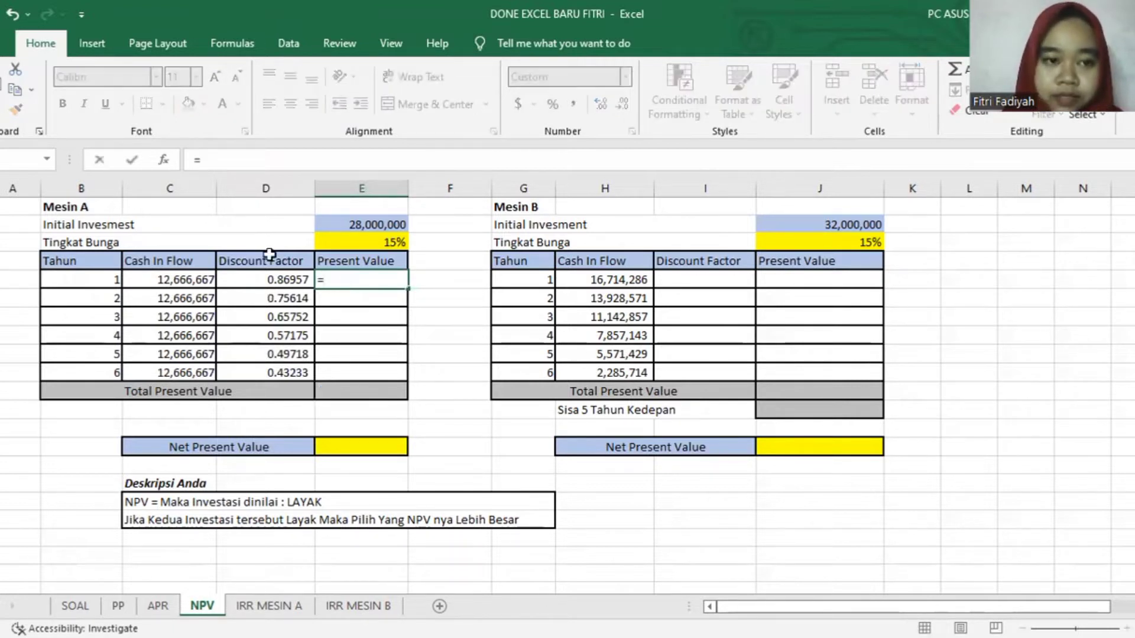
{"action": "left_click", "coordinate": [179, 275]}
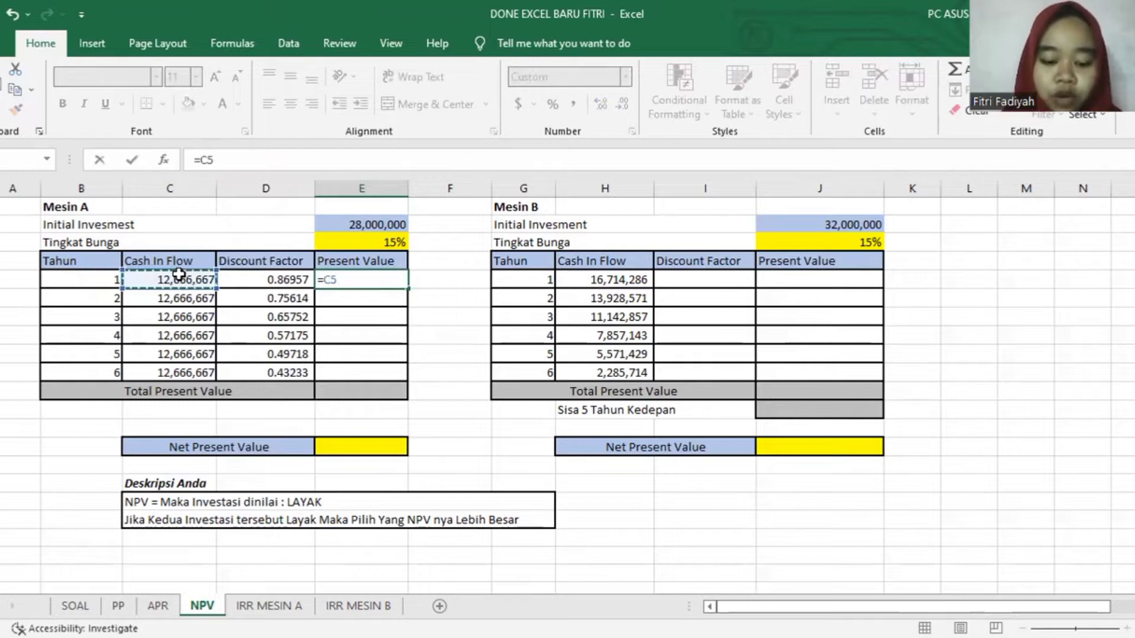
{"action": "type", "text": "*"}
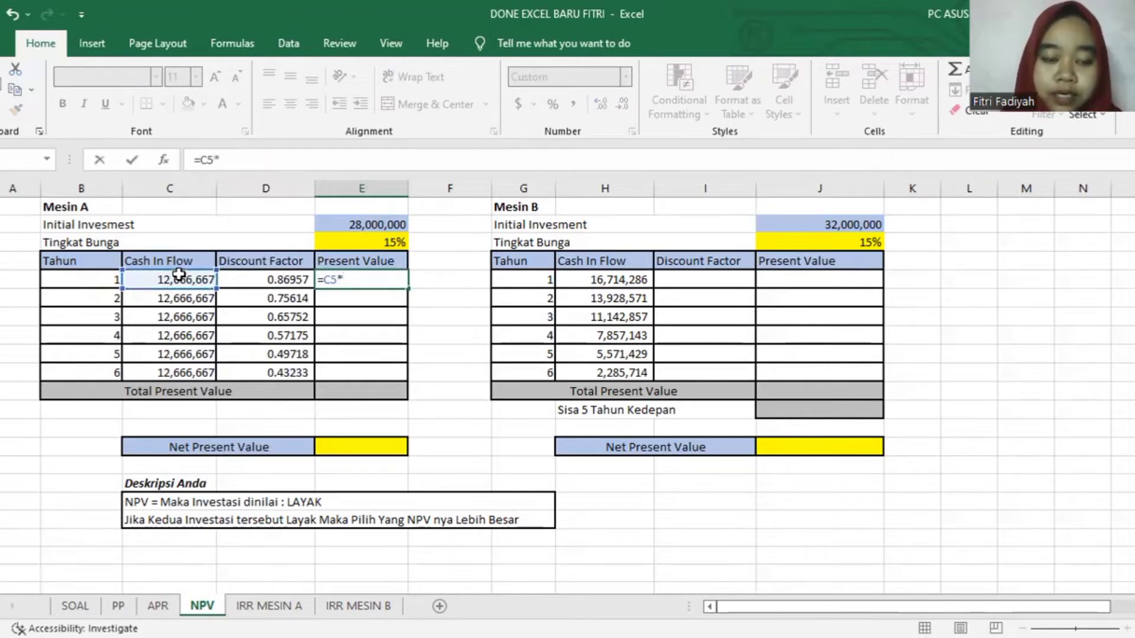
{"action": "left_click", "coordinate": [246, 276]}
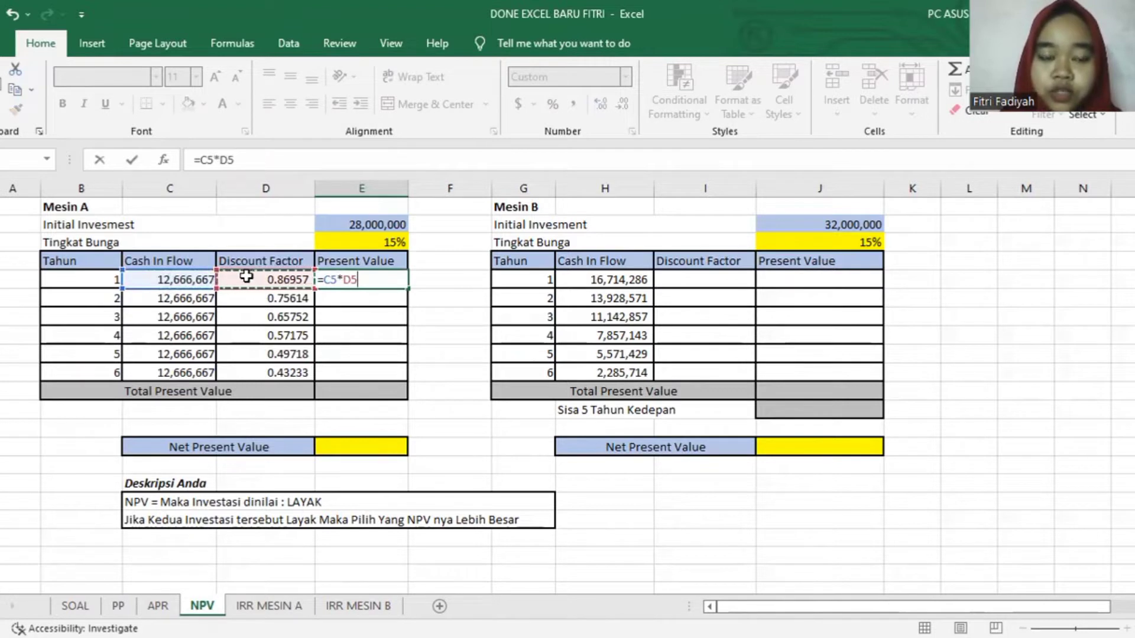
{"action": "key", "text": "Return"}
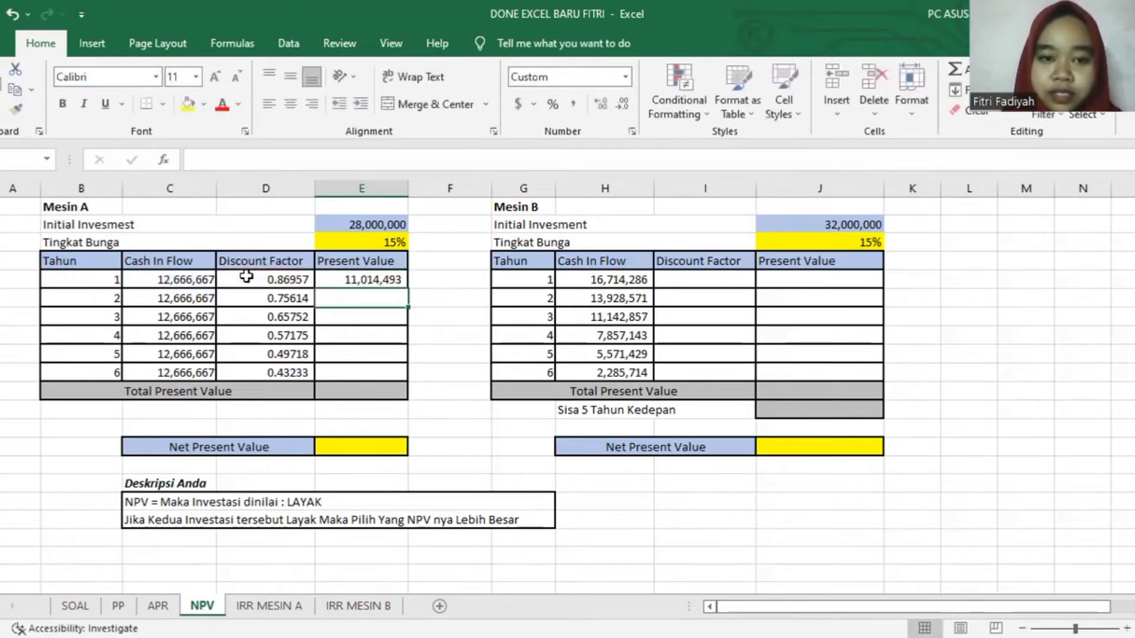
{"action": "left_click", "coordinate": [366, 279]}
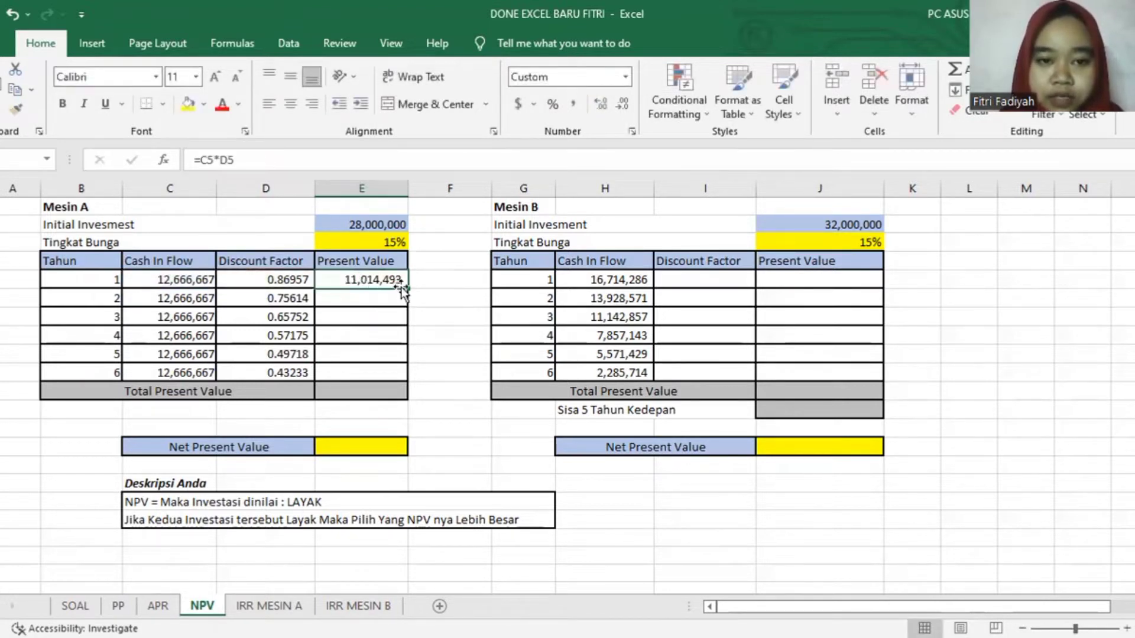
{"action": "left_click_drag", "start_coordinate": [407, 289], "coordinate": [391, 377]}
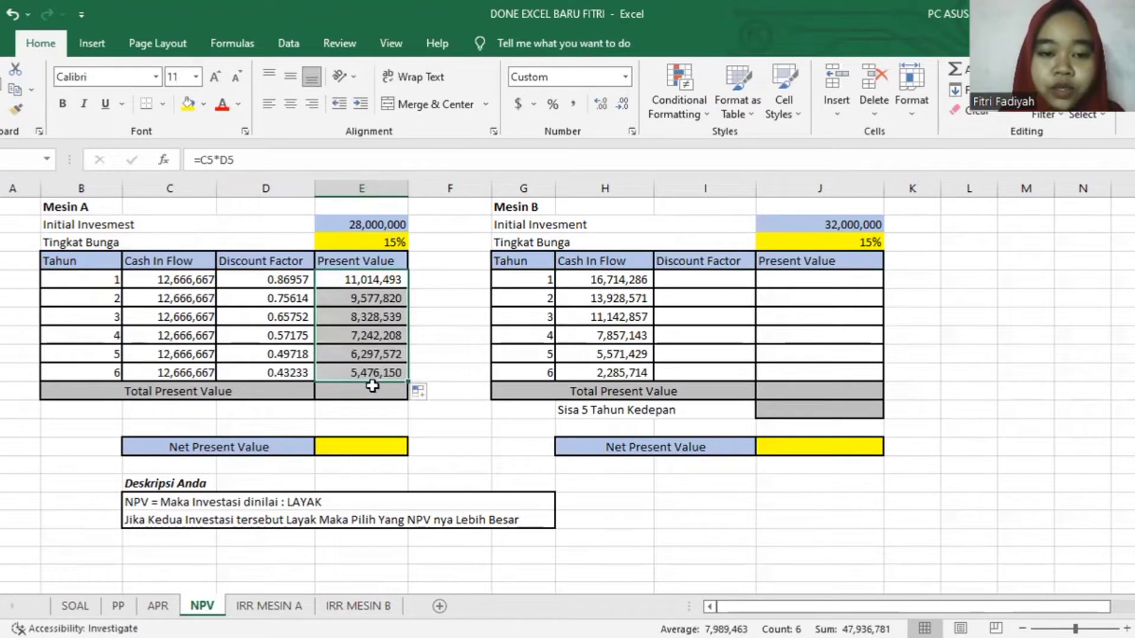
Total Mesin A's present values in the Total Present Value row with =SUM(E5:E10).
{"action": "scroll", "coordinate": [372, 386], "scroll_direction": "down", "scroll_amount": 2, "text": "ctrl"}
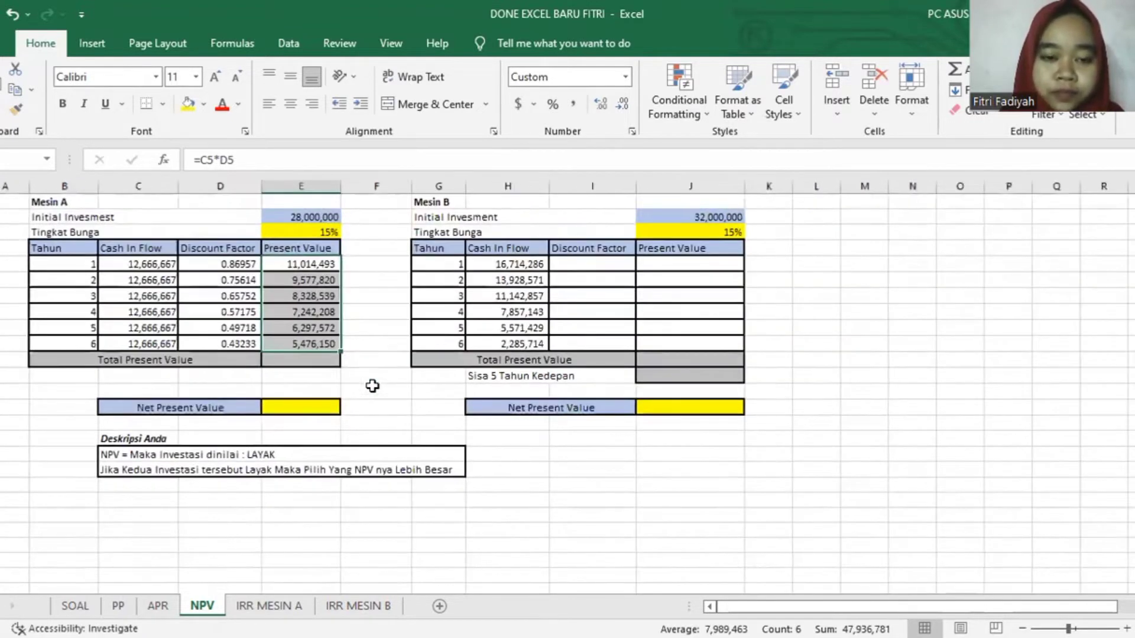
{"action": "scroll", "coordinate": [372, 386], "scroll_direction": "up", "scroll_amount": 1, "text": "ctrl"}
{"action": "left_click", "coordinate": [369, 394]}
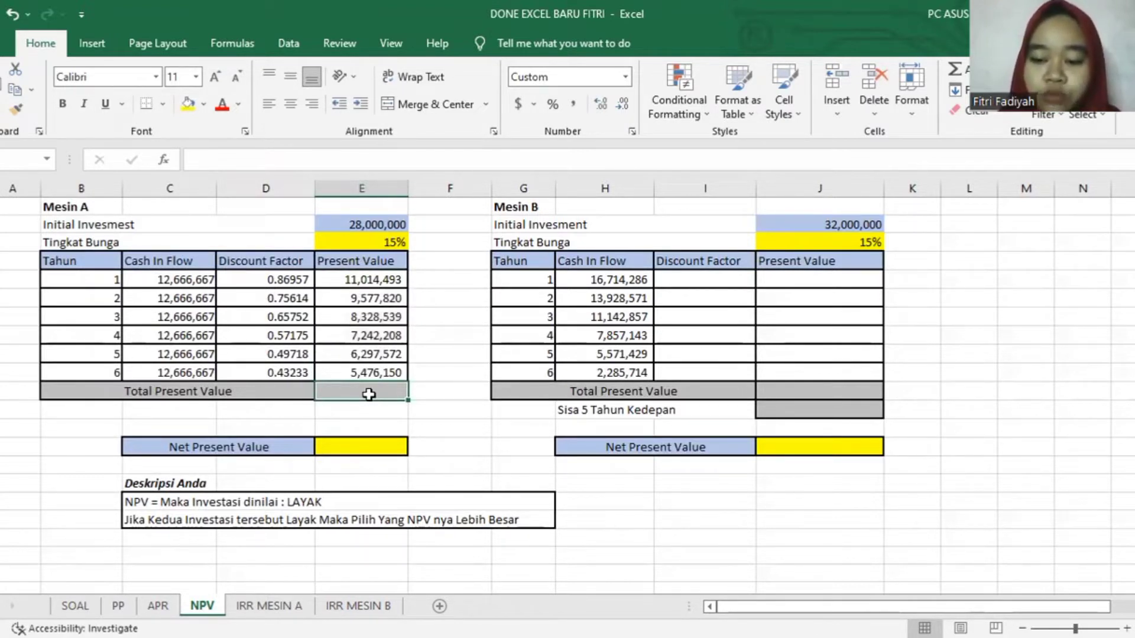
{"action": "type", "text": "="}
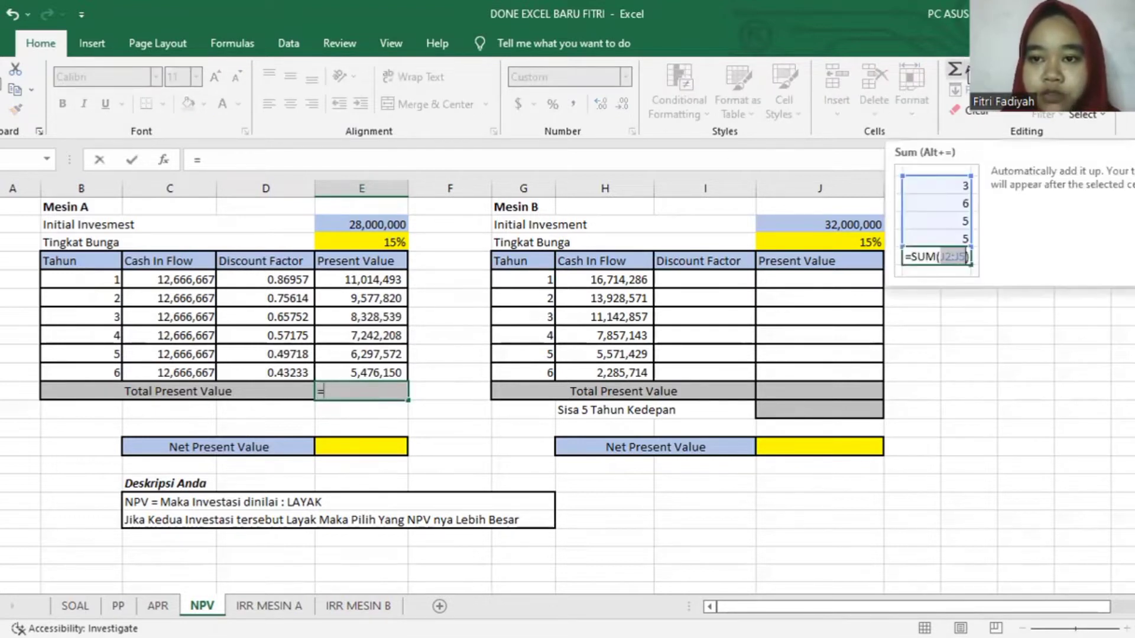
{"action": "left_click", "coordinate": [954, 69]}
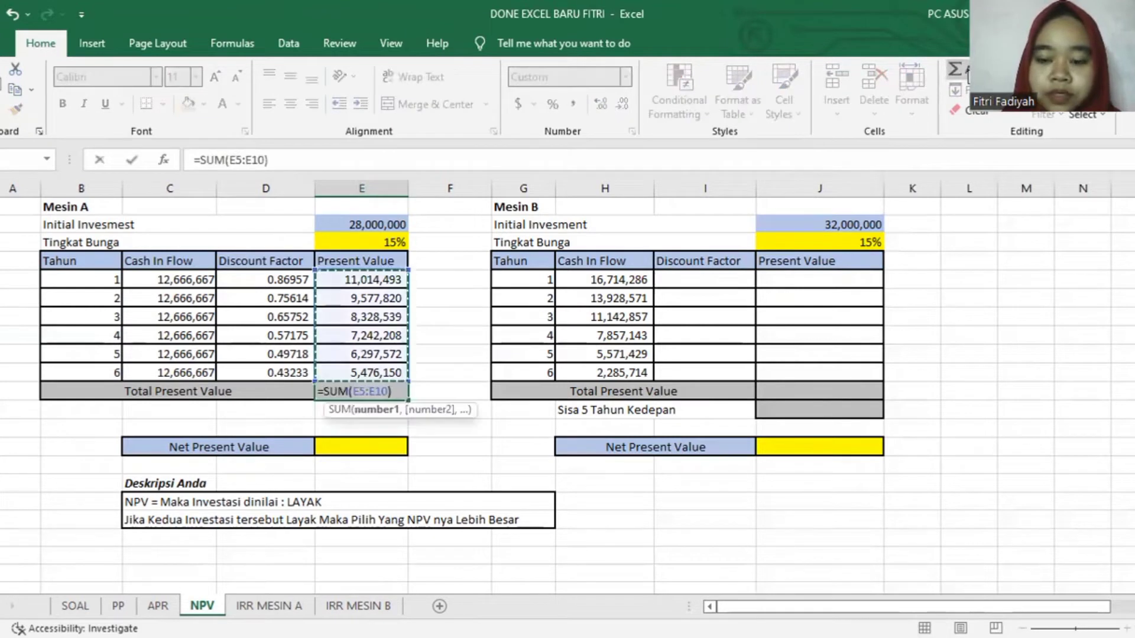
{"action": "key", "text": "Return"}
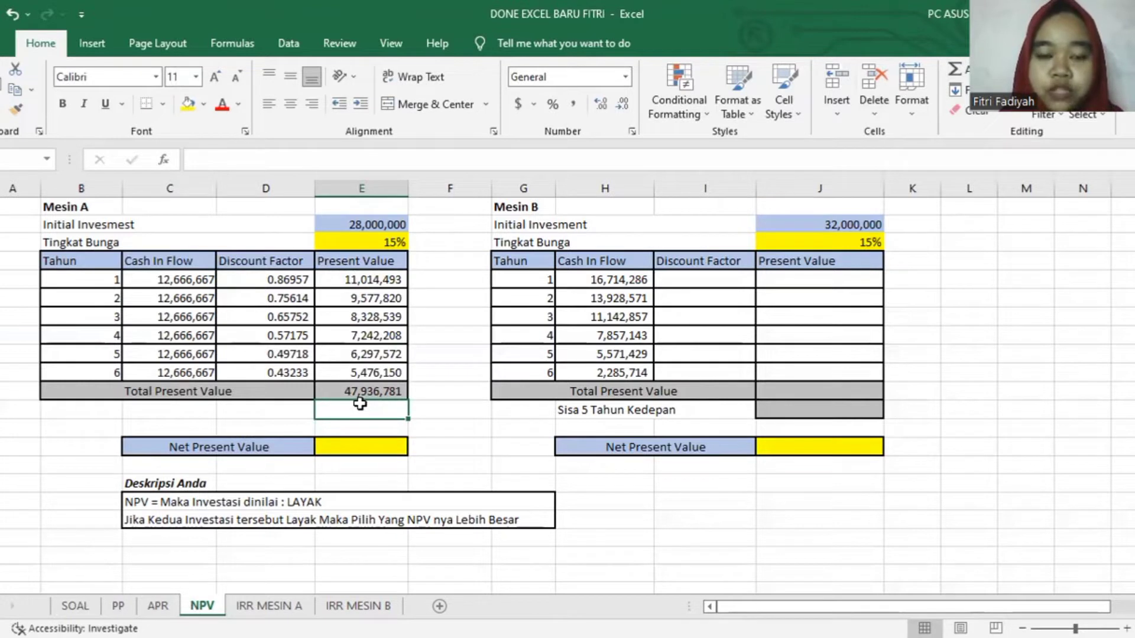
Calculate Mesin A's Net Present Value by subtracting the initial investment from the total present value with =E11-E2.
{"action": "left_click", "coordinate": [369, 448]}
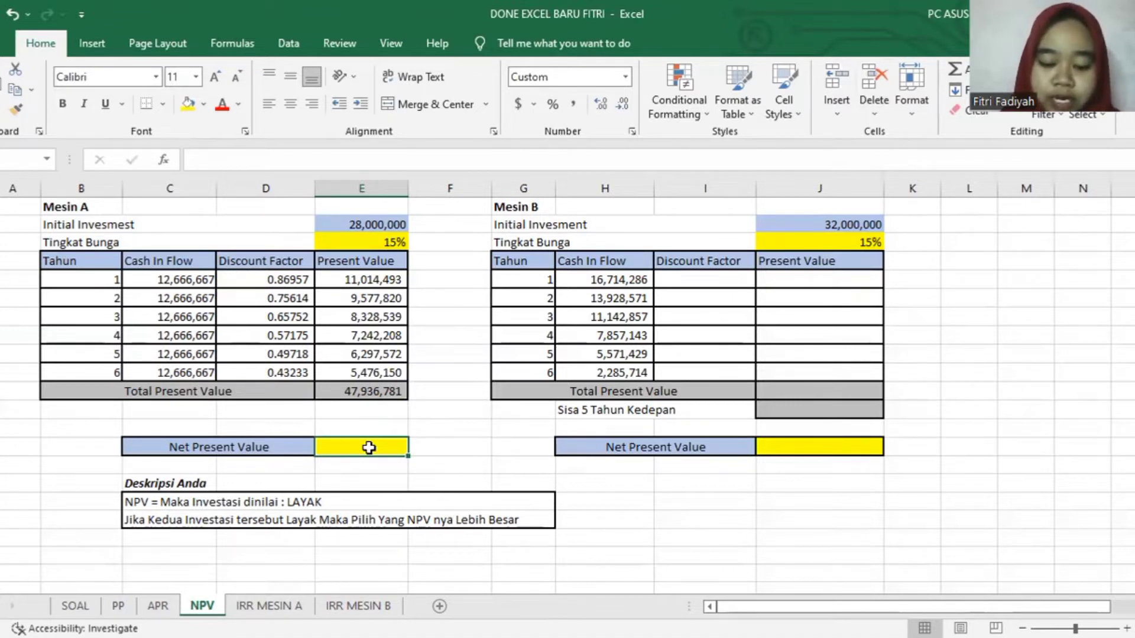
{"action": "type", "text": "="}
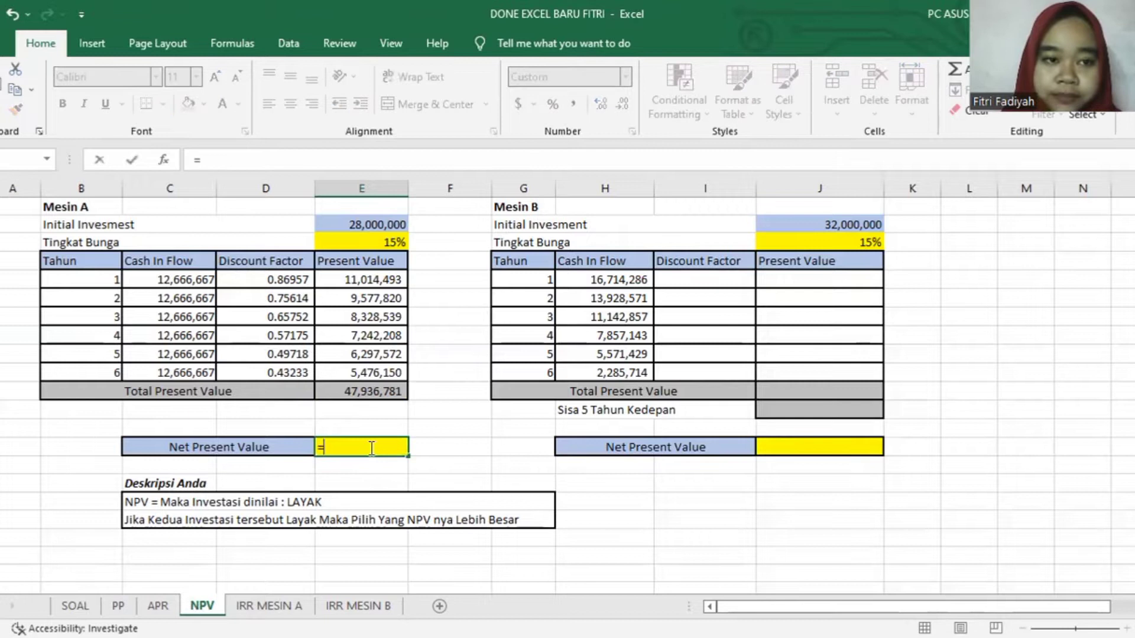
{"action": "left_click", "coordinate": [385, 392]}
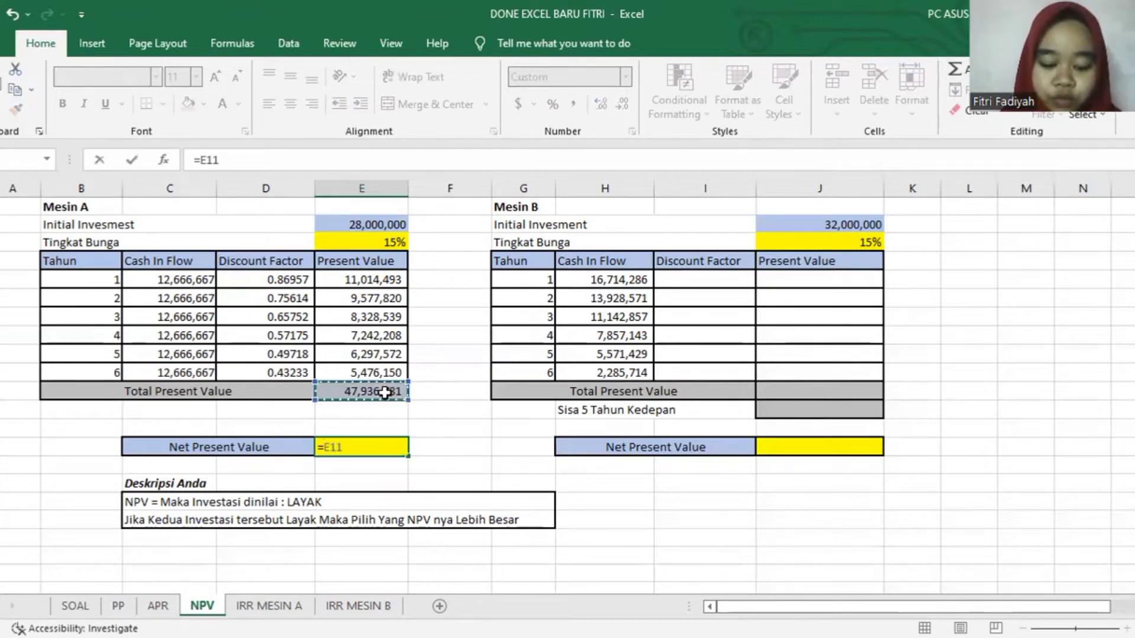
{"action": "type", "text": "="}
{"action": "key", "text": "BackSpace"}
{"action": "type", "text": "-"}
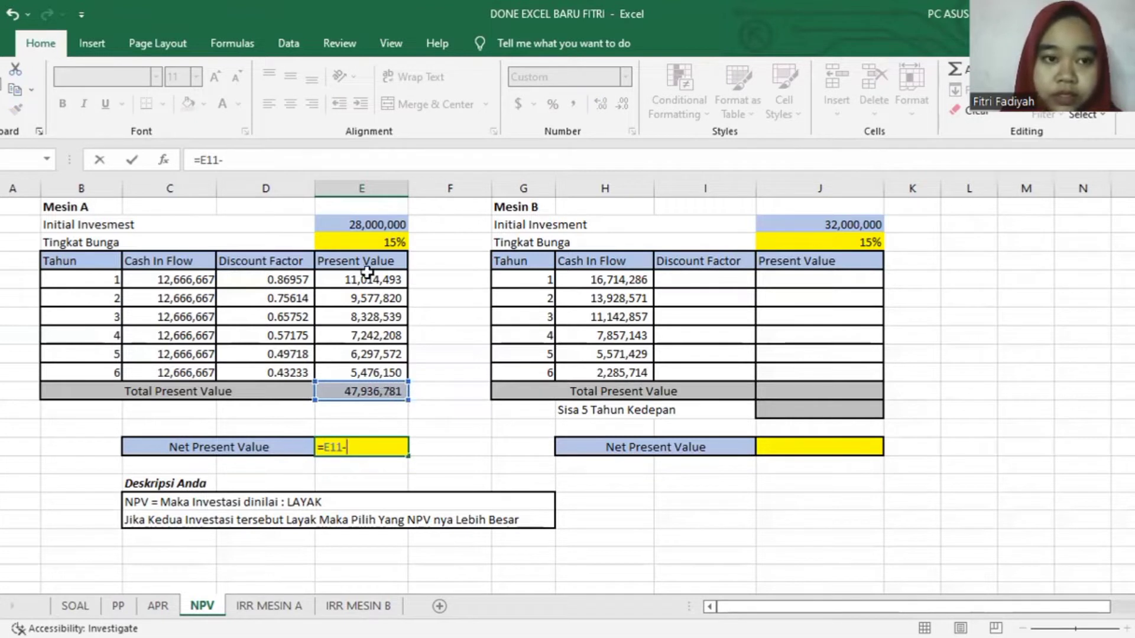
{"action": "left_click", "coordinate": [390, 225]}
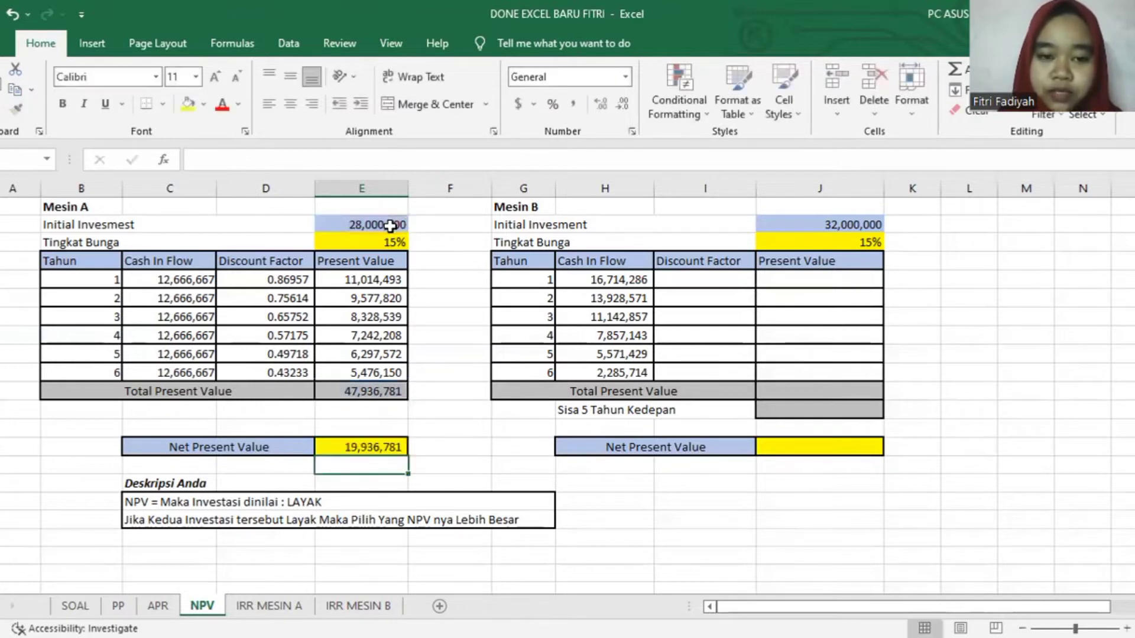
{"action": "key", "text": "Return"}
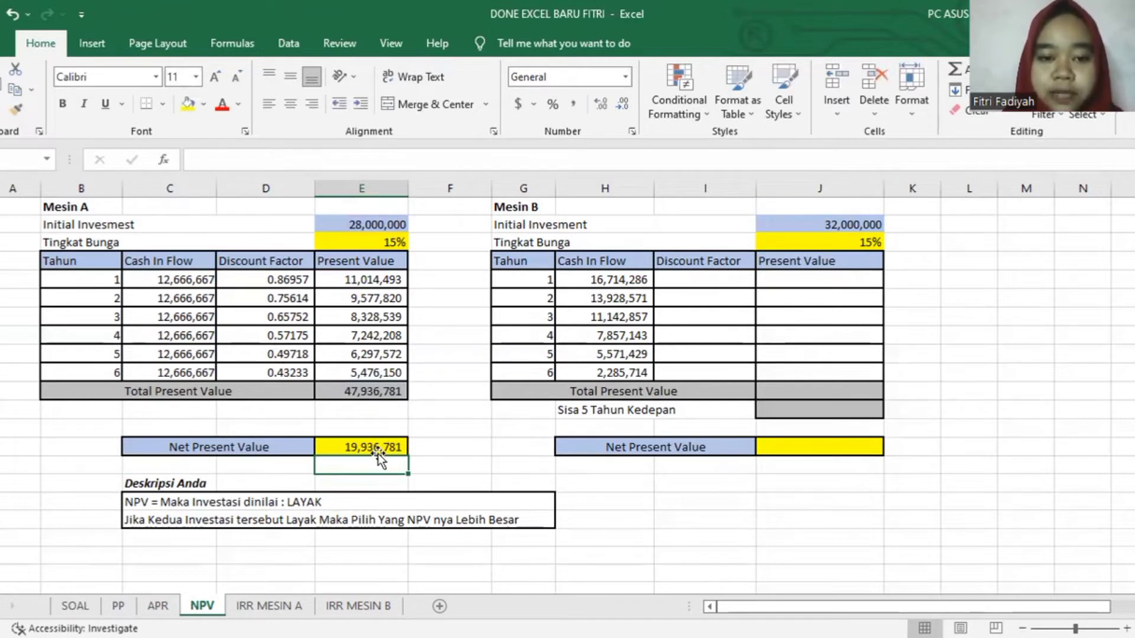
Calculate Mesin B's year 1 discount factor with =1/(1+$J$3)^G5 and fill the formula down through year 6.
{"action": "left_click", "coordinate": [707, 278]}
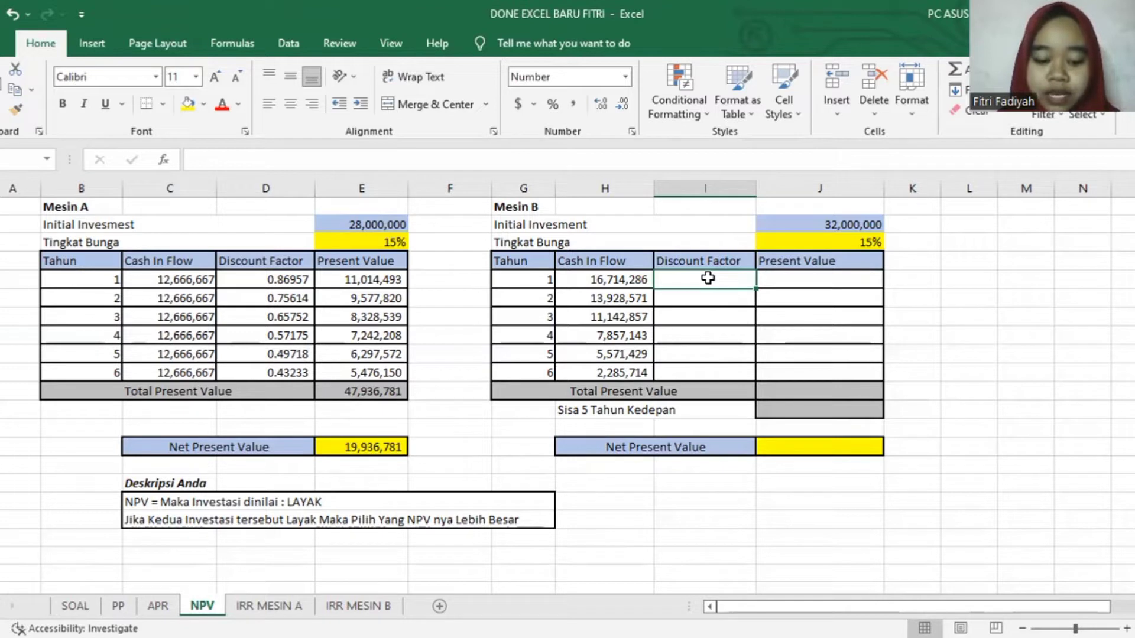
{"action": "type", "text": "="}
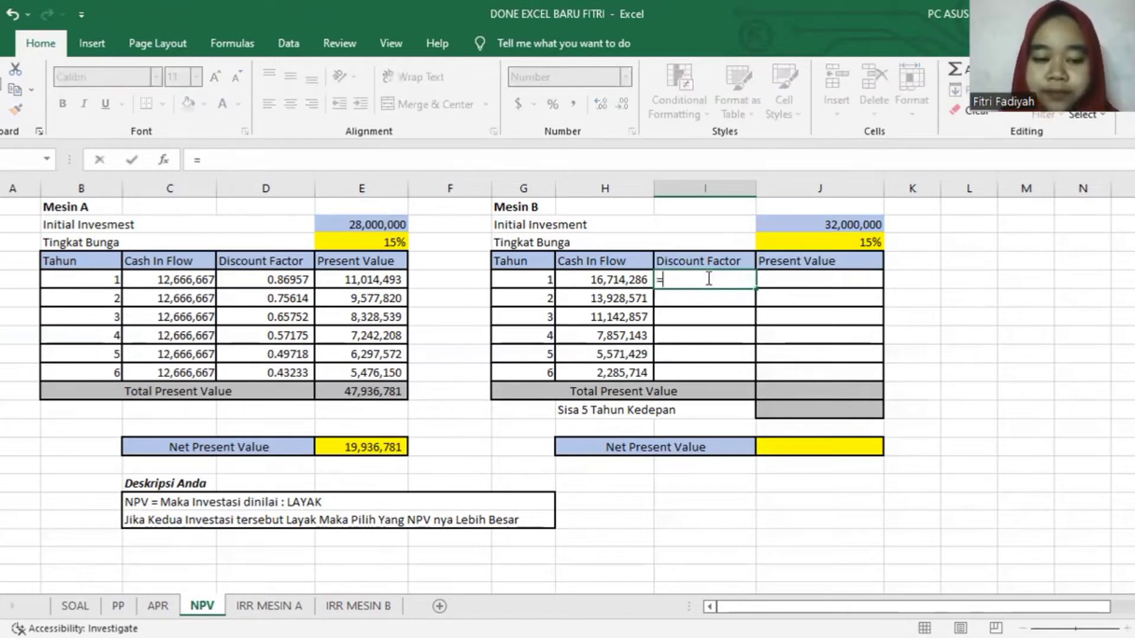
{"action": "type", "text": "1"}
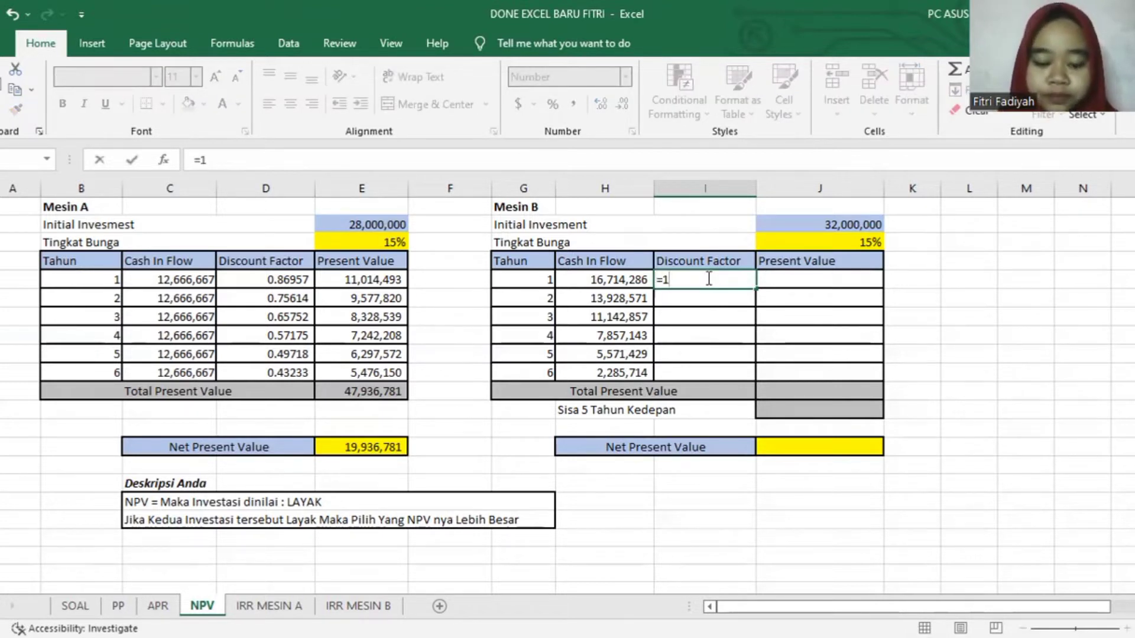
{"action": "type", "text": "/"}
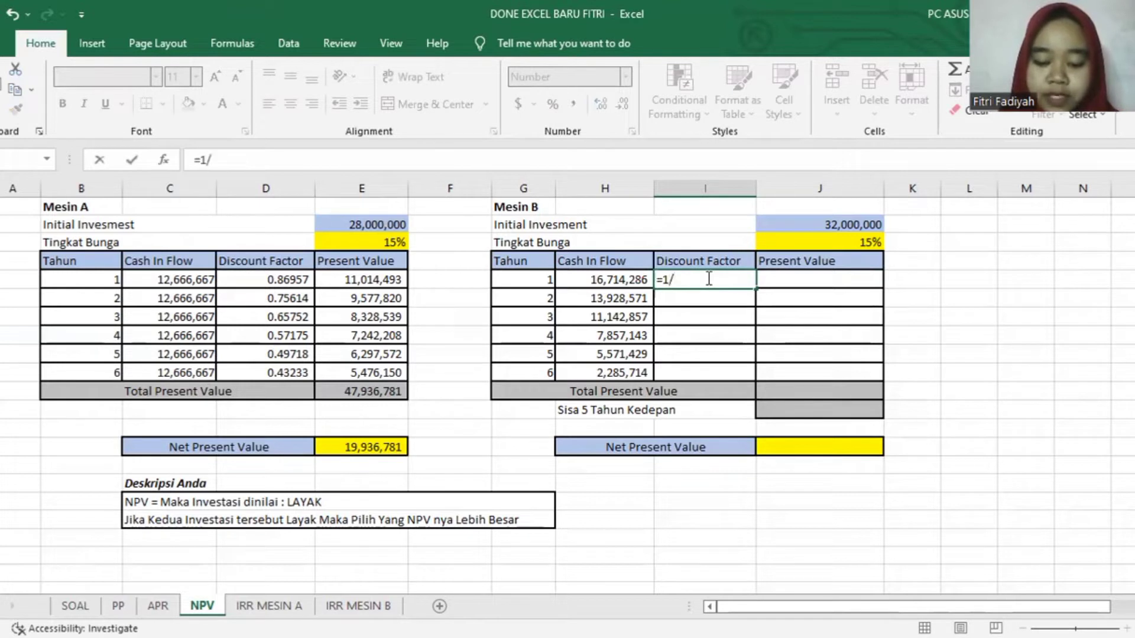
{"action": "type", "text": "("}
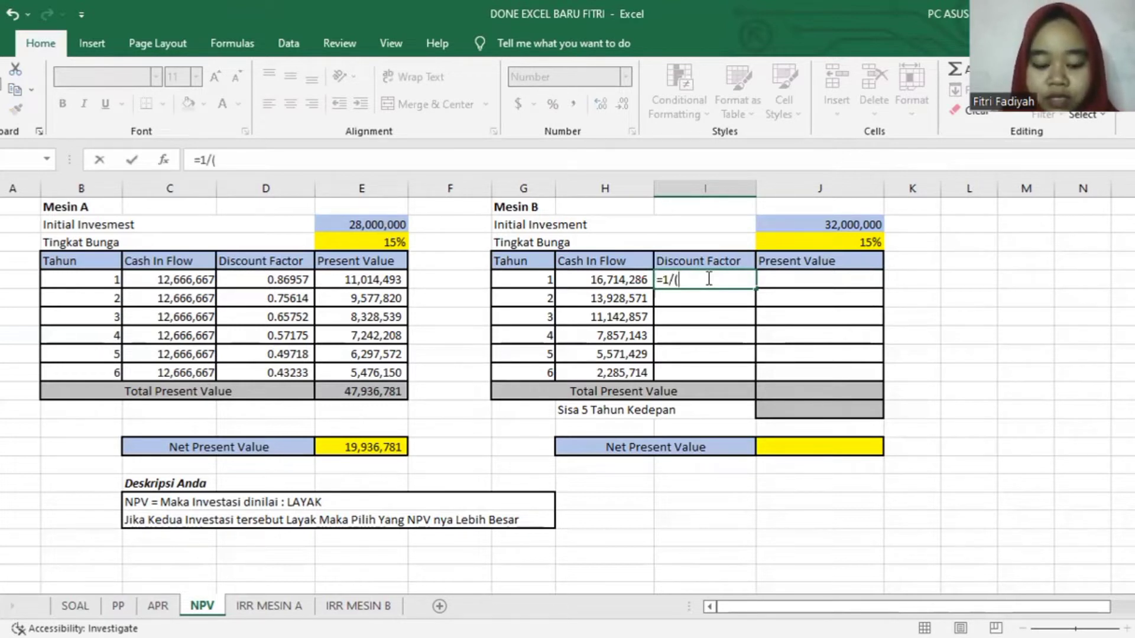
{"action": "type", "text": "1+"}
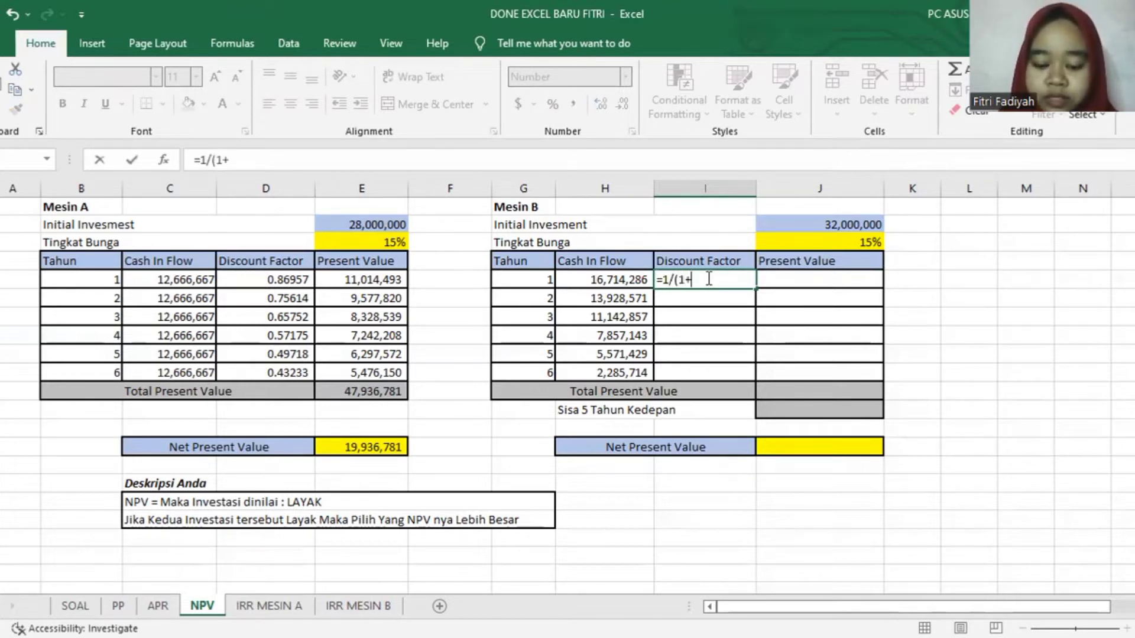
{"action": "left_click", "coordinate": [808, 241]}
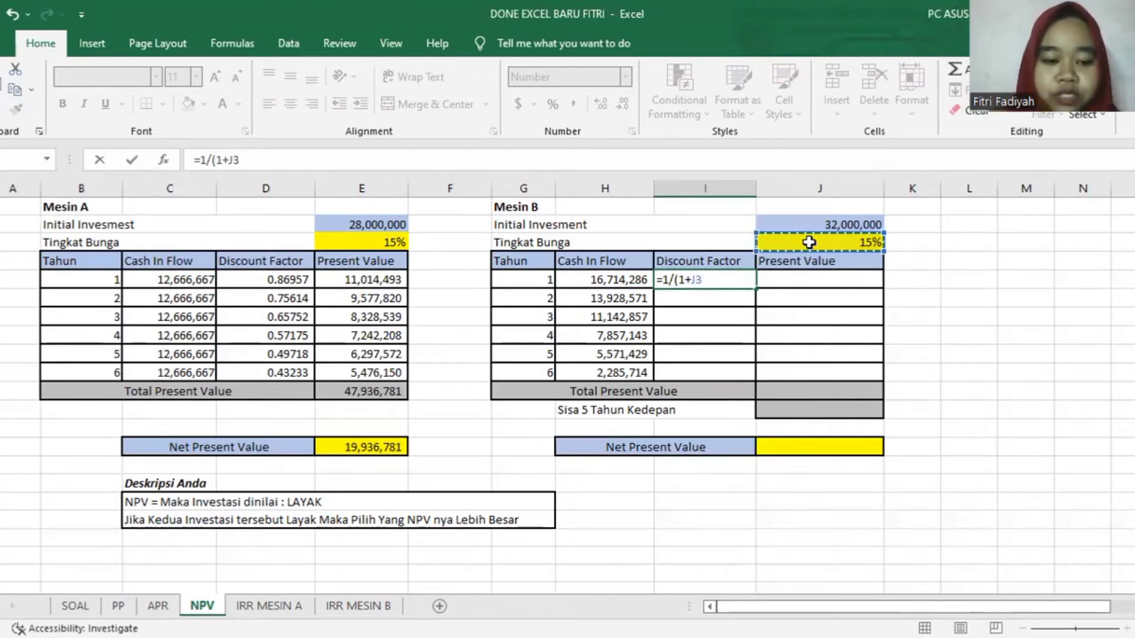
{"action": "key", "text": "F4"}
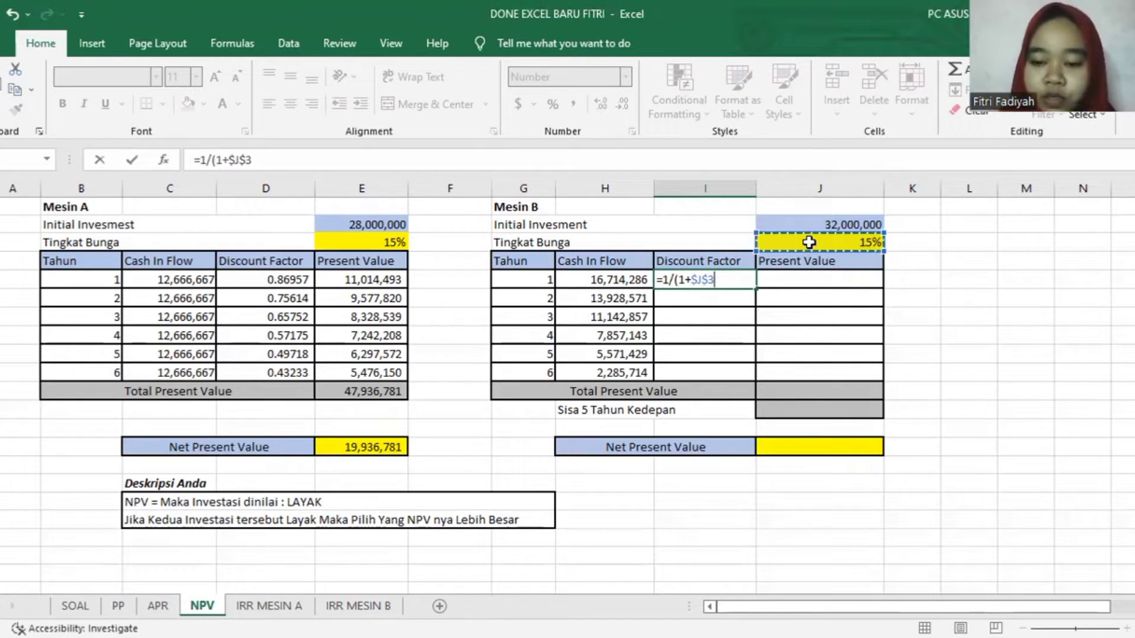
{"action": "type", "text": ")^"}
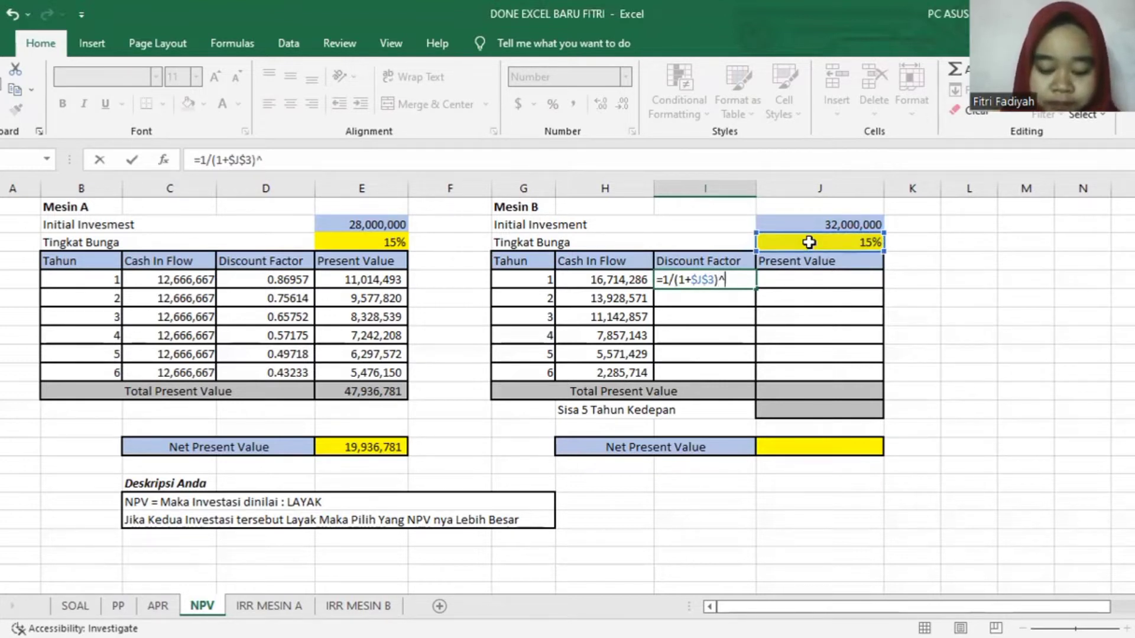
{"action": "left_click", "coordinate": [537, 279]}
{"action": "key", "text": "Return"}
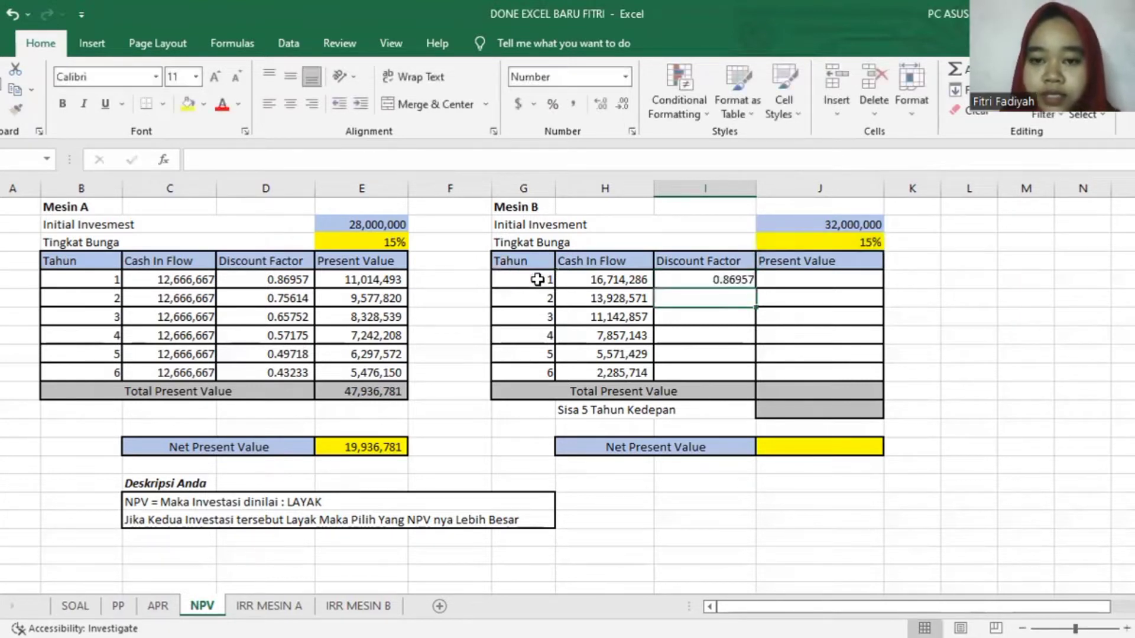
{"action": "left_click", "coordinate": [727, 283]}
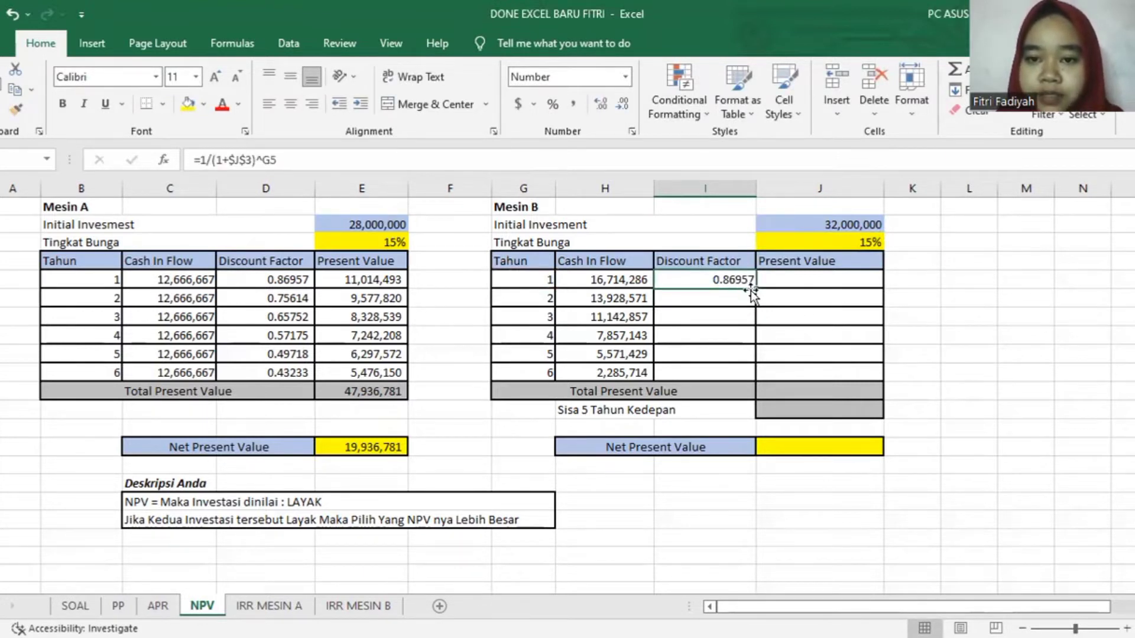
{"action": "left_click_drag", "start_coordinate": [755, 289], "coordinate": [750, 373]}
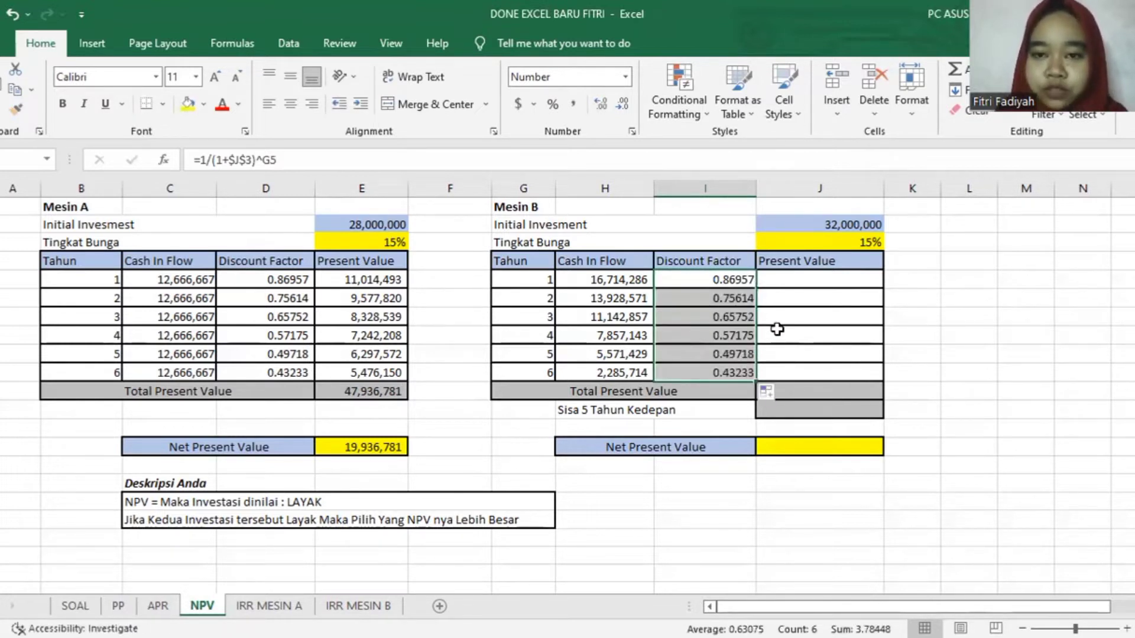
Calculate Mesin B's year 1 present value with =H5*I5 and fill the formula down through year 6.
{"action": "left_click", "coordinate": [814, 278]}
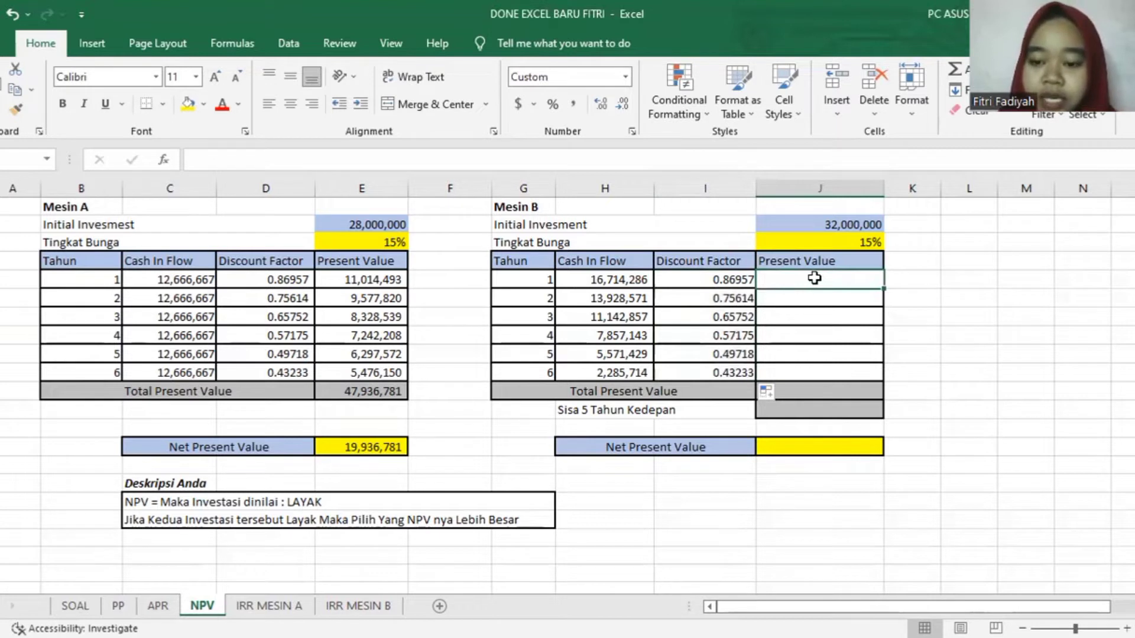
{"action": "type", "text": "="}
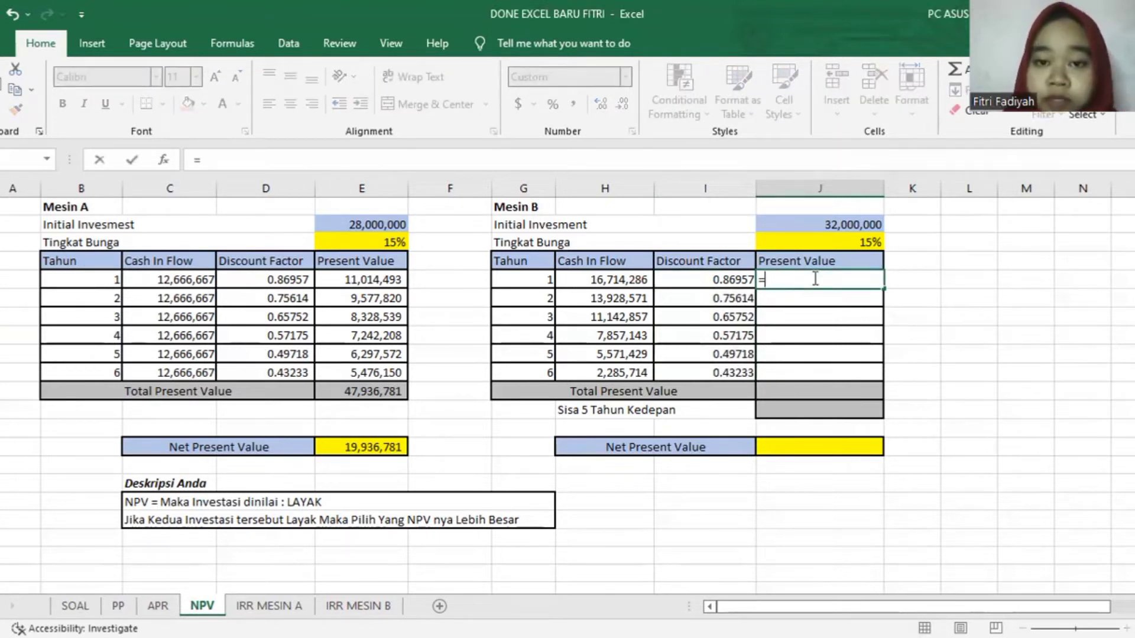
{"action": "left_click", "coordinate": [640, 280]}
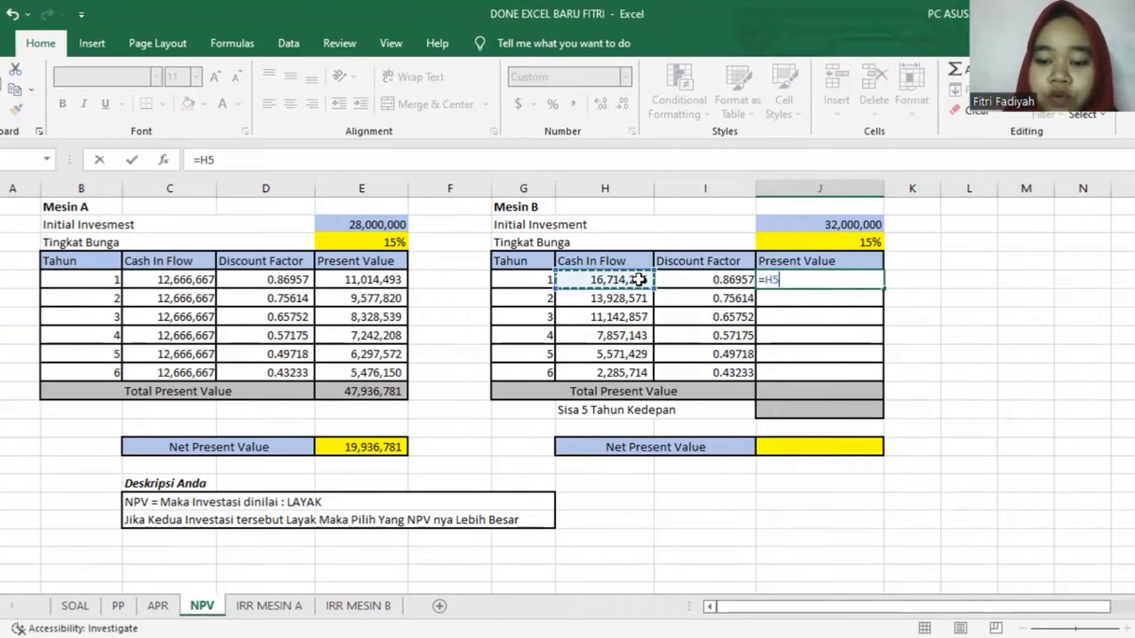
{"action": "type", "text": "*"}
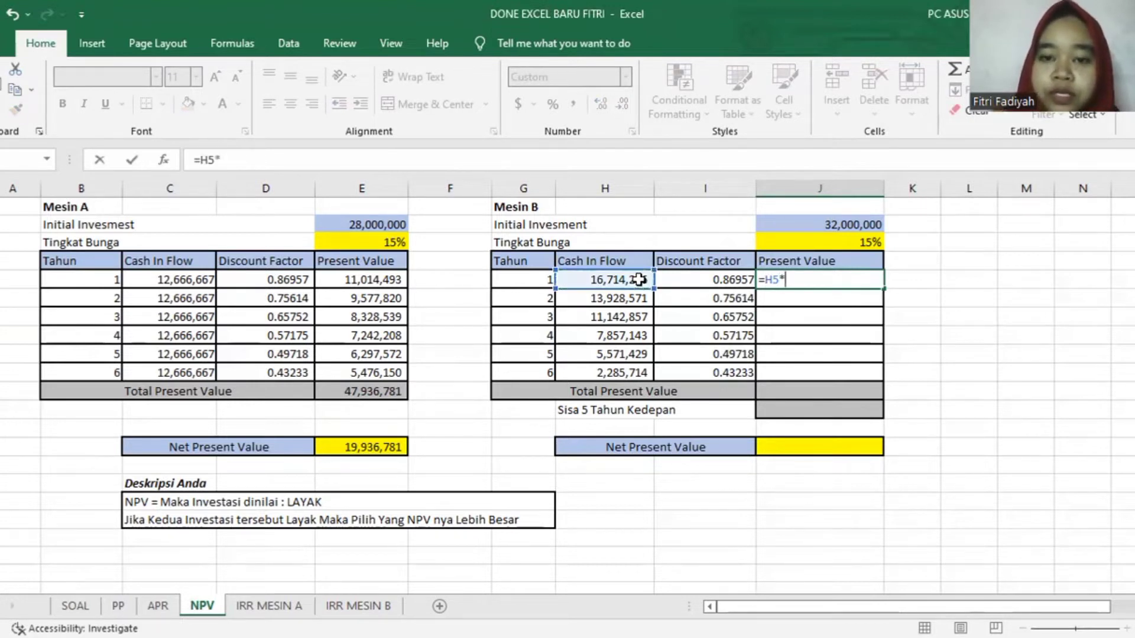
{"action": "left_click", "coordinate": [683, 282]}
{"action": "key", "text": "Return"}
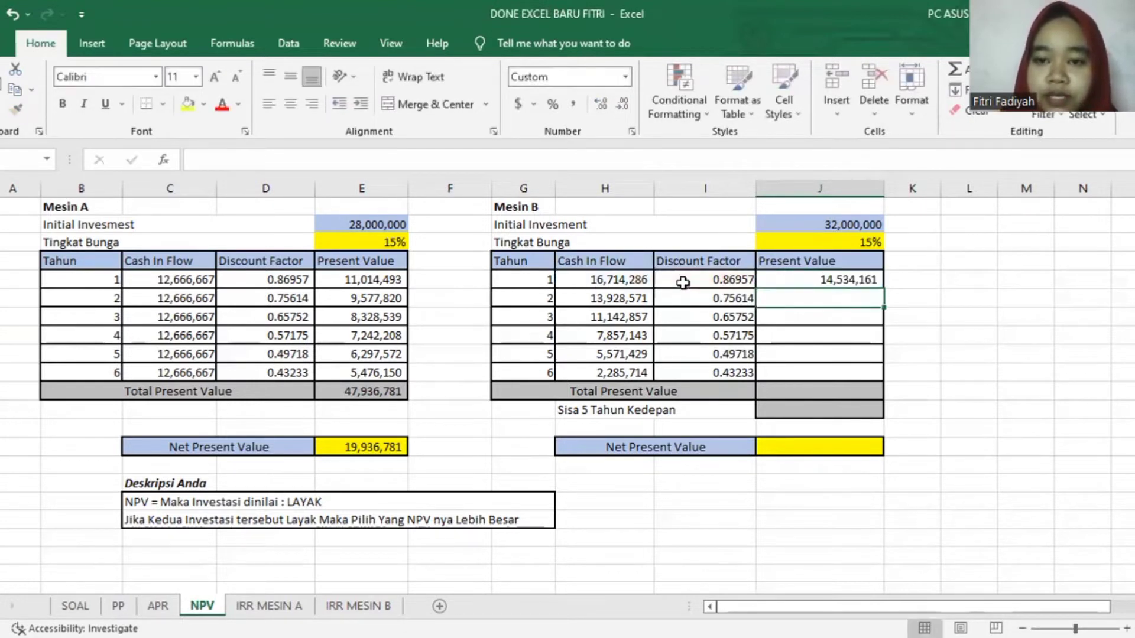
{"action": "left_click", "coordinate": [856, 283]}
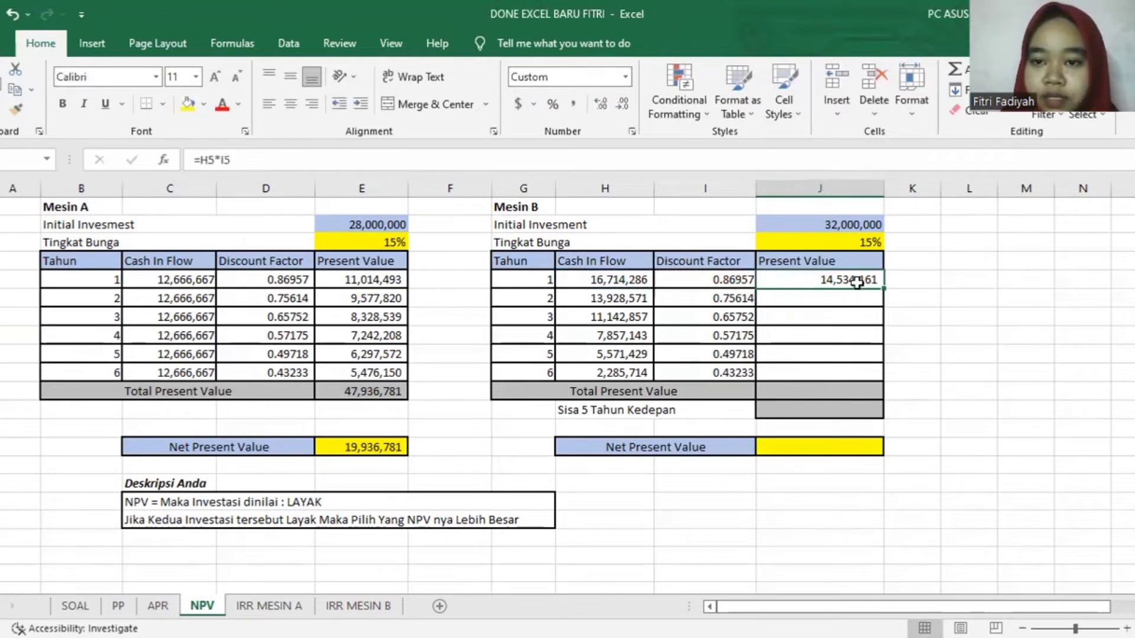
{"action": "left_click_drag", "start_coordinate": [884, 290], "coordinate": [863, 378]}
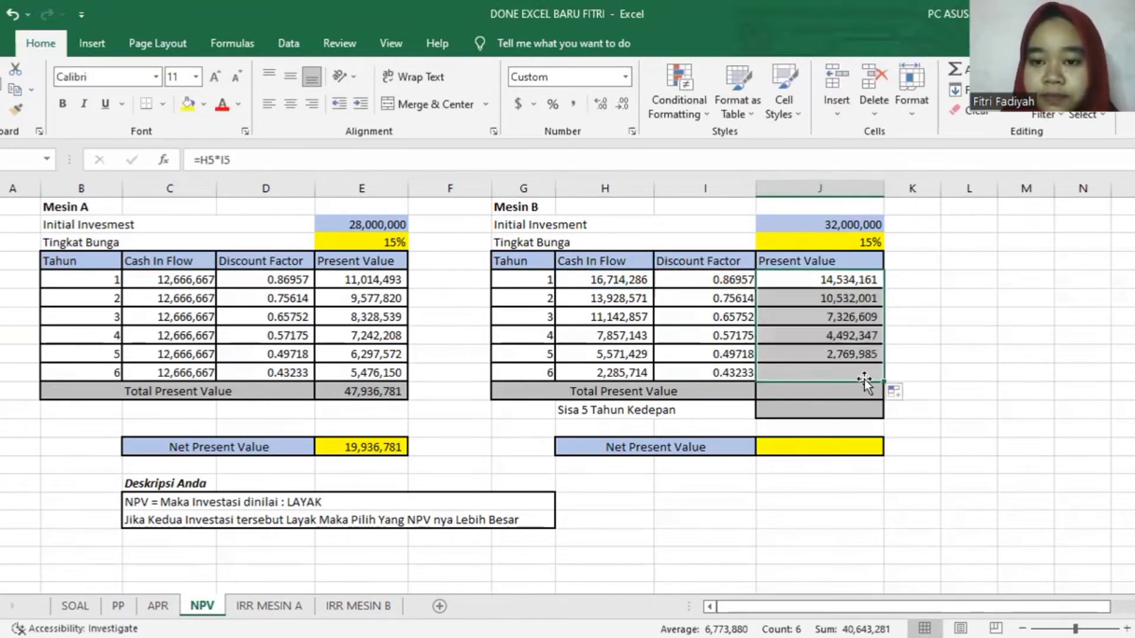
Total Mesin B's present values in the Total Present Value row with =SUM(J5:J10).
{"action": "left_click", "coordinate": [833, 396]}
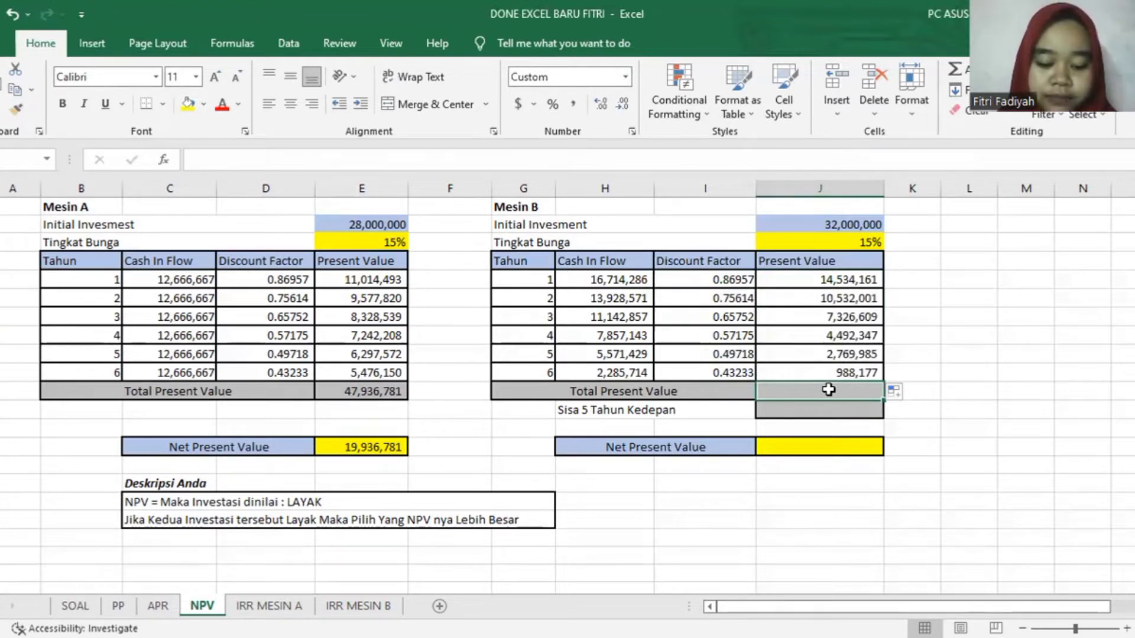
{"action": "type", "text": "="}
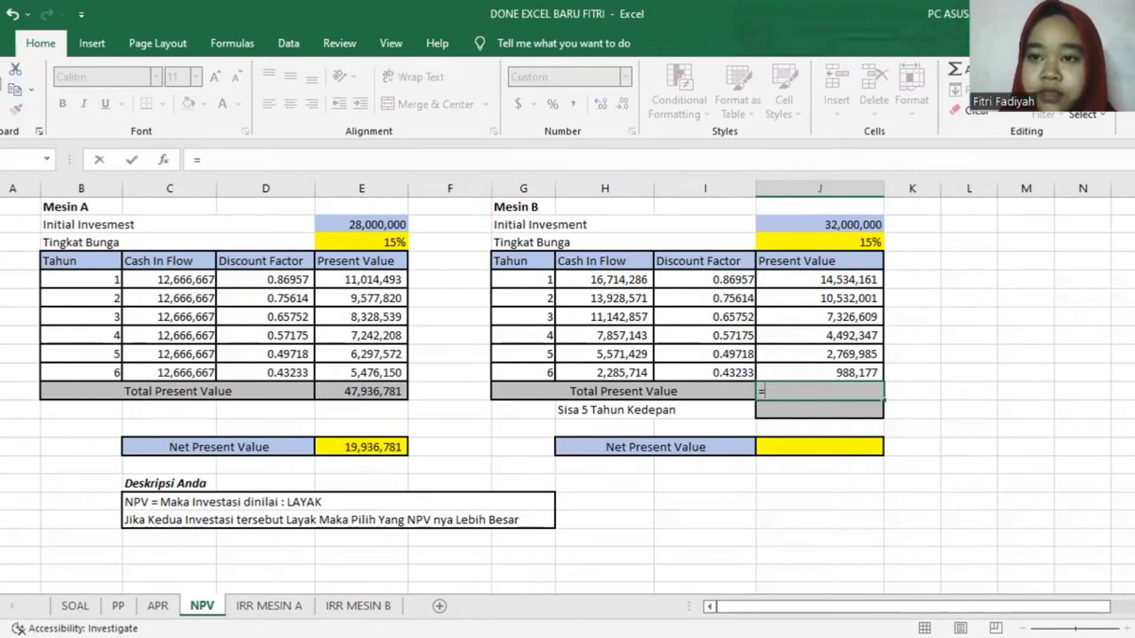
{"action": "left_click", "coordinate": [954, 69]}
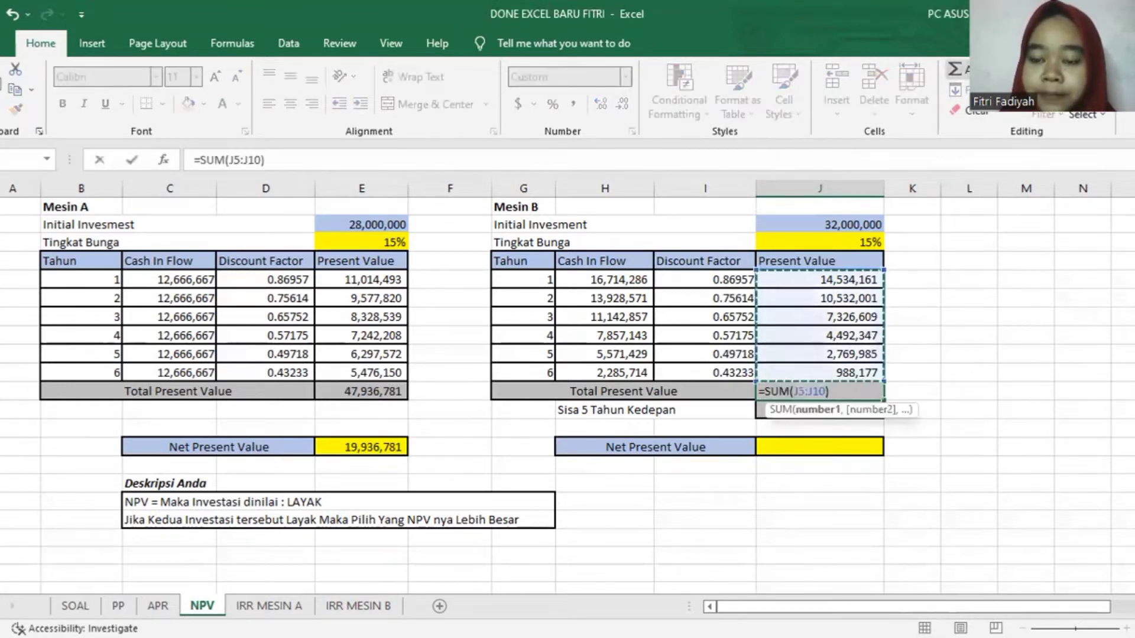
{"action": "key", "text": "Return"}
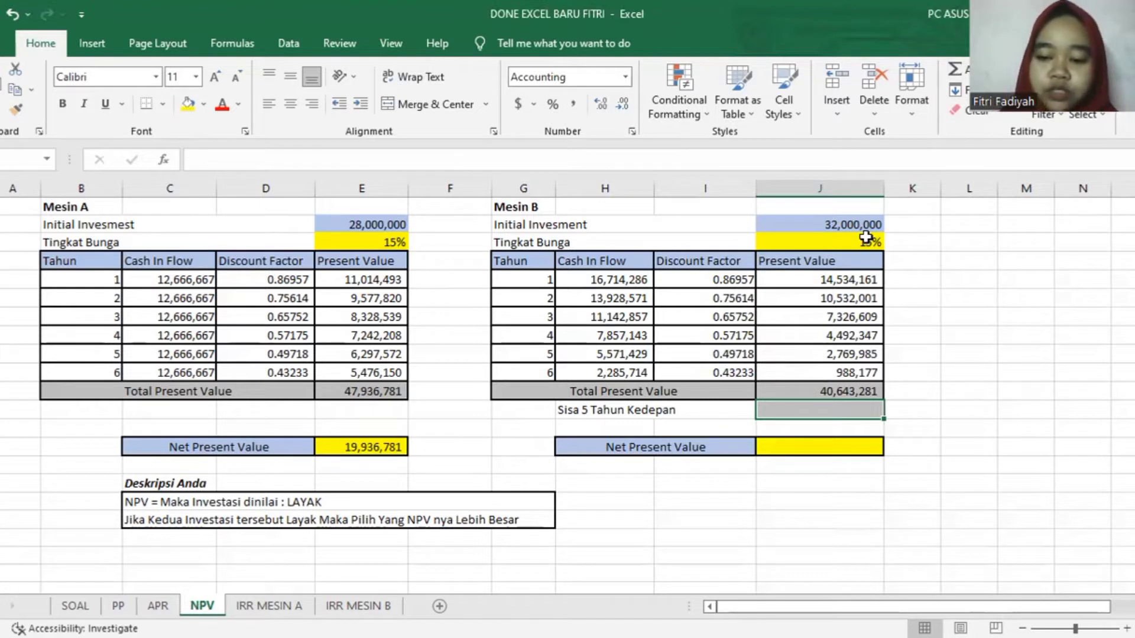
Calculate Mesin B's Sisa 5 Tahun Kedepan value with =5e6*(1+J3)^G9.
{"action": "type", "text": "=5"}
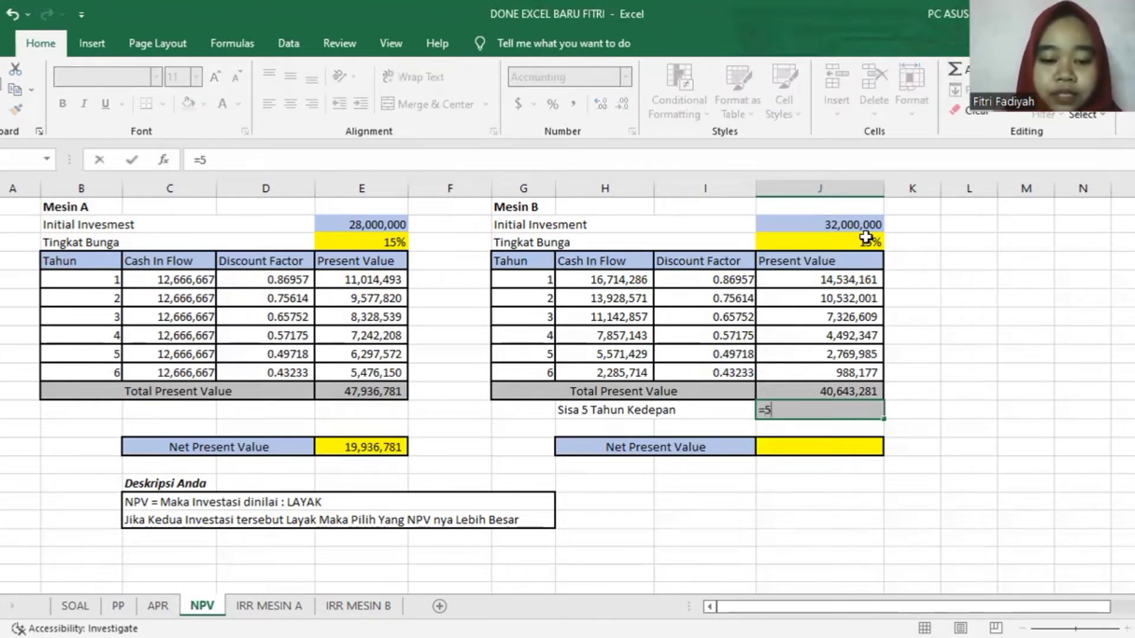
{"action": "type", "text": "e6"}
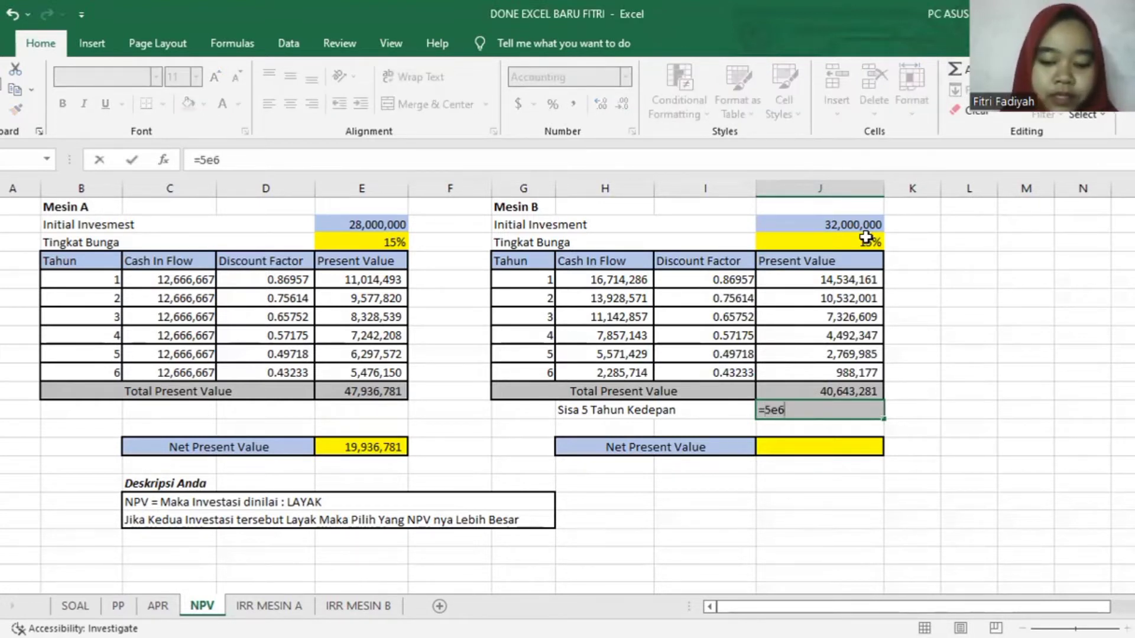
{"action": "type", "text": "*"}
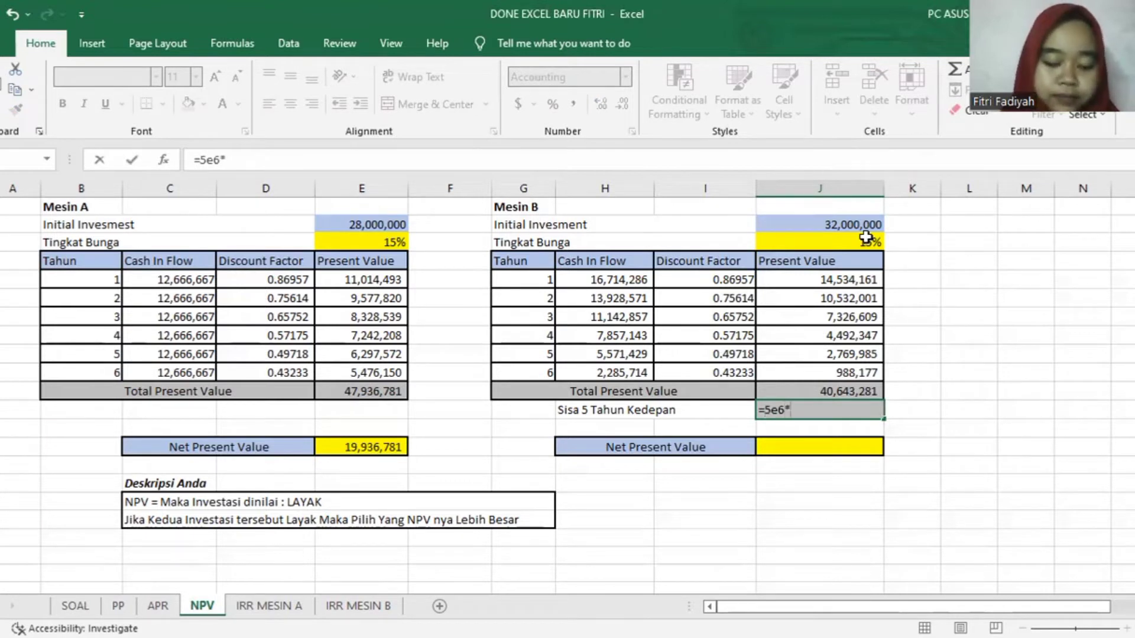
{"action": "type", "text": "("}
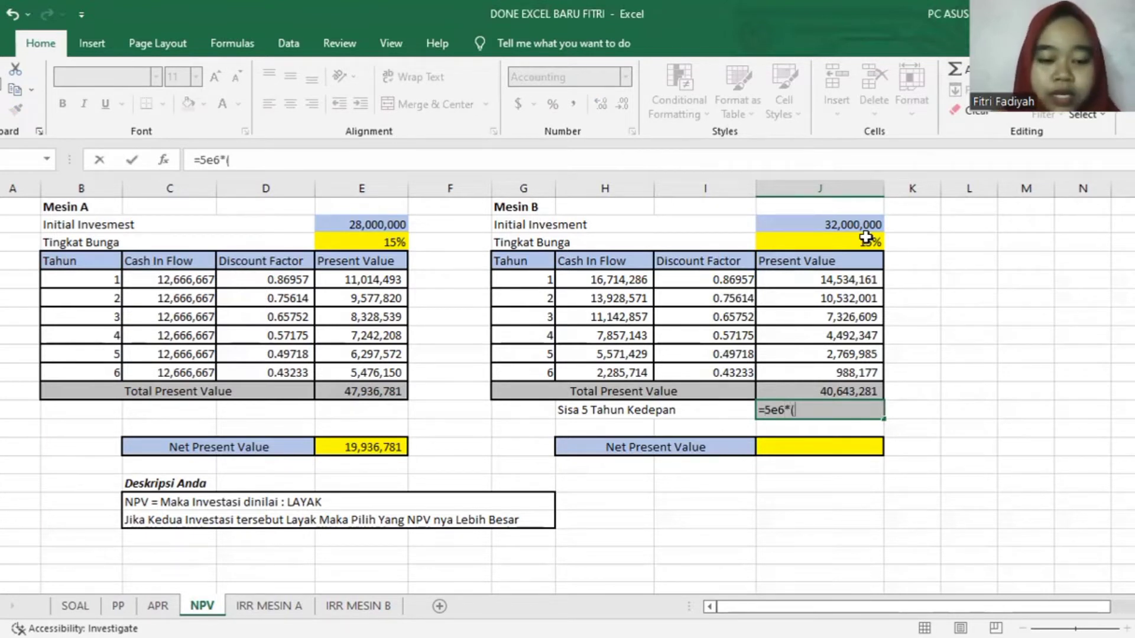
{"action": "type", "text": "1+"}
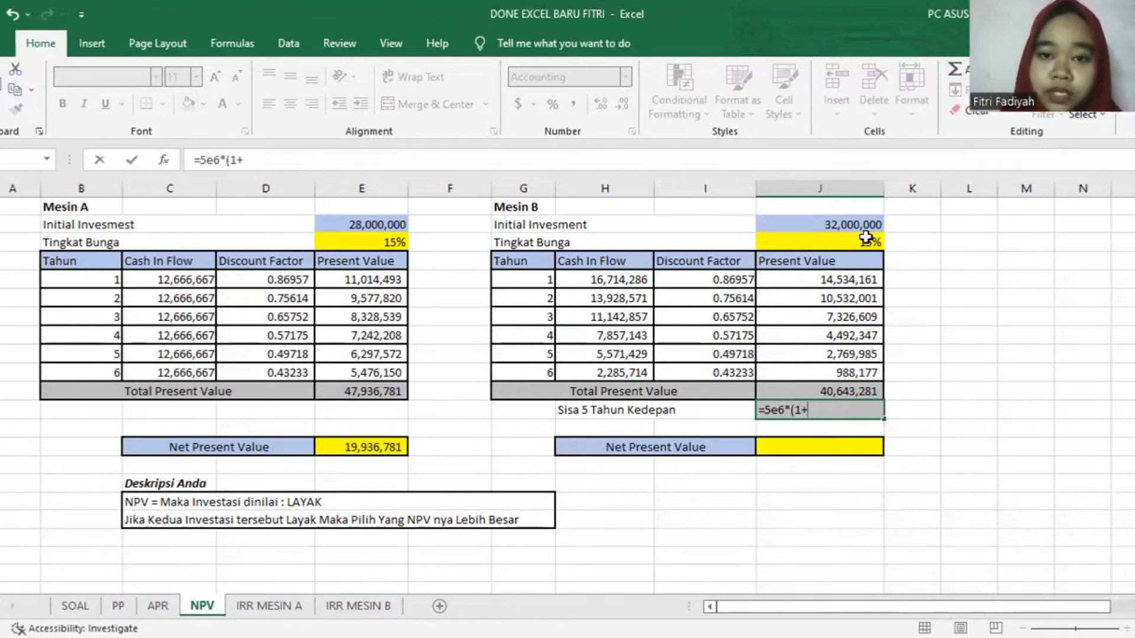
{"action": "left_click", "coordinate": [865, 242]}
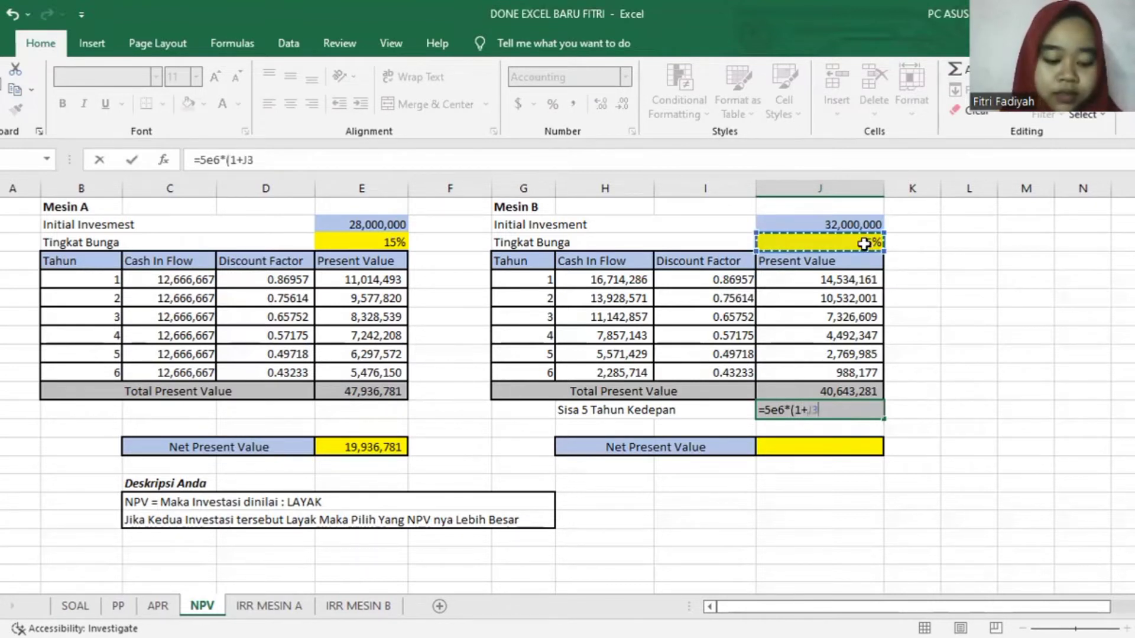
{"action": "type", "text": ")"}
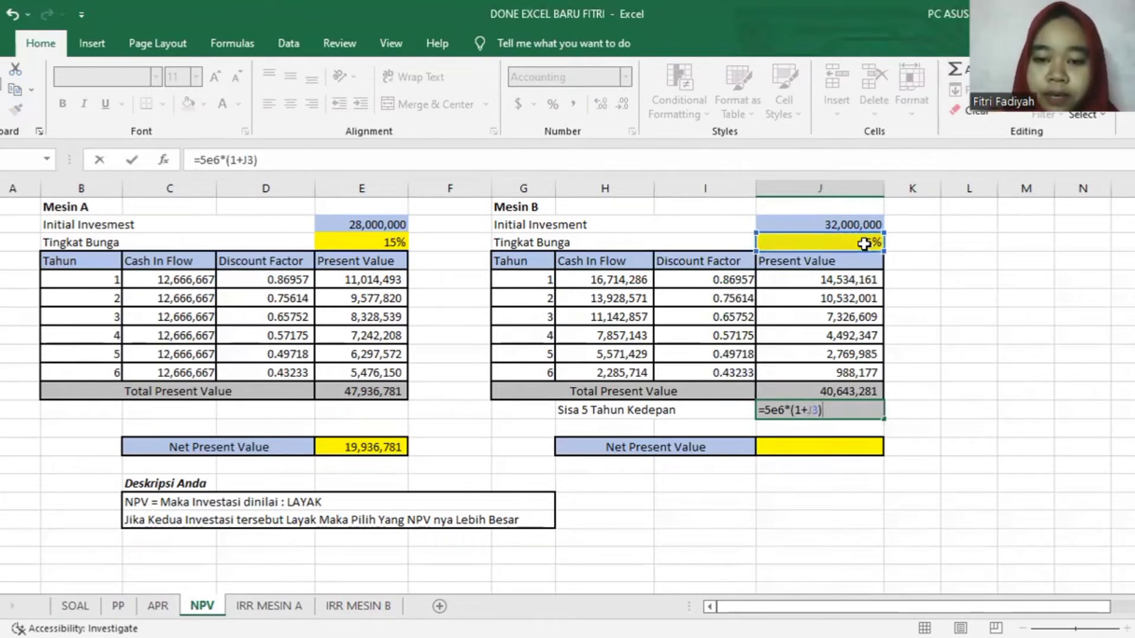
{"action": "type", "text": "^"}
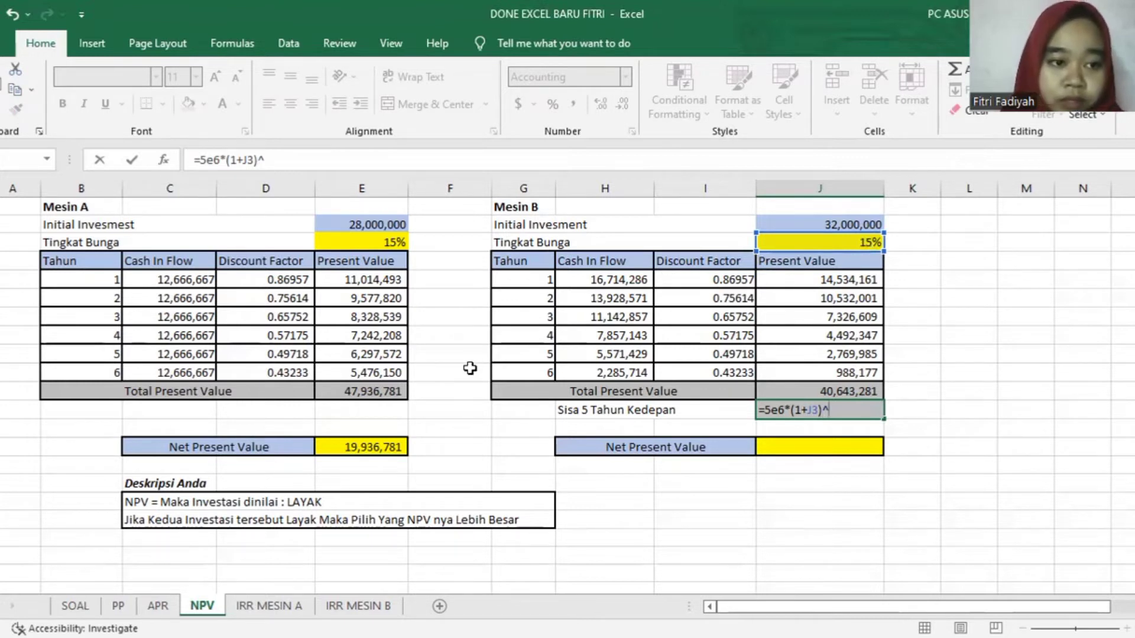
{"action": "left_click", "coordinate": [528, 357]}
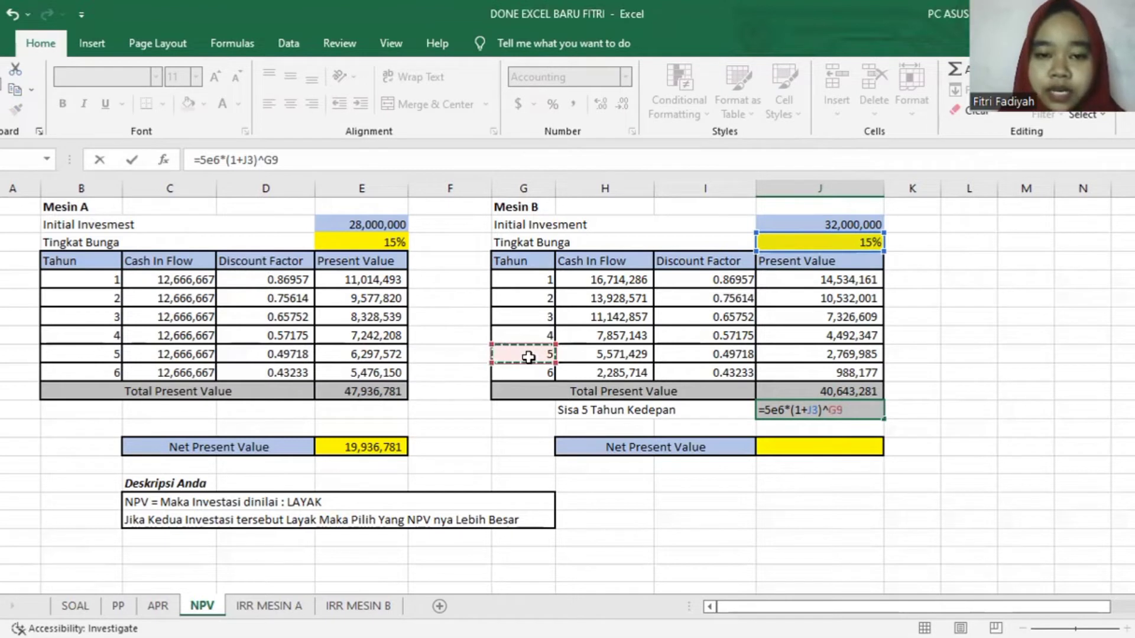
{"action": "key", "text": "Return"}
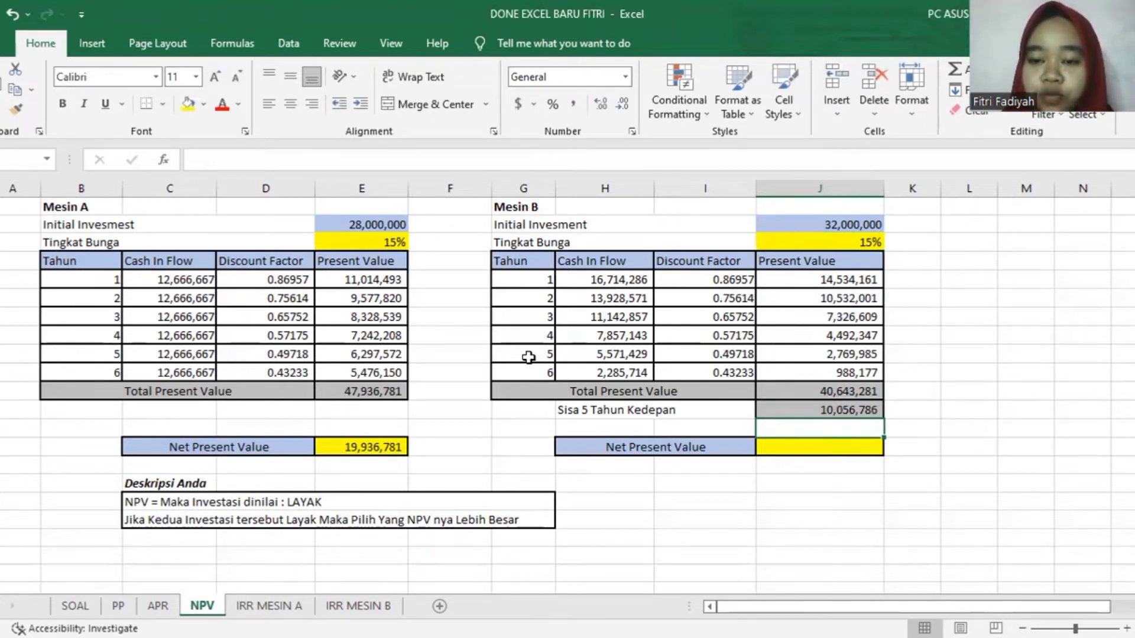
Calculate Mesin B's Net Present Value with =(J11-J2)+J12.
{"action": "left_click", "coordinate": [791, 449]}
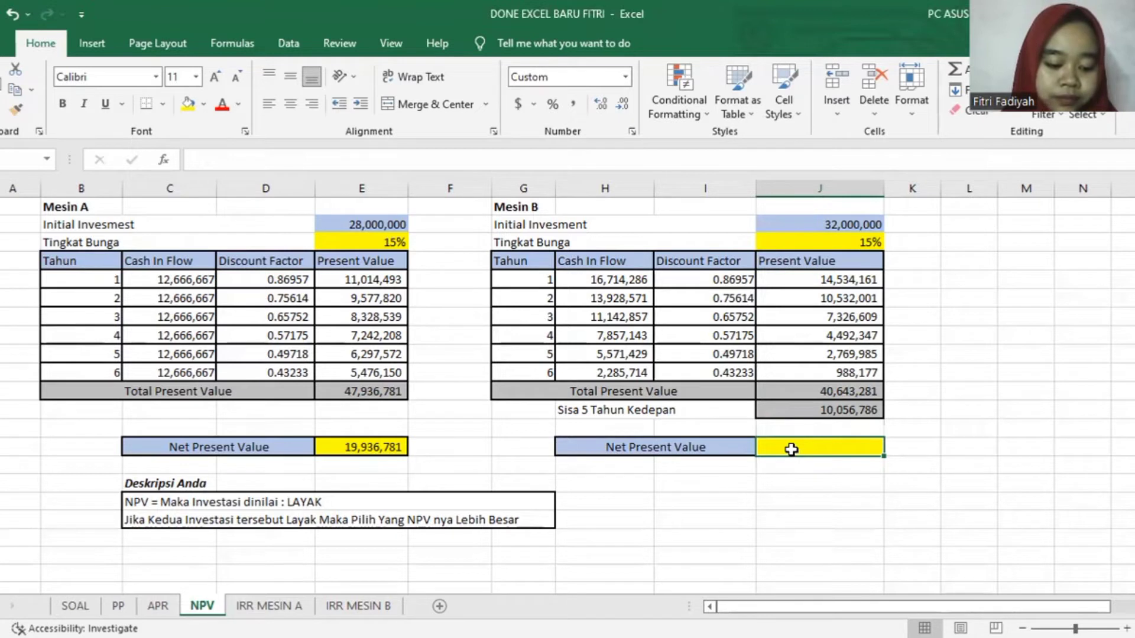
{"action": "type", "text": "=("}
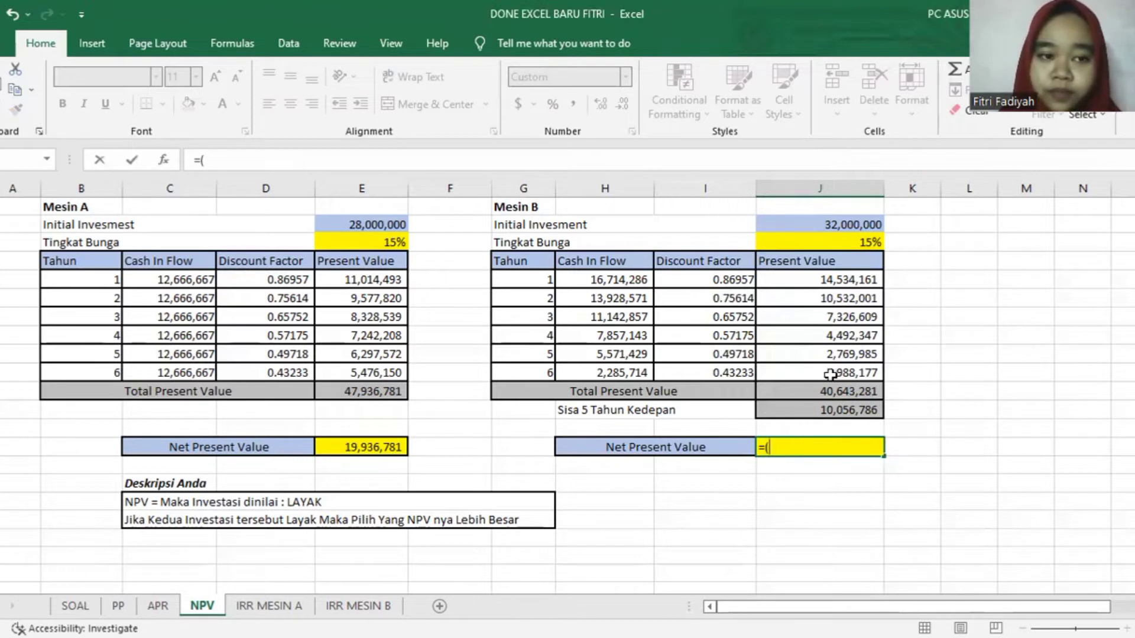
{"action": "left_click", "coordinate": [821, 397]}
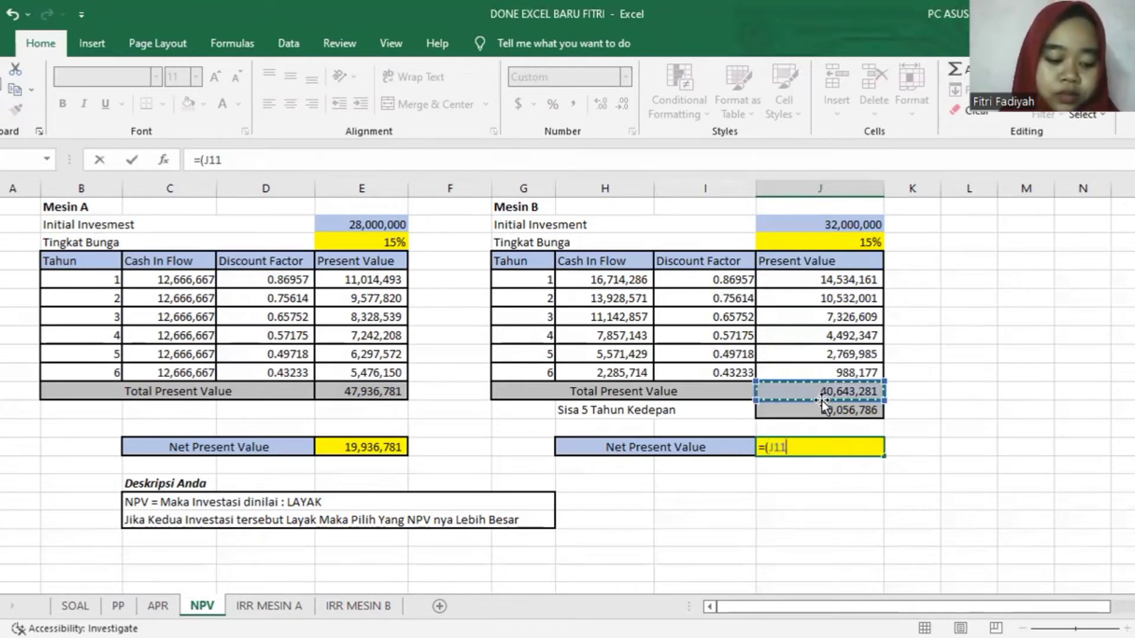
{"action": "type", "text": "-"}
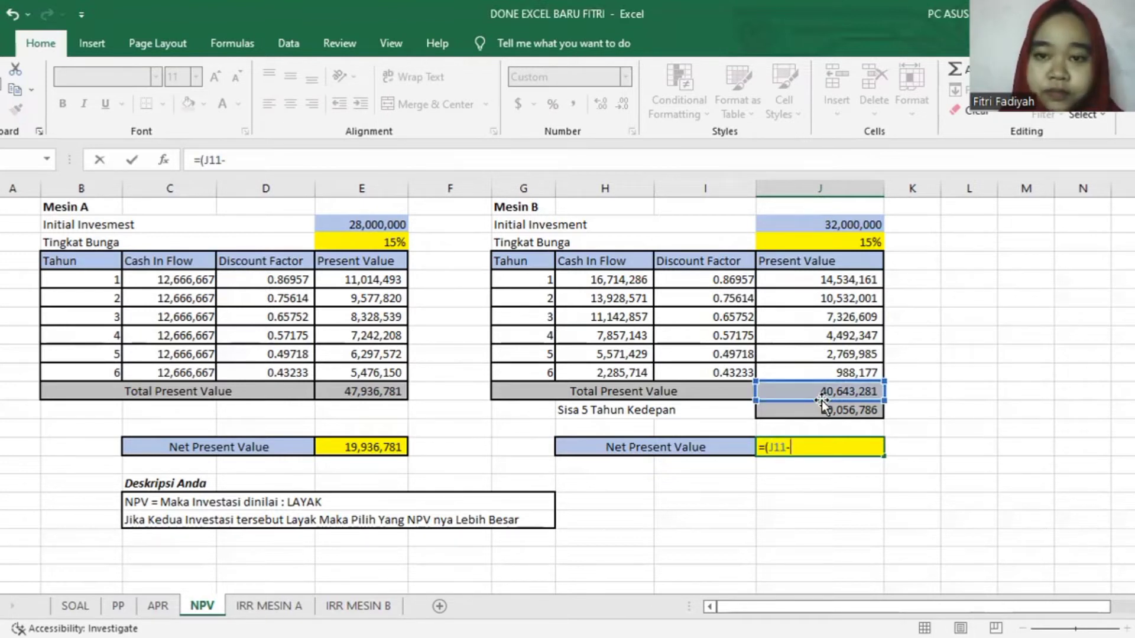
{"action": "left_click", "coordinate": [853, 230]}
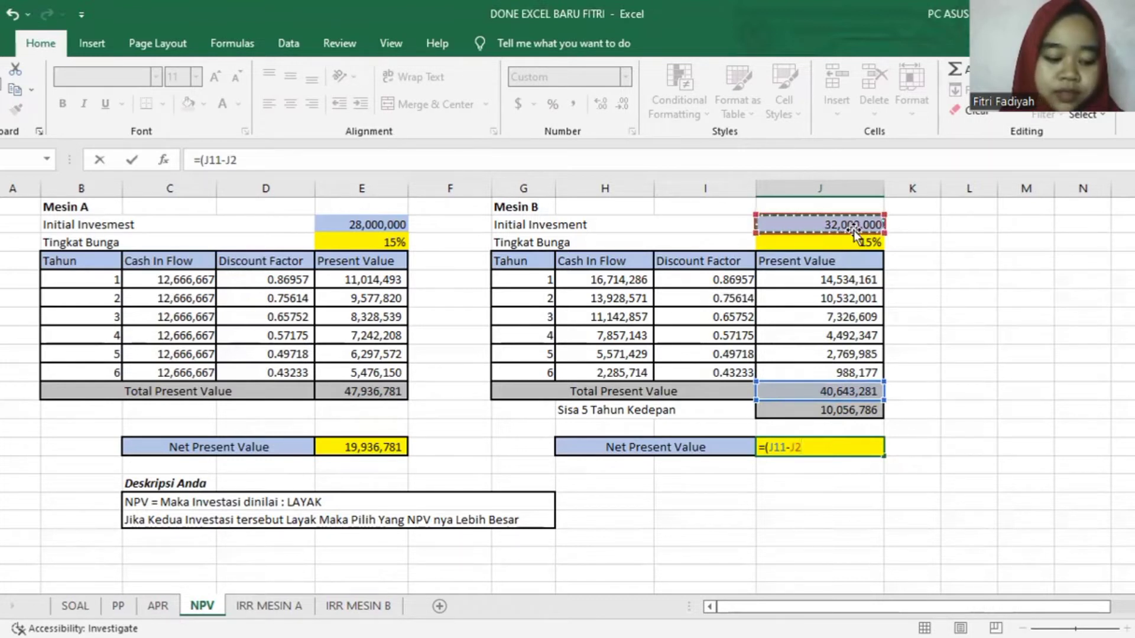
{"action": "type", "text": ")"}
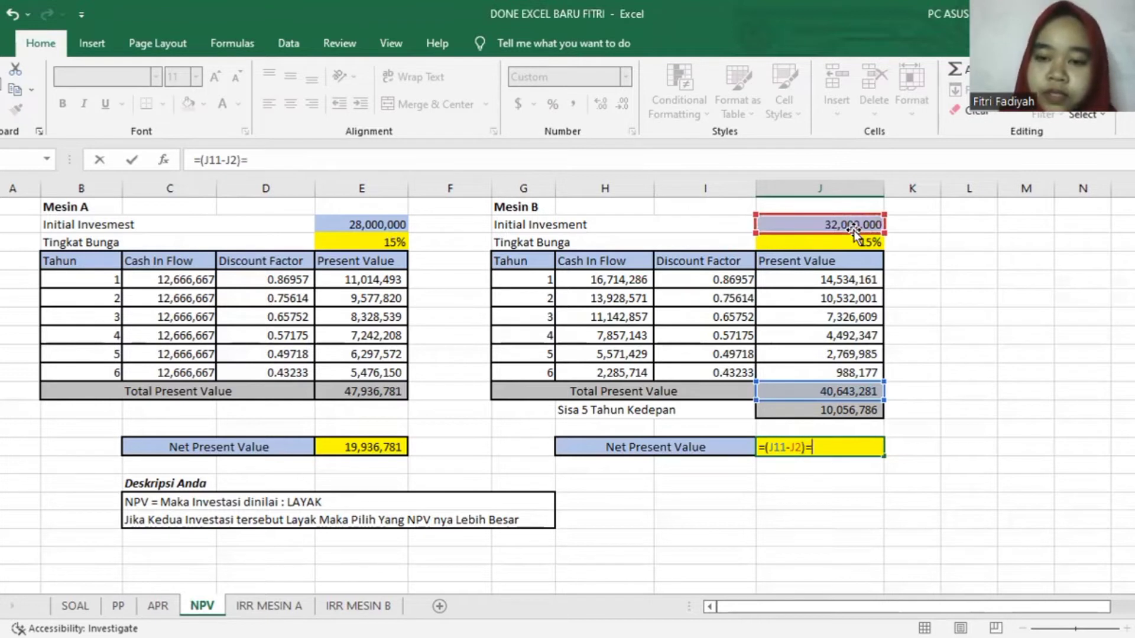
{"action": "type", "text": "+"}
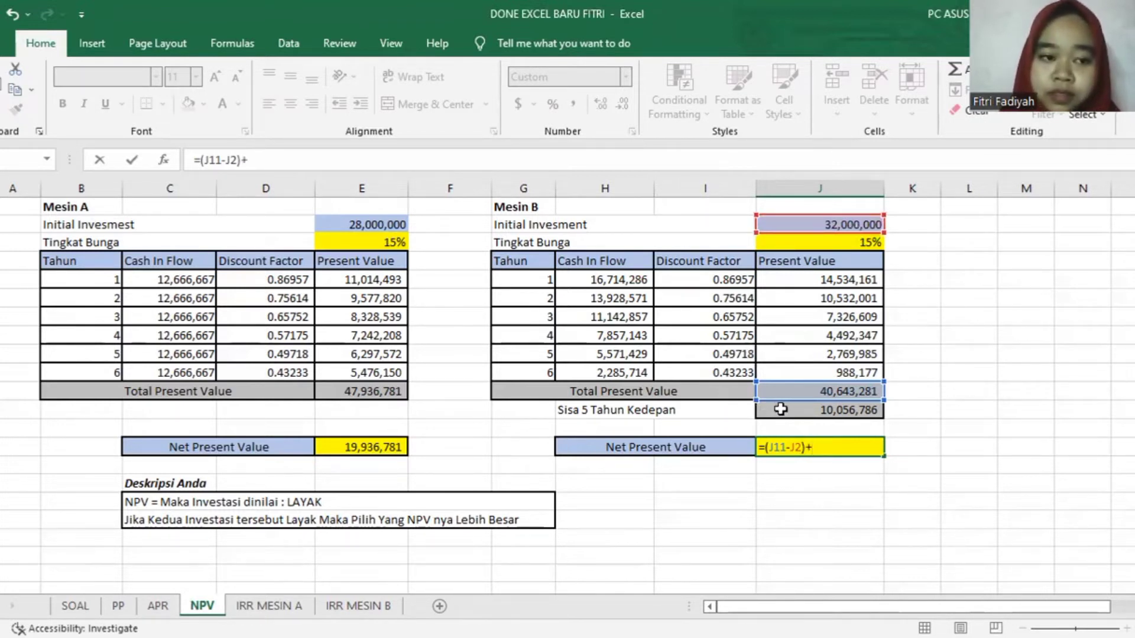
{"action": "left_click", "coordinate": [845, 416]}
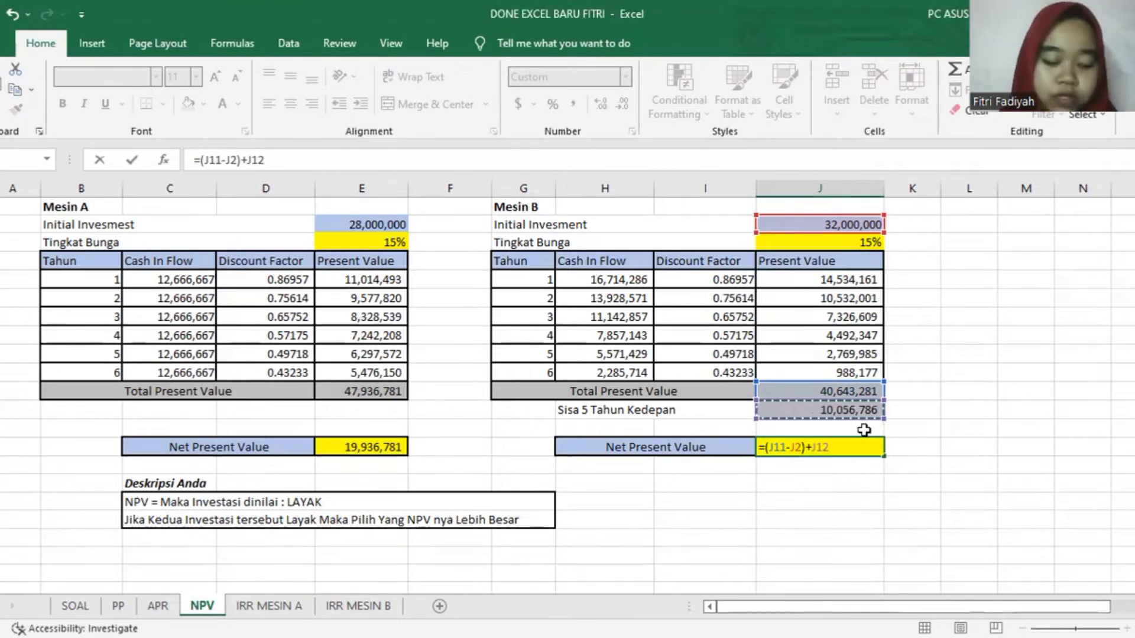
{"action": "key", "text": "Return"}
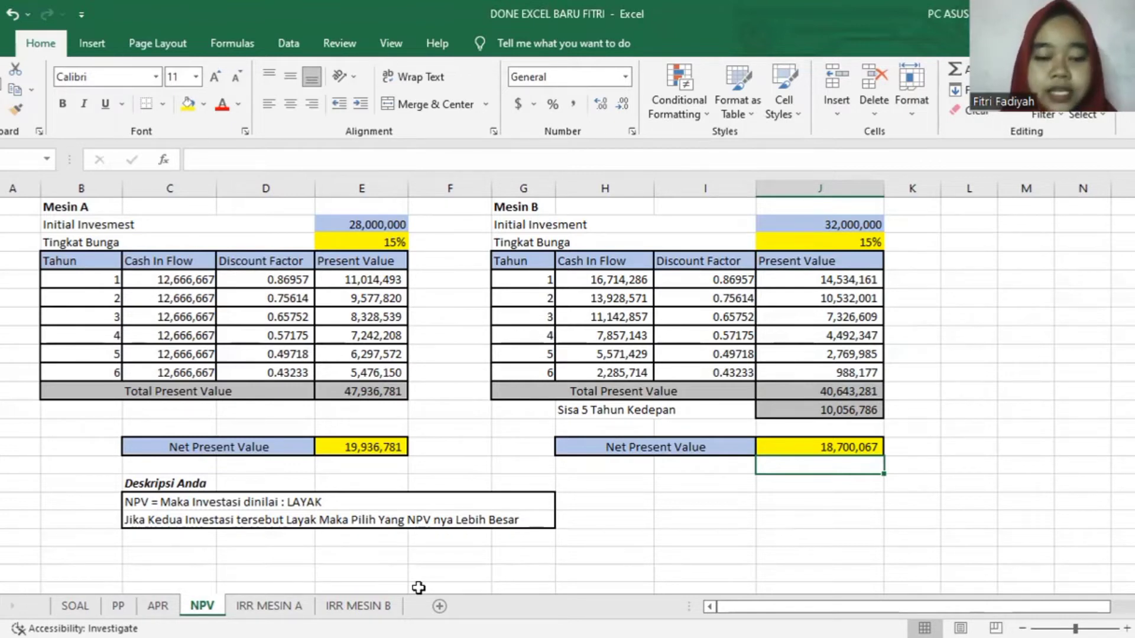
On the IRR MESIN A sheet, calculate the second table's year 1 discount factor with =1/(1+$J$2)^G4 and fill it down through year 6.
{"action": "left_click", "coordinate": [286, 612]}
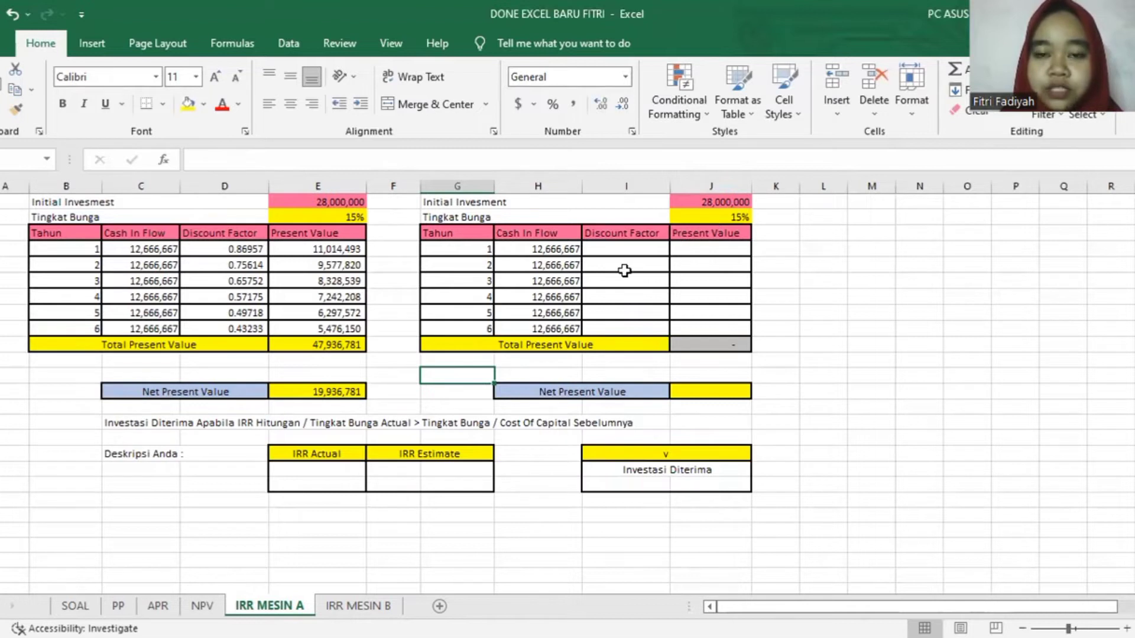
{"action": "left_click", "coordinate": [634, 251]}
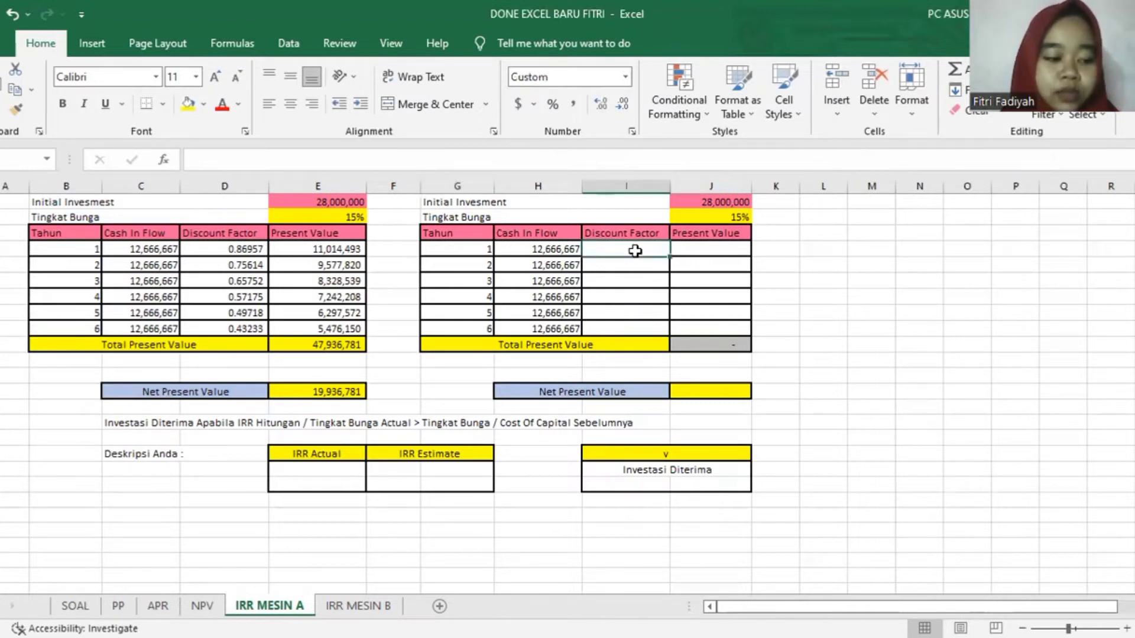
{"action": "type", "text": "=1"}
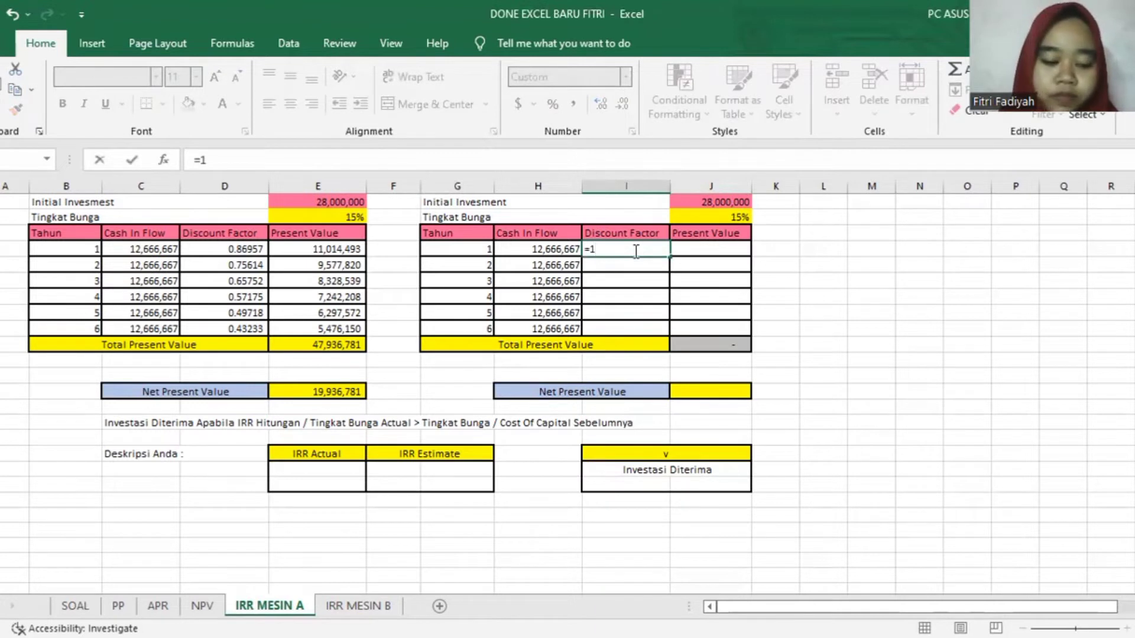
{"action": "type", "text": "/"}
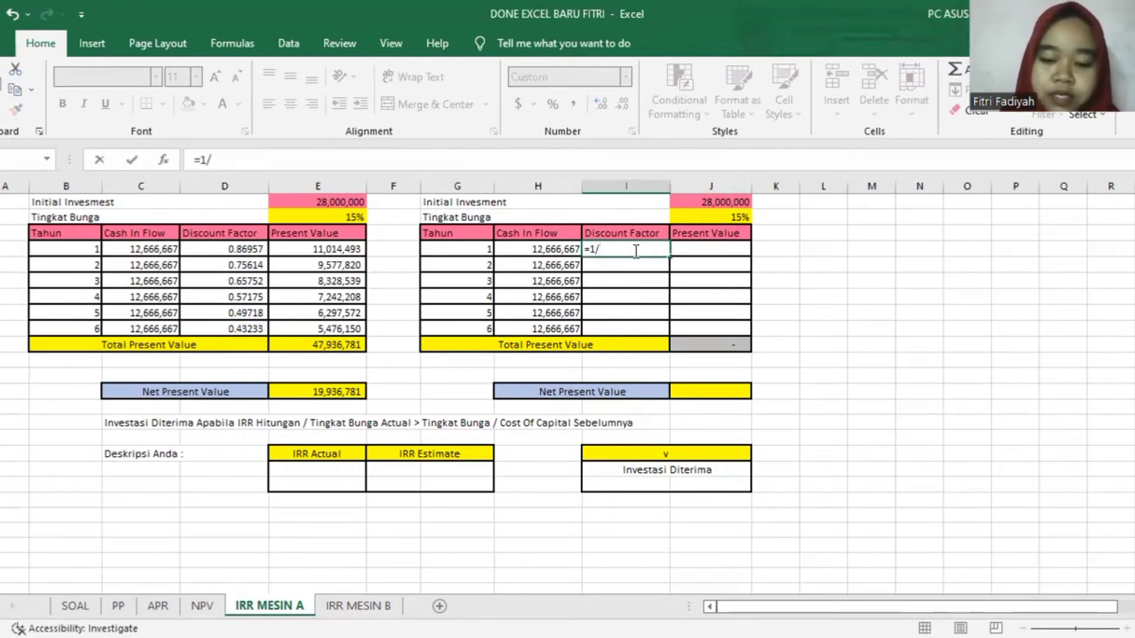
{"action": "type", "text": "(1"}
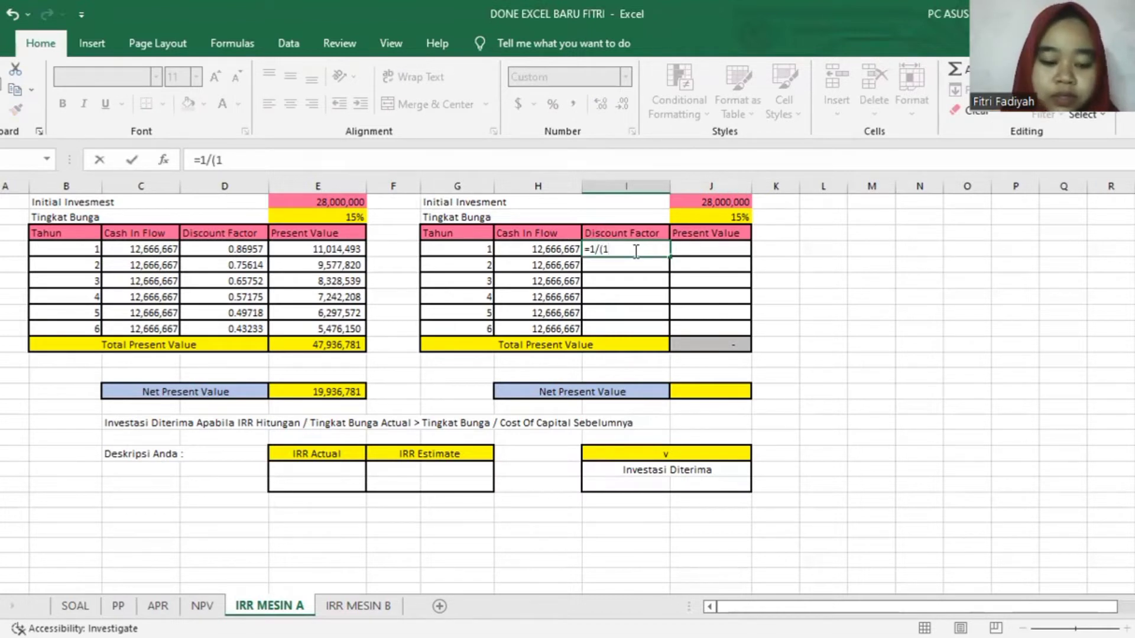
{"action": "type", "text": "+"}
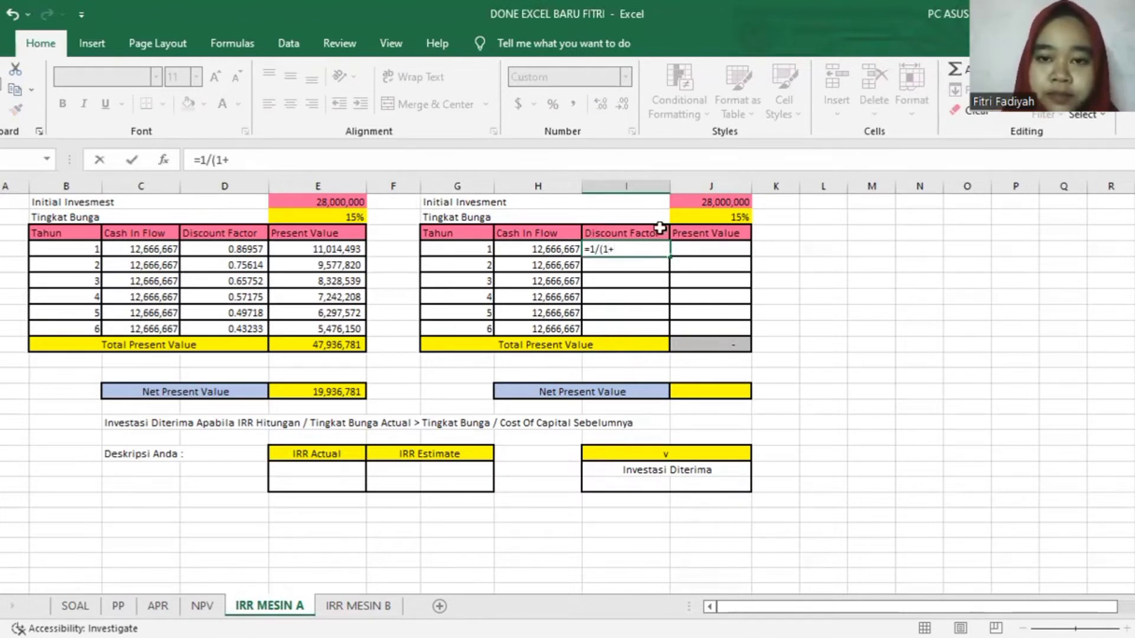
{"action": "left_click", "coordinate": [701, 217]}
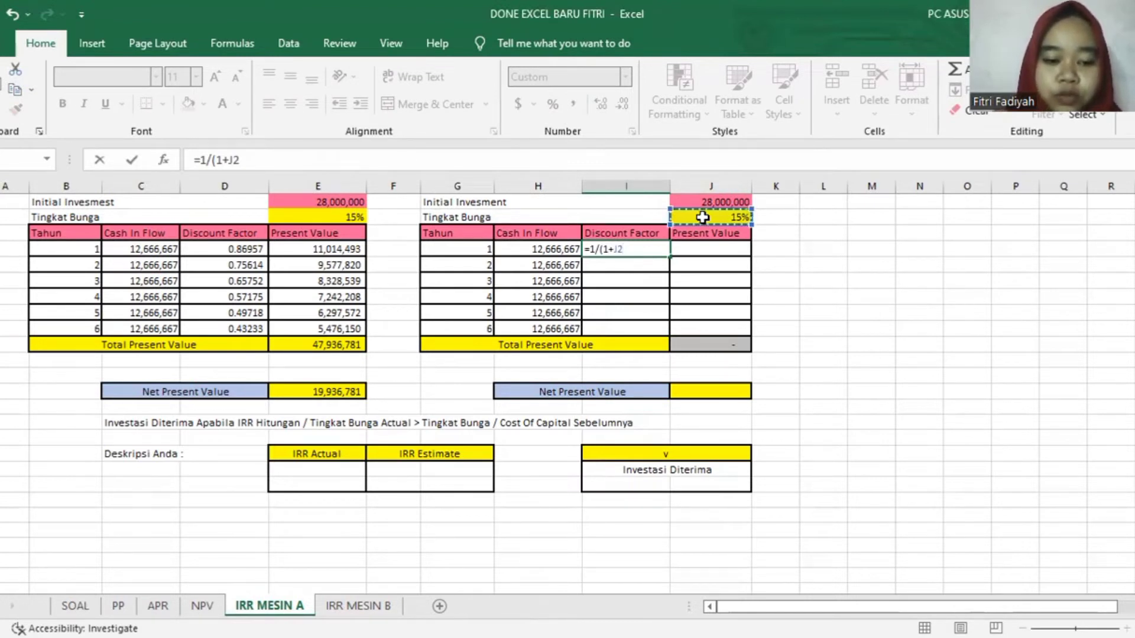
{"action": "key", "text": "F4"}
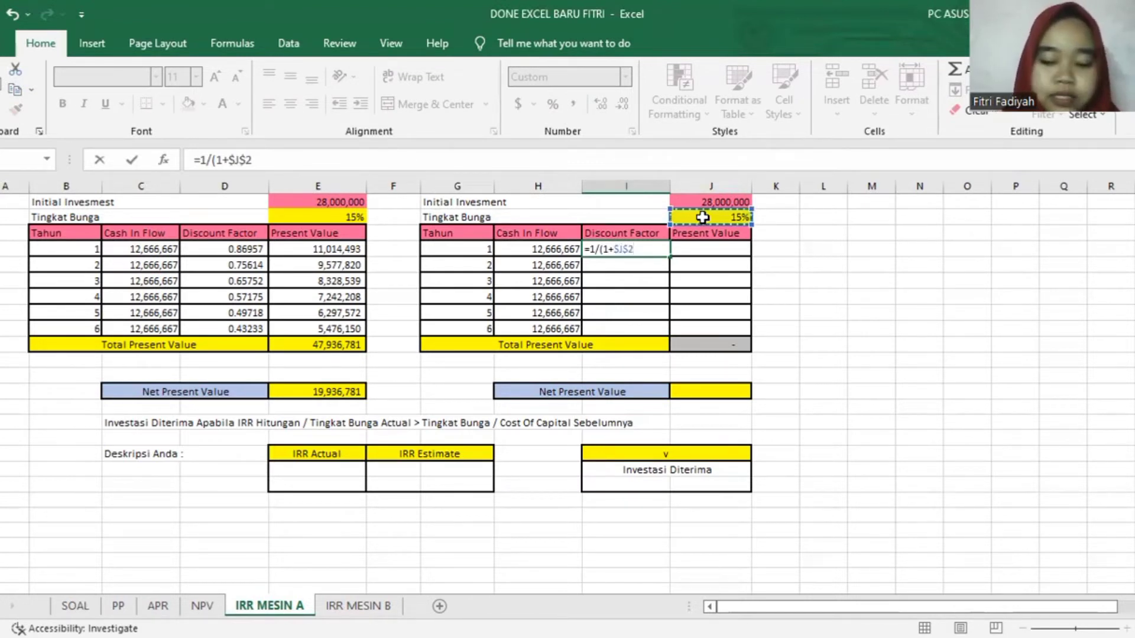
{"action": "type", "text": ")"}
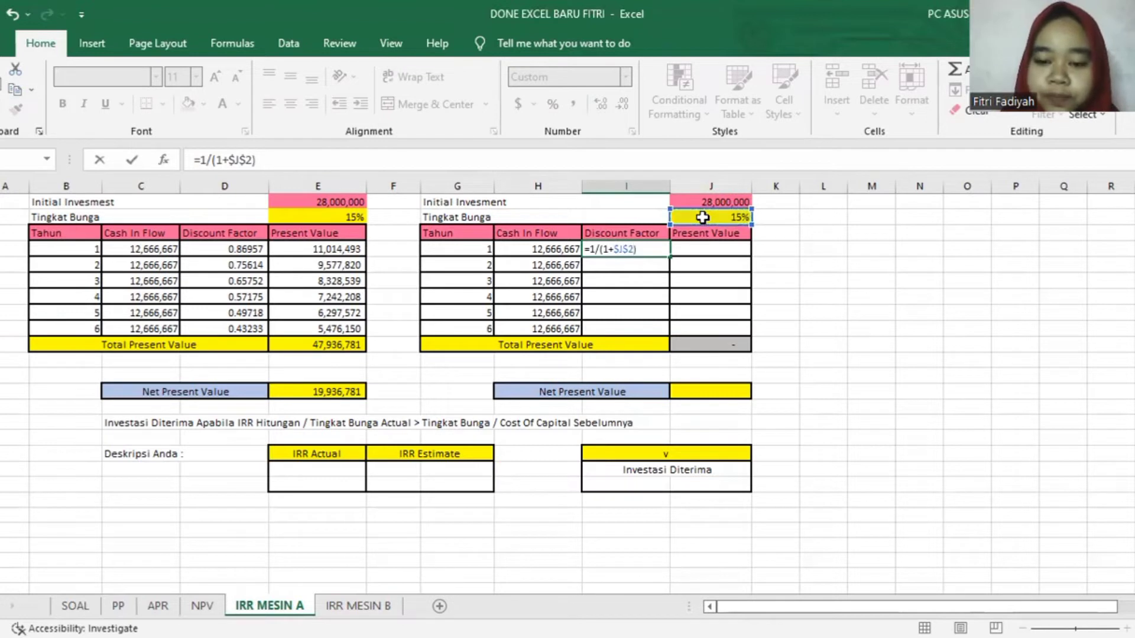
{"action": "type", "text": "^"}
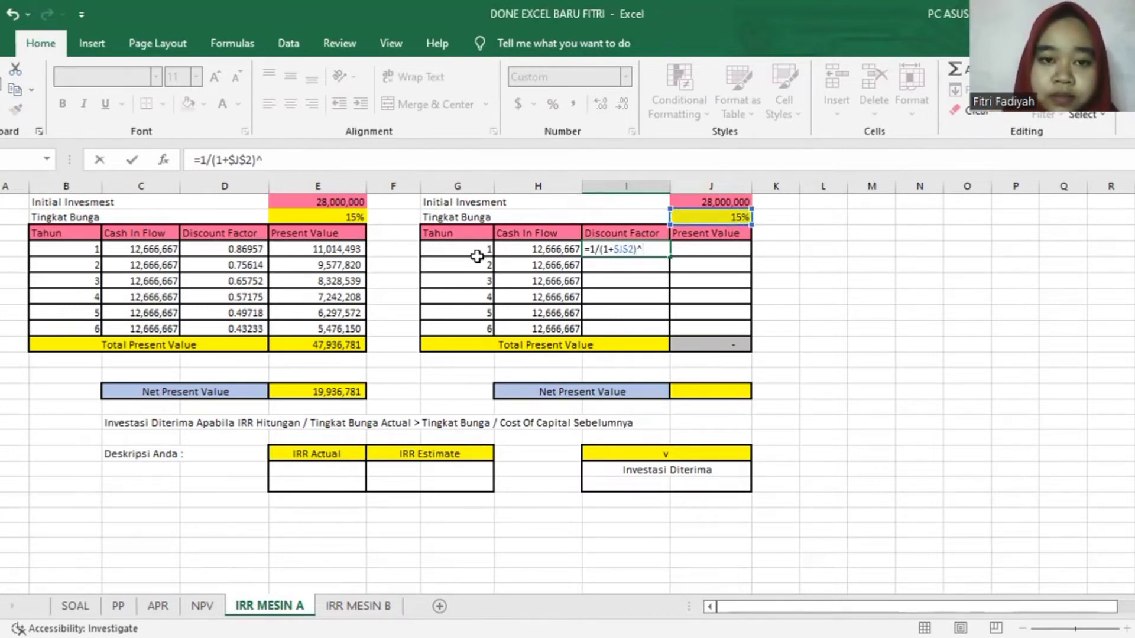
{"action": "left_click", "coordinate": [472, 252]}
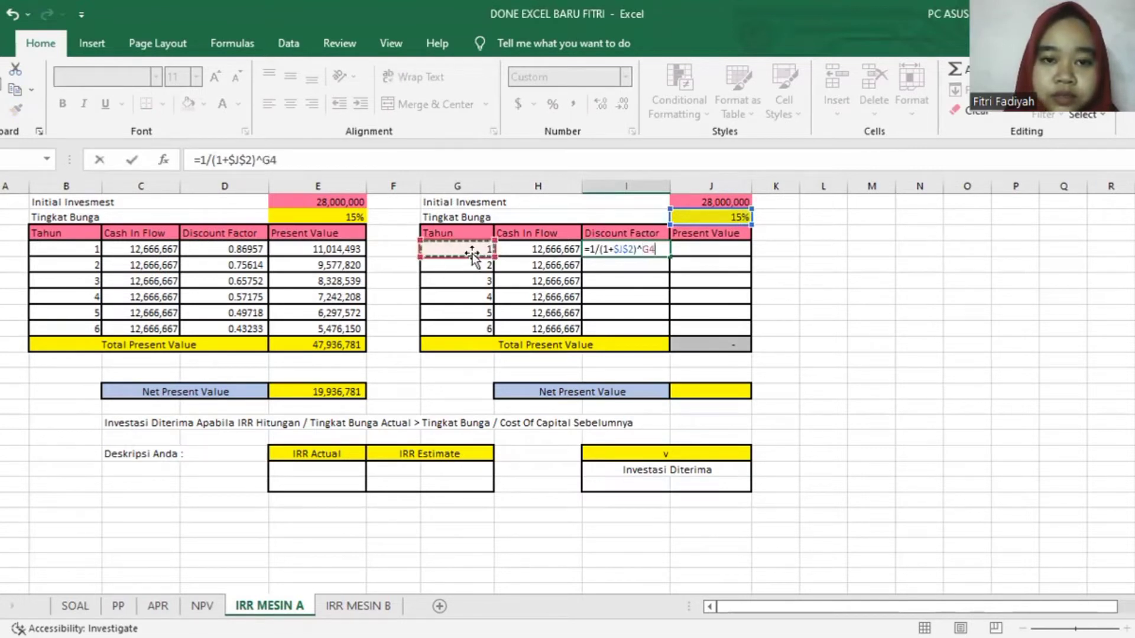
{"action": "key", "text": "Return"}
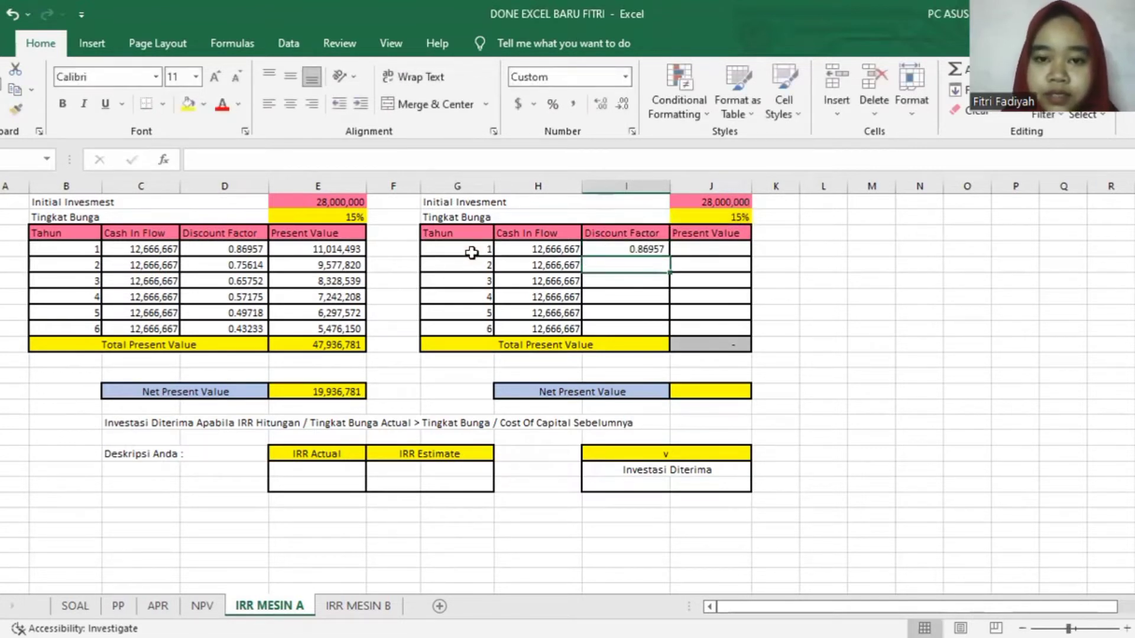
{"action": "left_click", "coordinate": [657, 251]}
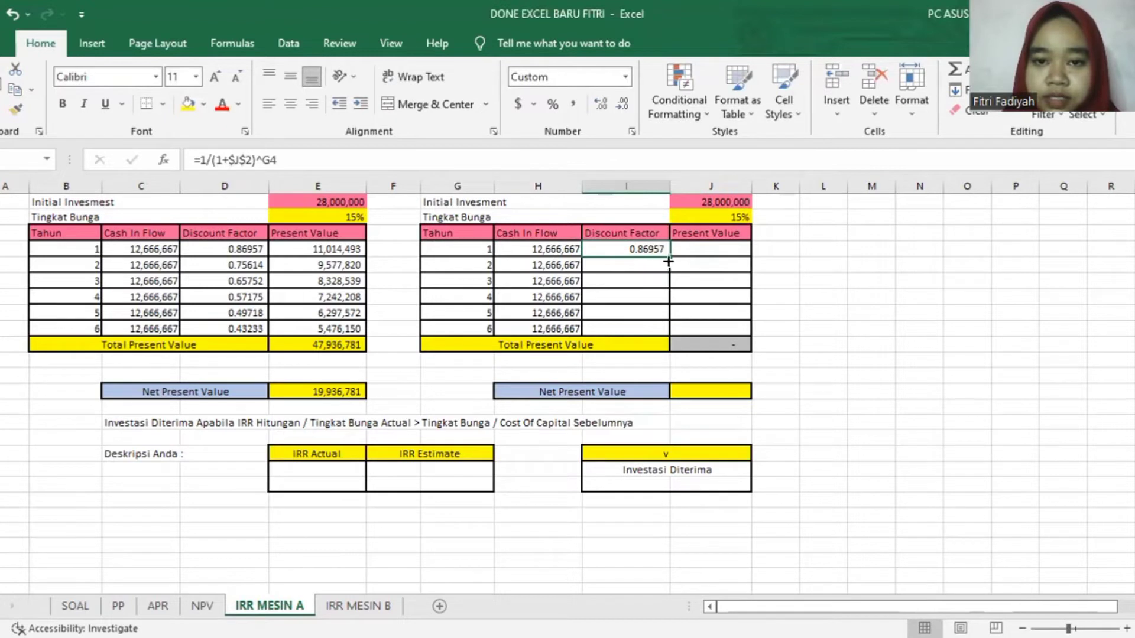
{"action": "left_click_drag", "start_coordinate": [669, 257], "coordinate": [674, 335]}
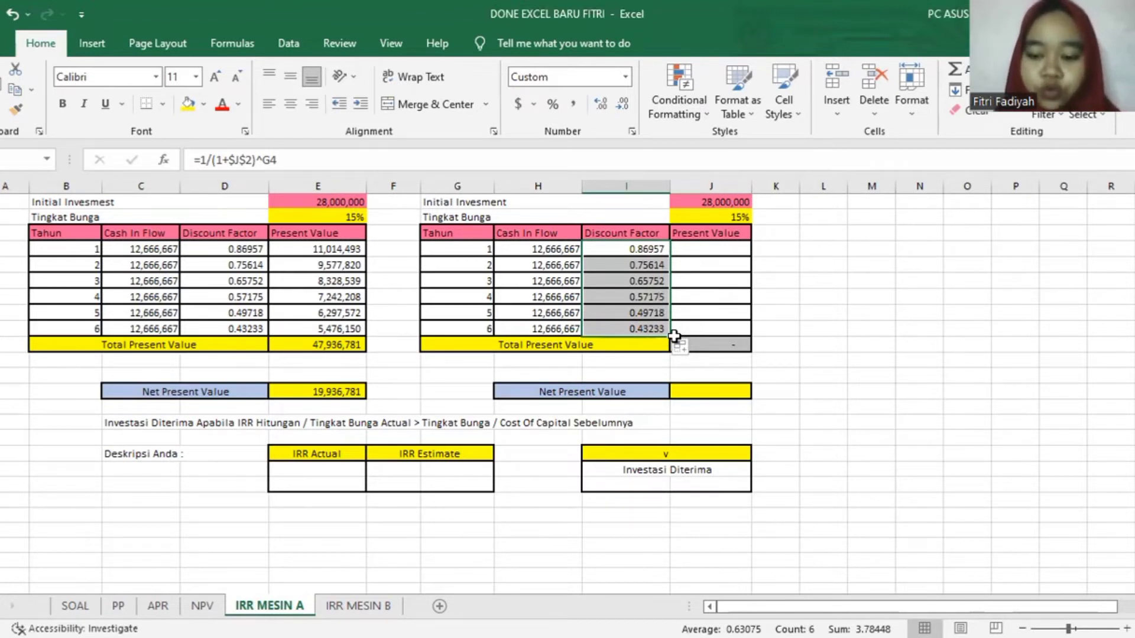
Calculate the second table's year 1 present value with =H4*I4 and fill the formula down through year 6.
{"action": "left_click", "coordinate": [722, 253]}
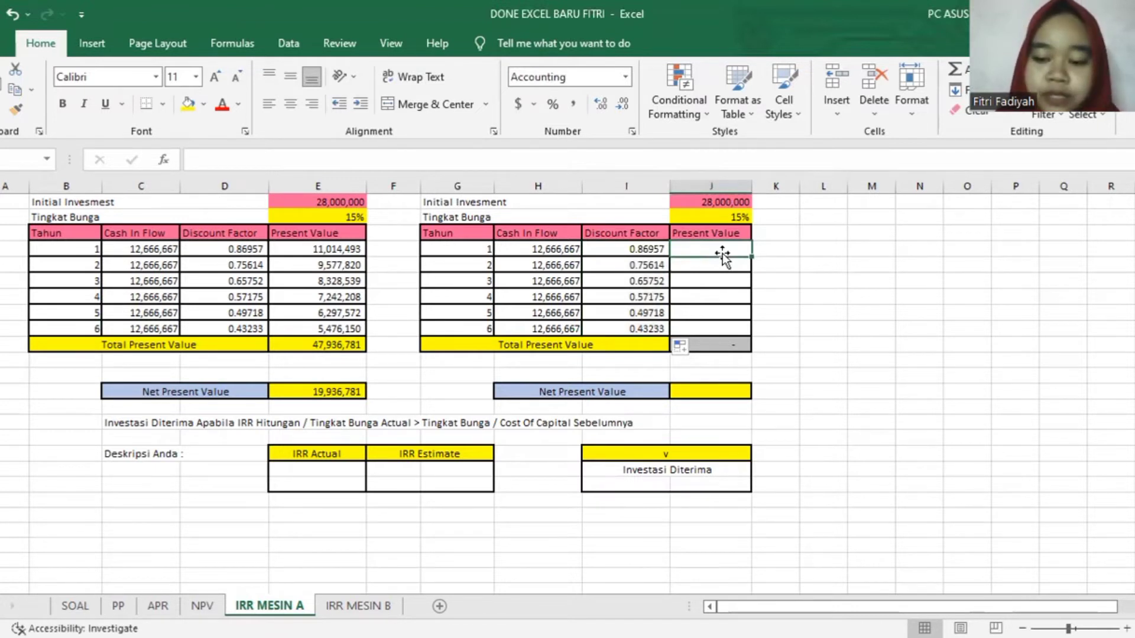
{"action": "type", "text": "="}
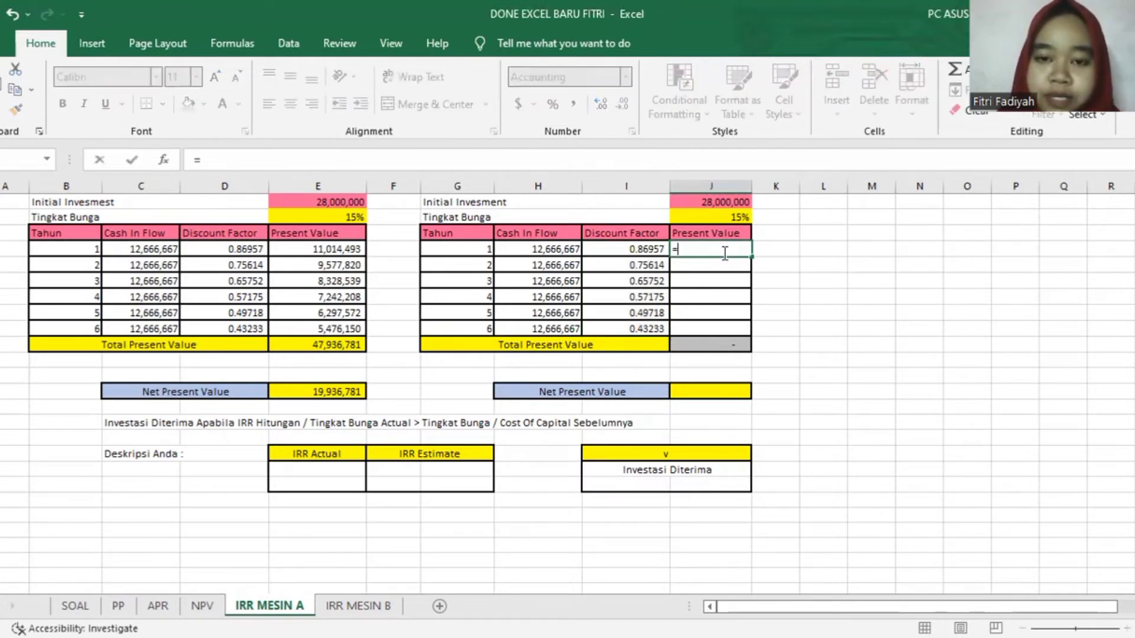
{"action": "left_click", "coordinate": [571, 251]}
{"action": "type", "text": "*"}
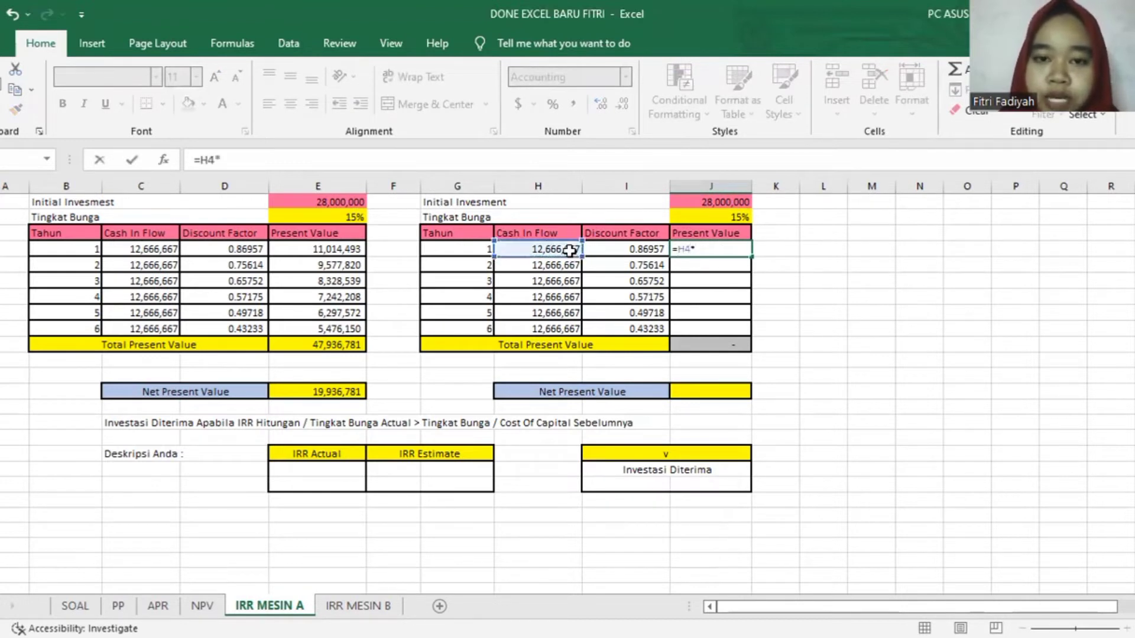
{"action": "left_click", "coordinate": [615, 249]}
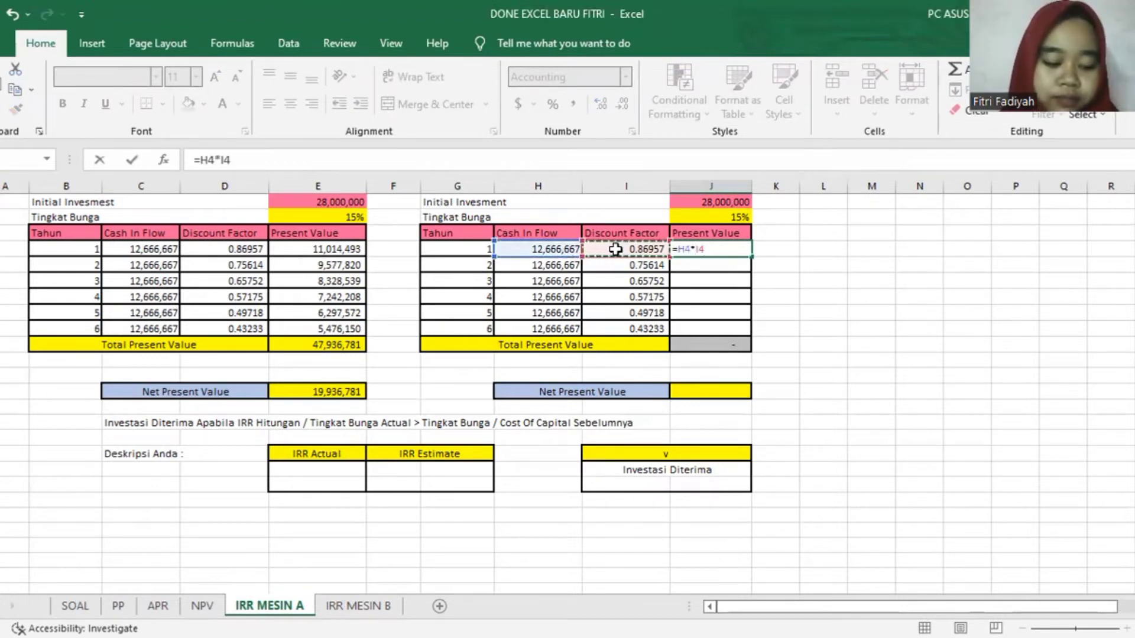
{"action": "key", "text": "Return"}
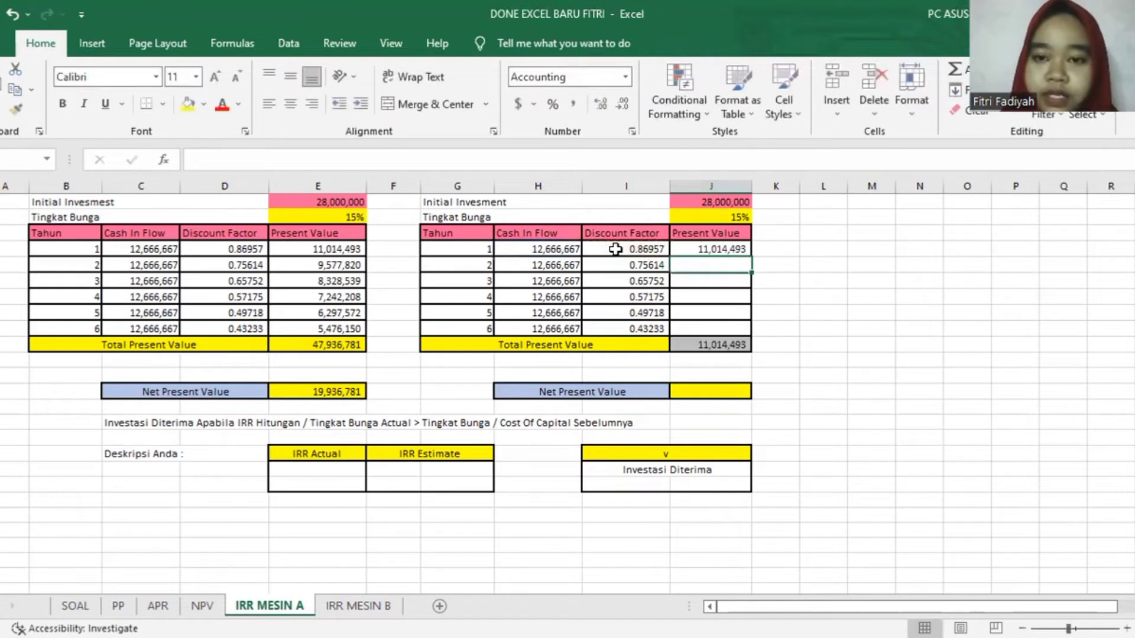
{"action": "left_click", "coordinate": [712, 249]}
{"action": "left_click_drag", "start_coordinate": [746, 256], "coordinate": [744, 339]}
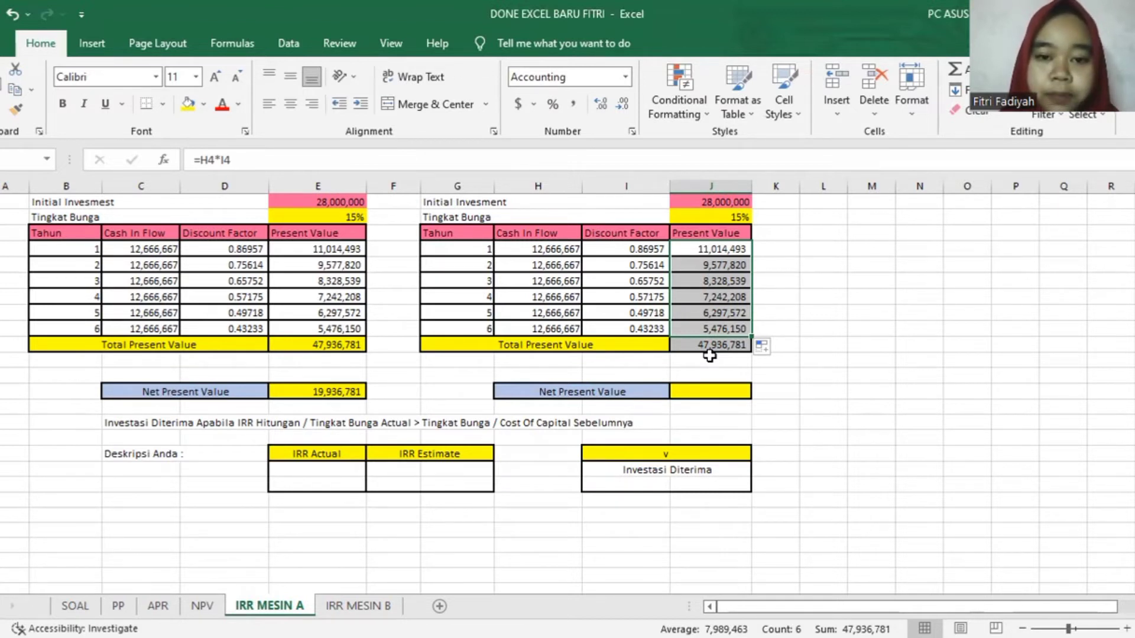
Calculate the second table's Net Present Value with =J10-J1.
{"action": "left_click", "coordinate": [702, 397]}
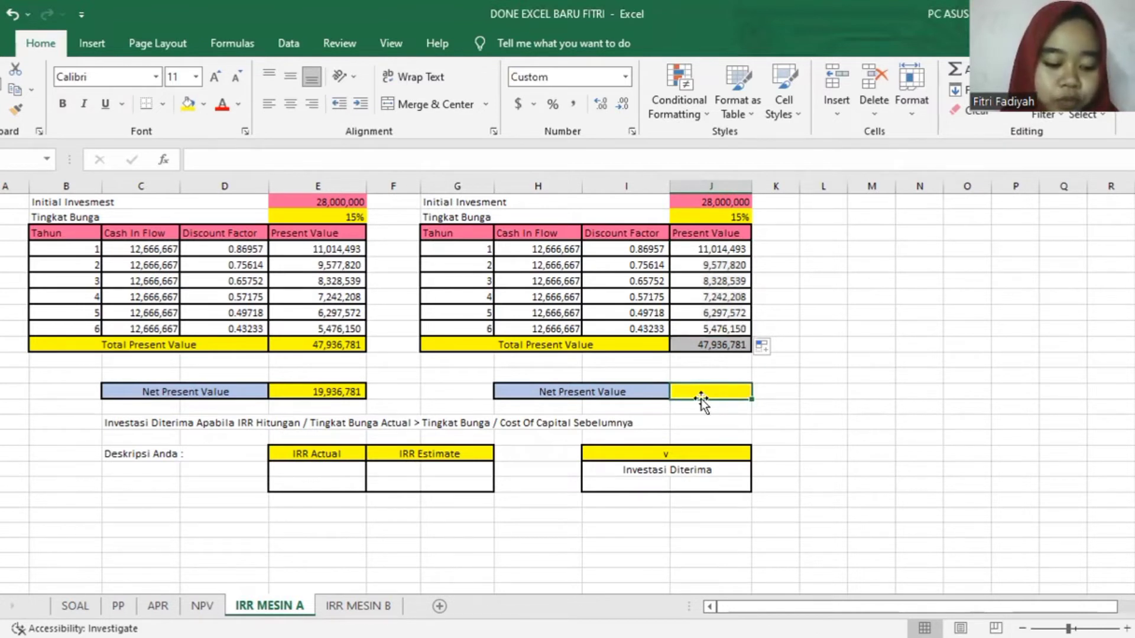
{"action": "type", "text": "="}
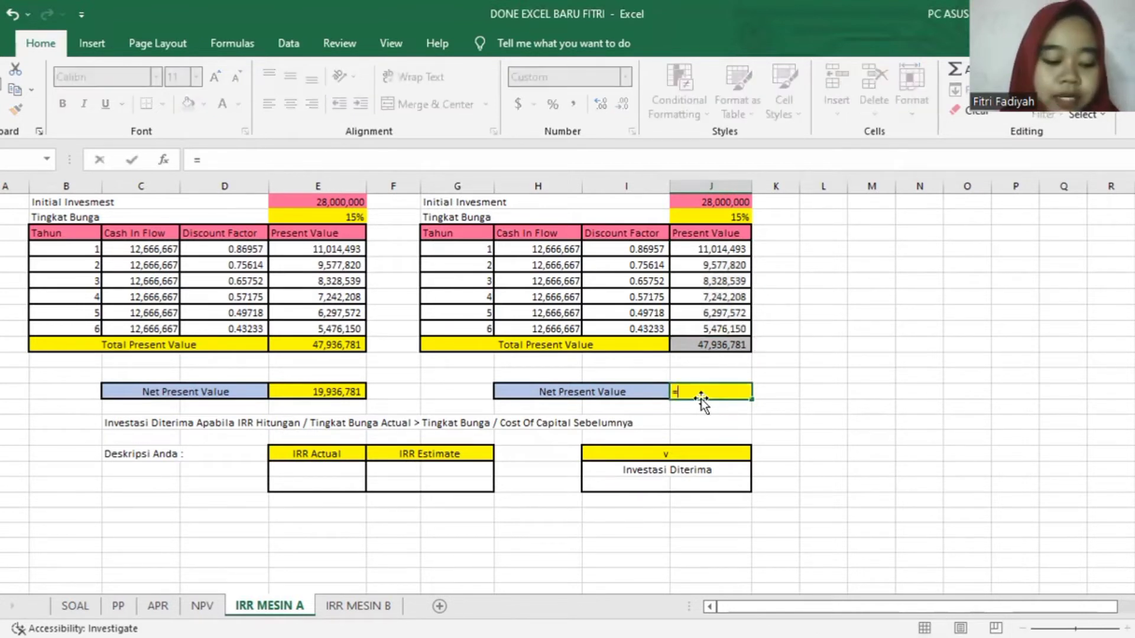
{"action": "left_click", "coordinate": [695, 346]}
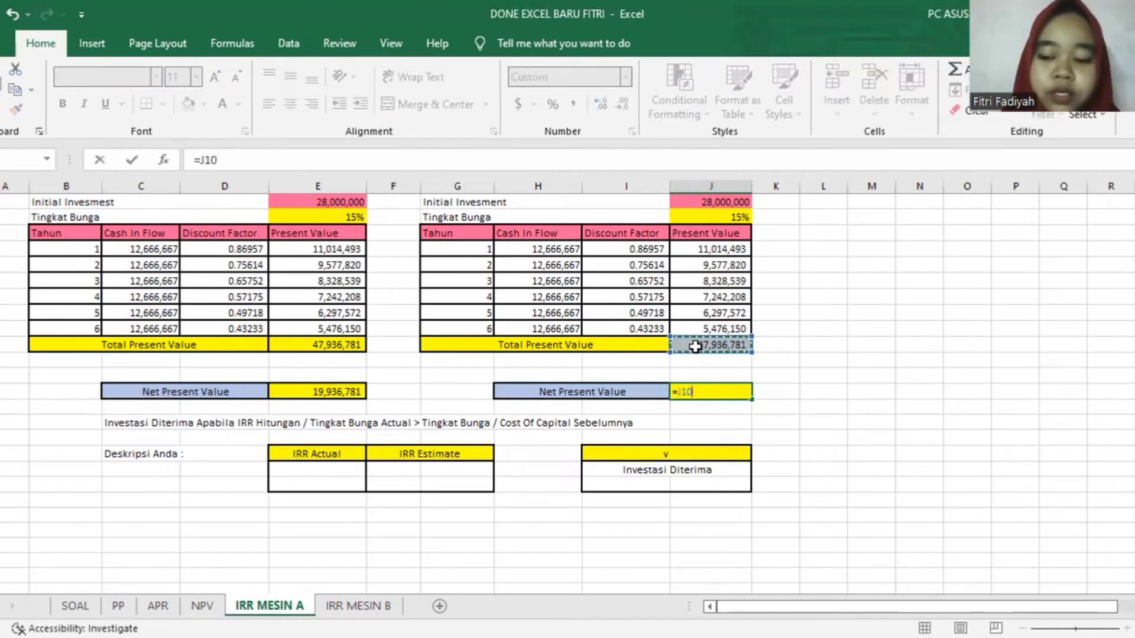
{"action": "type", "text": "-"}
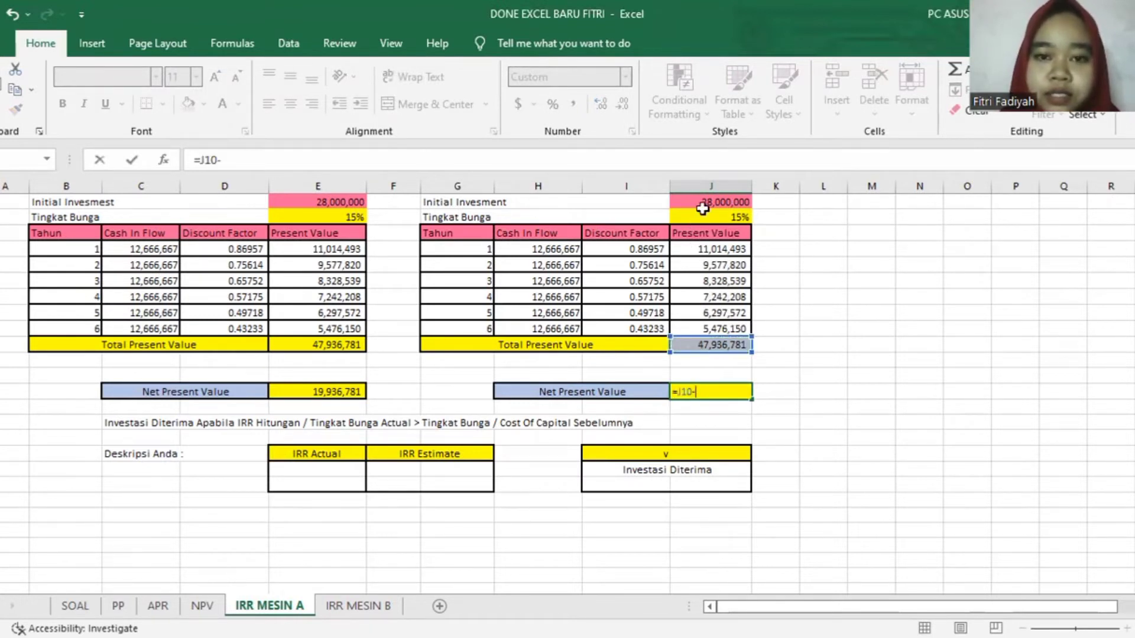
{"action": "left_click", "coordinate": [702, 205]}
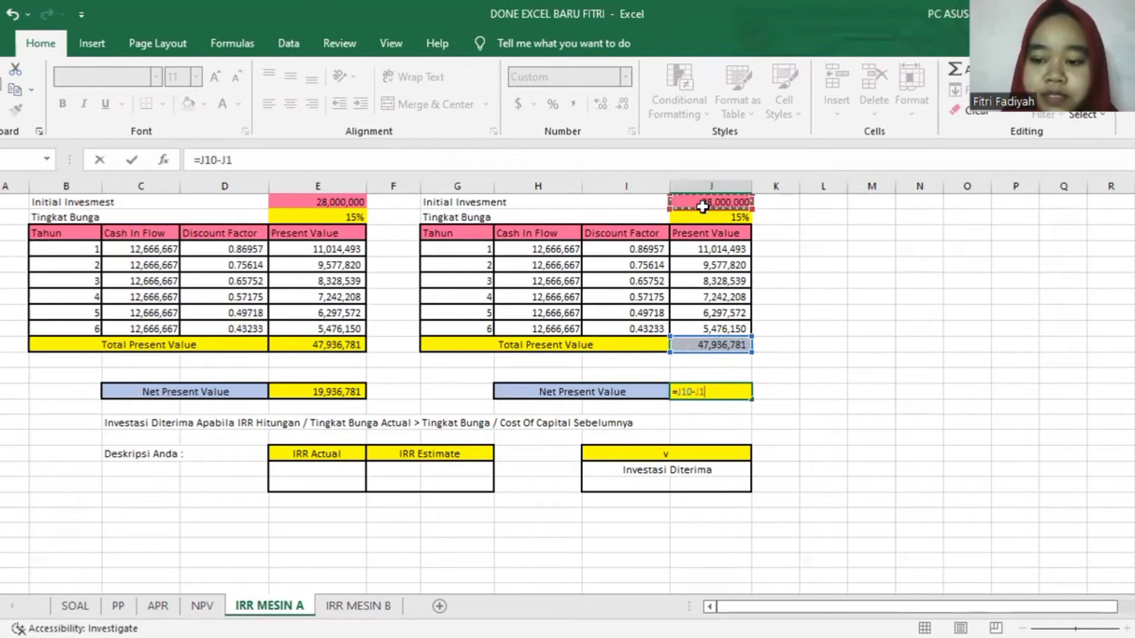
{"action": "key", "text": "Return"}
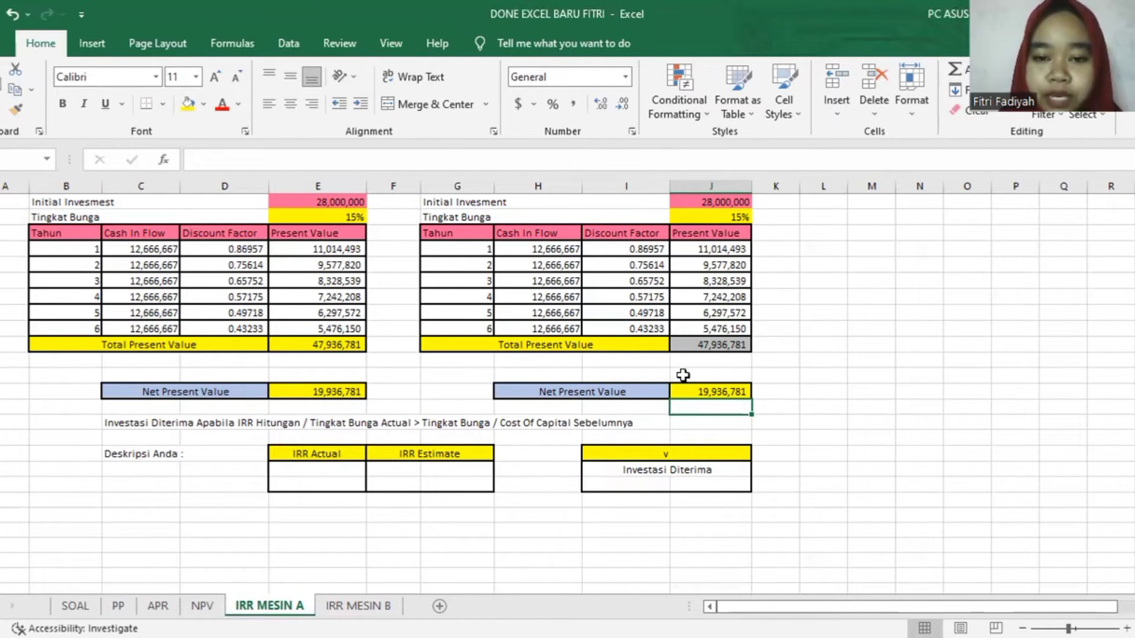
Set the second table's Tingkat Bunga to 38.9533% and check its Net Present Value.
{"action": "left_click", "coordinate": [707, 391]}
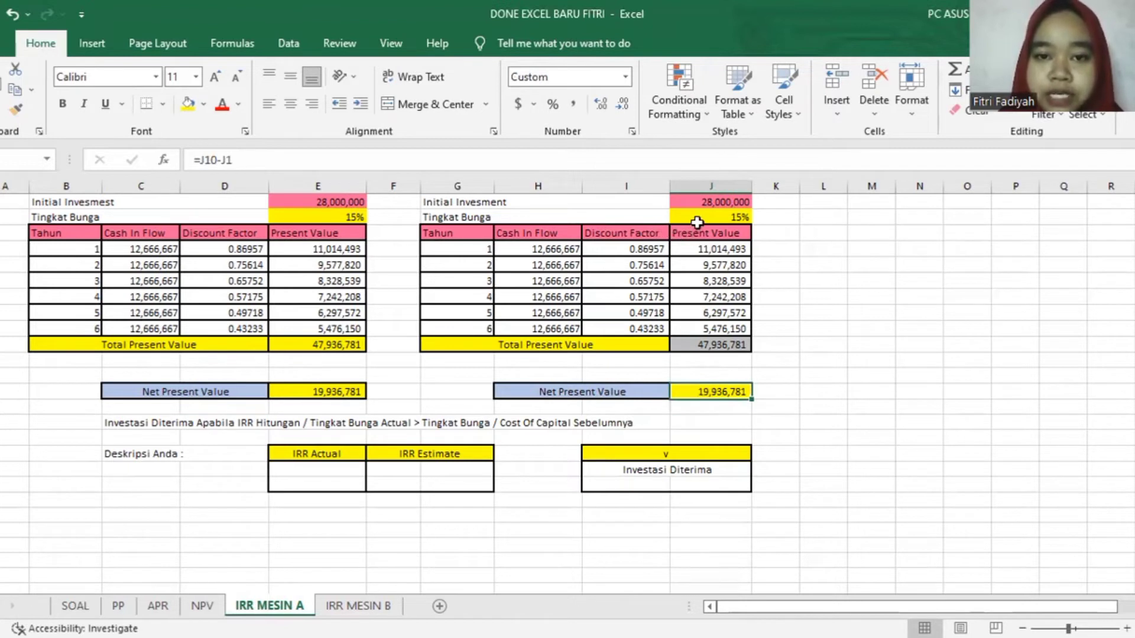
{"action": "left_click", "coordinate": [698, 216]}
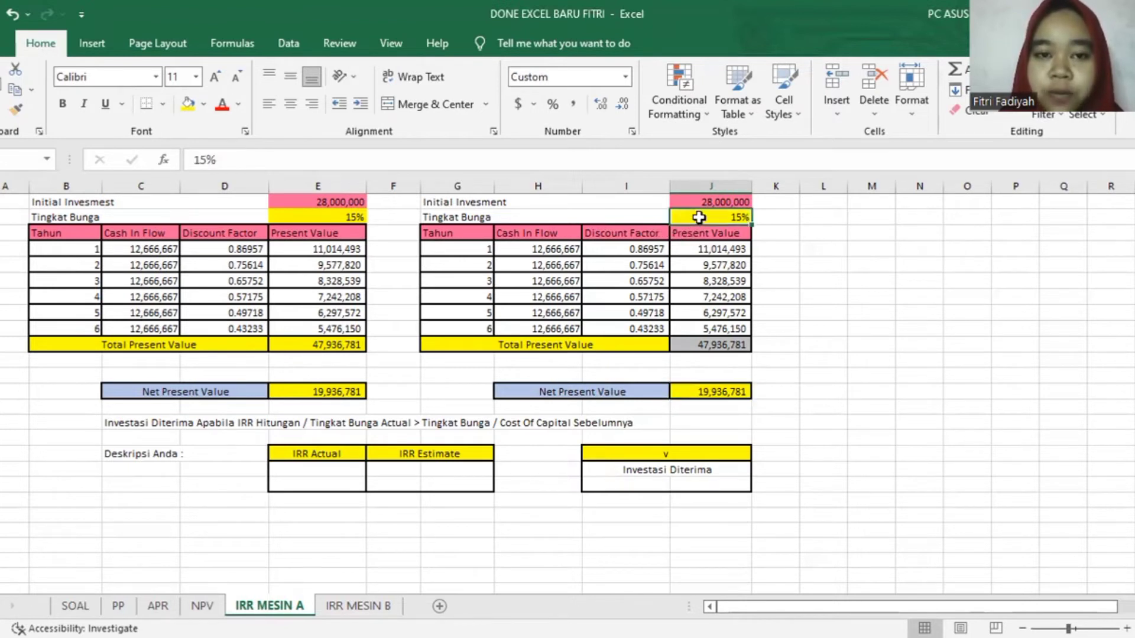
{"action": "left_click", "coordinate": [204, 160]}
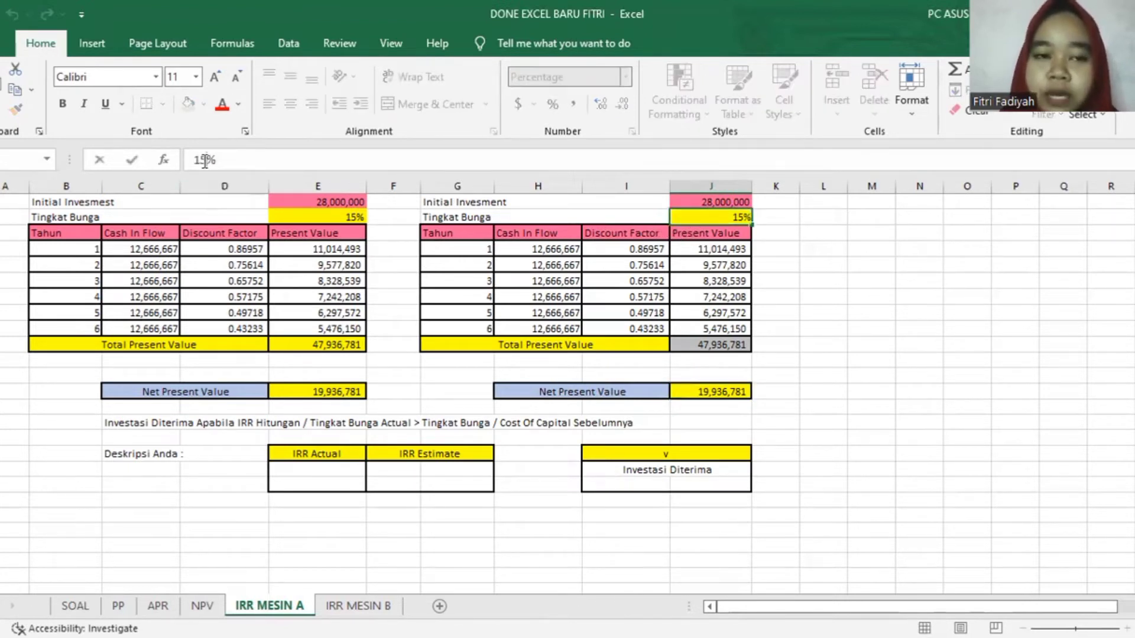
{"action": "key", "text": "BackSpace"}
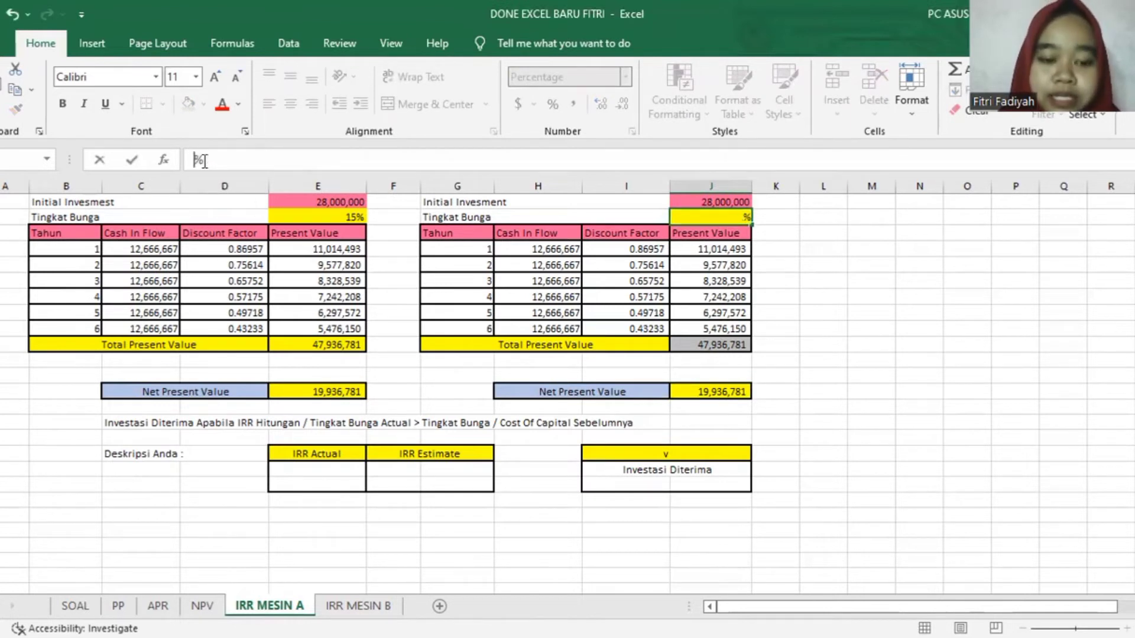
{"action": "key", "text": "Delete"}
{"action": "type", "text": "38"}
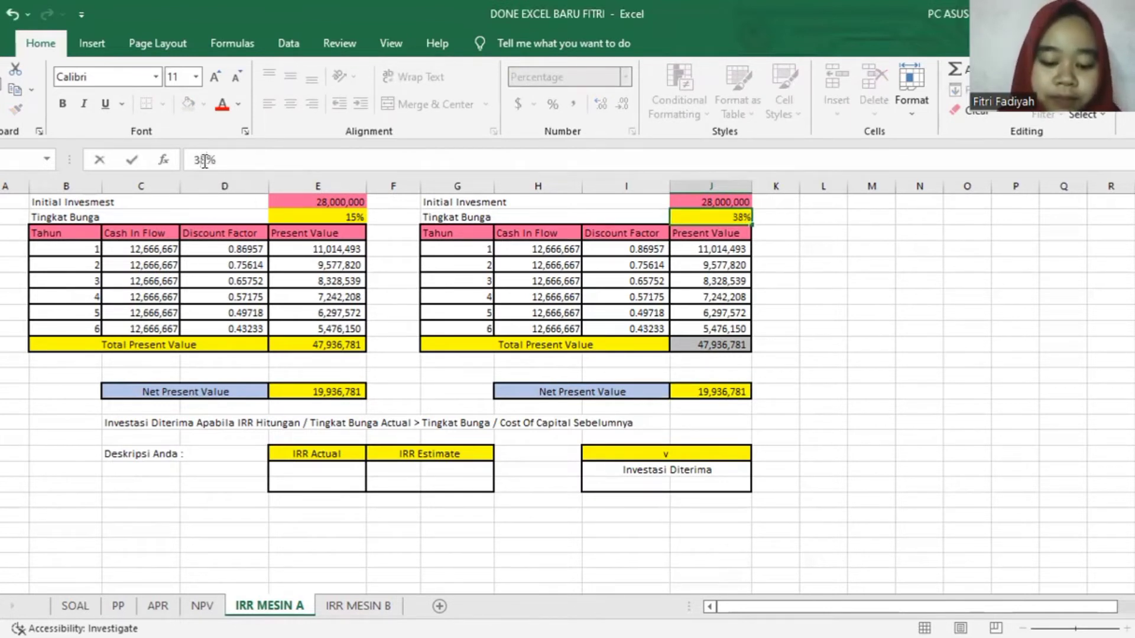
{"action": "type", "text": ".95"}
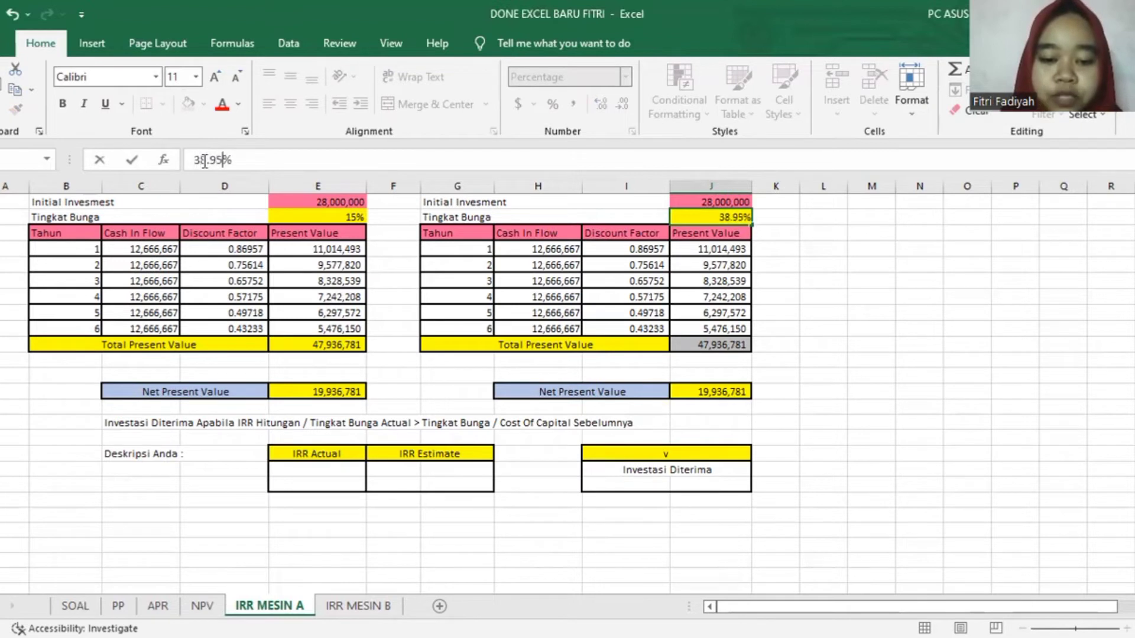
{"action": "type", "text": "33"}
{"action": "key", "text": "Return"}
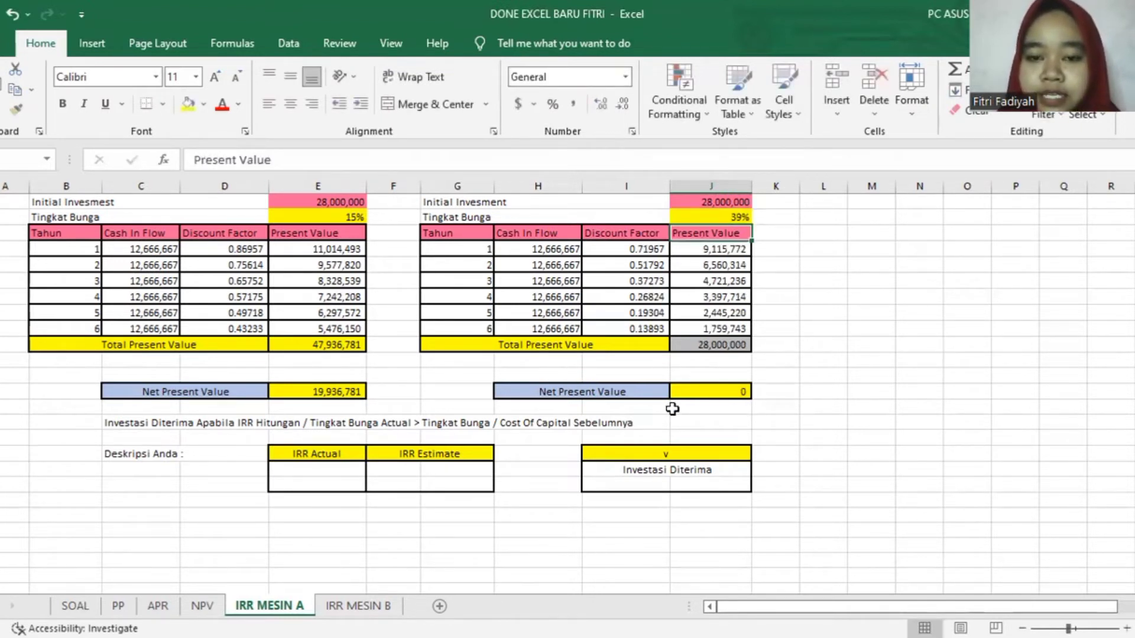
{"action": "left_click", "coordinate": [708, 395]}
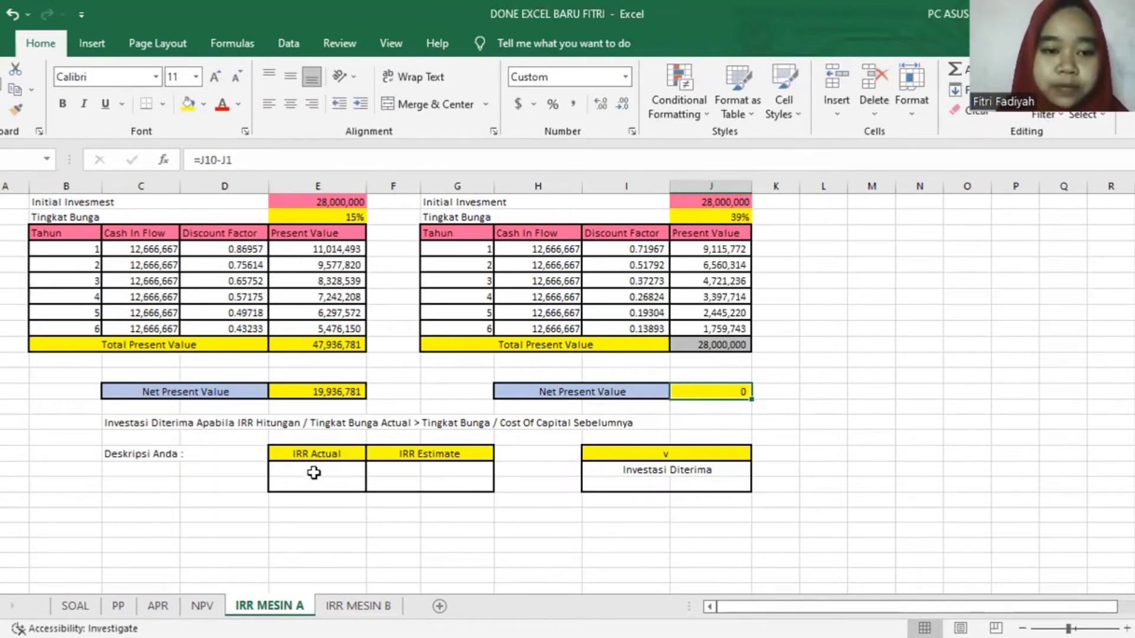
Fill in IRR Actual with =J2 and IRR Estimate with =E2.
{"action": "left_click", "coordinate": [297, 468]}
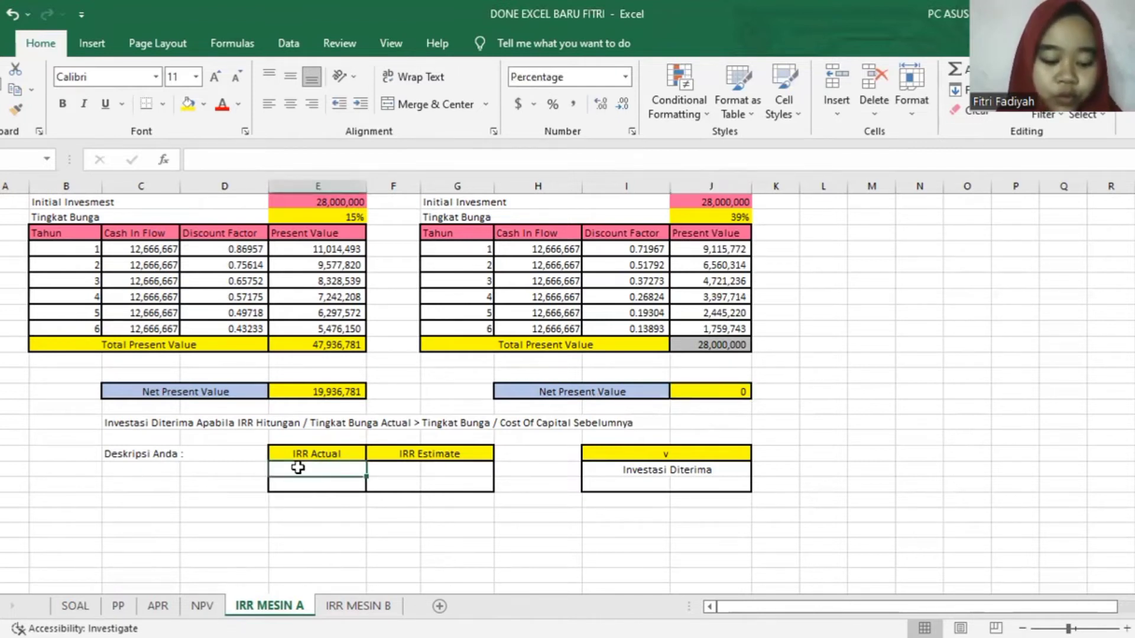
{"action": "type", "text": "="}
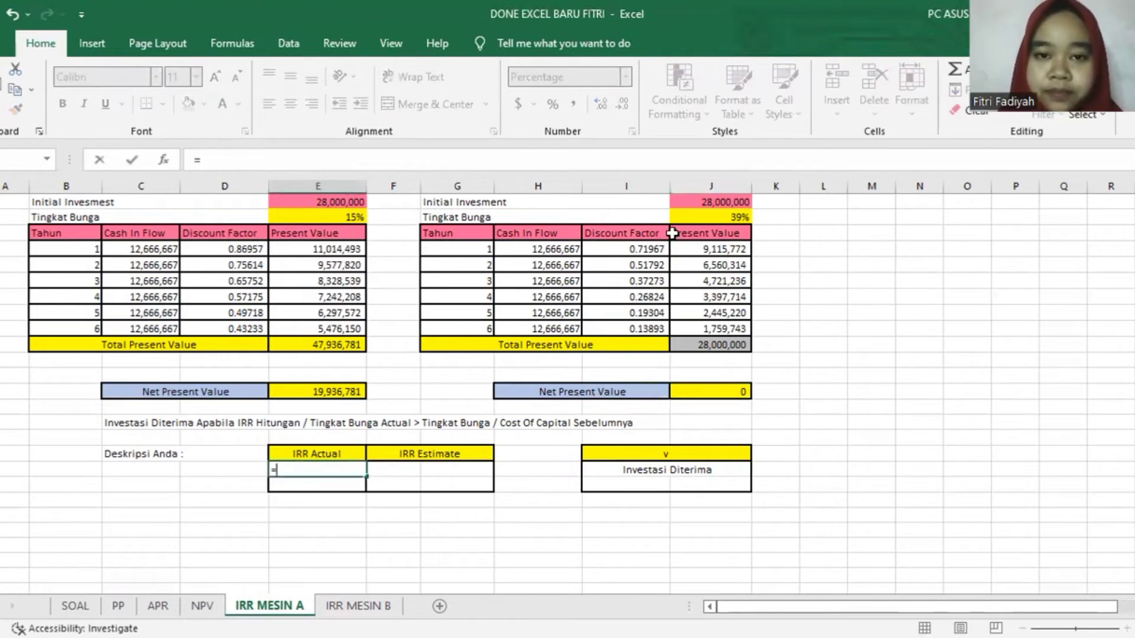
{"action": "left_click", "coordinate": [696, 218]}
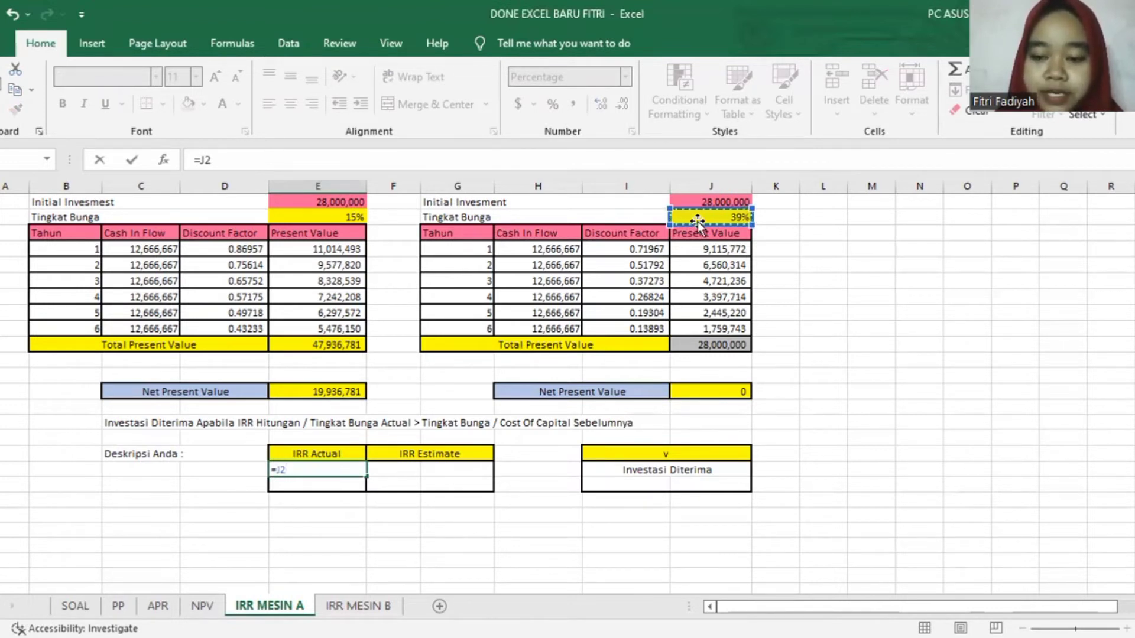
{"action": "key", "text": "Return"}
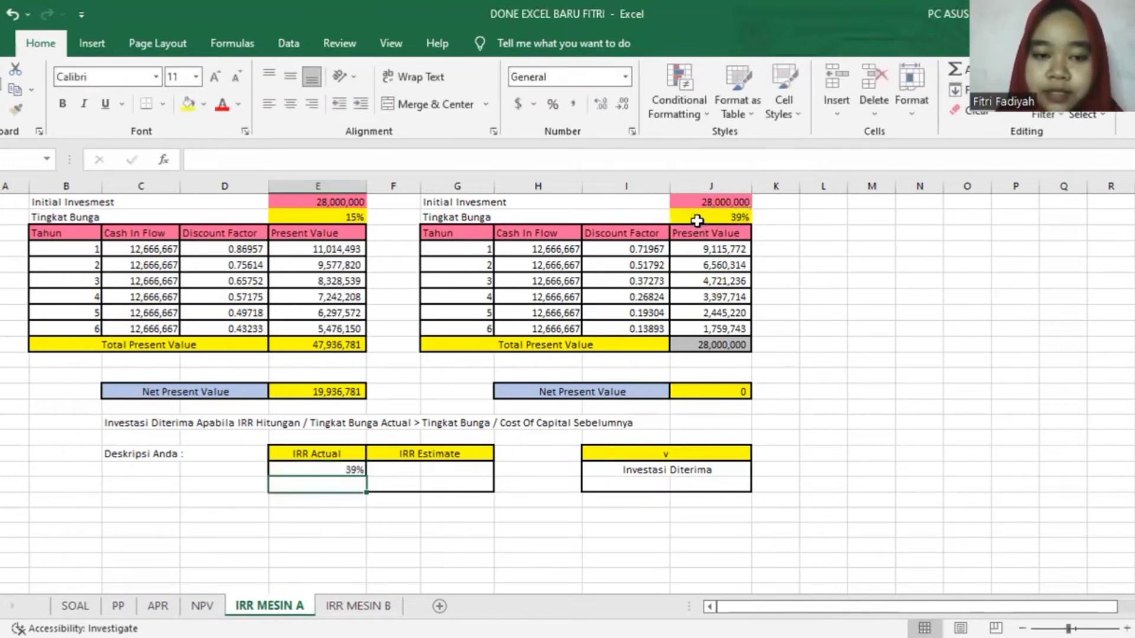
{"action": "left_click", "coordinate": [407, 474]}
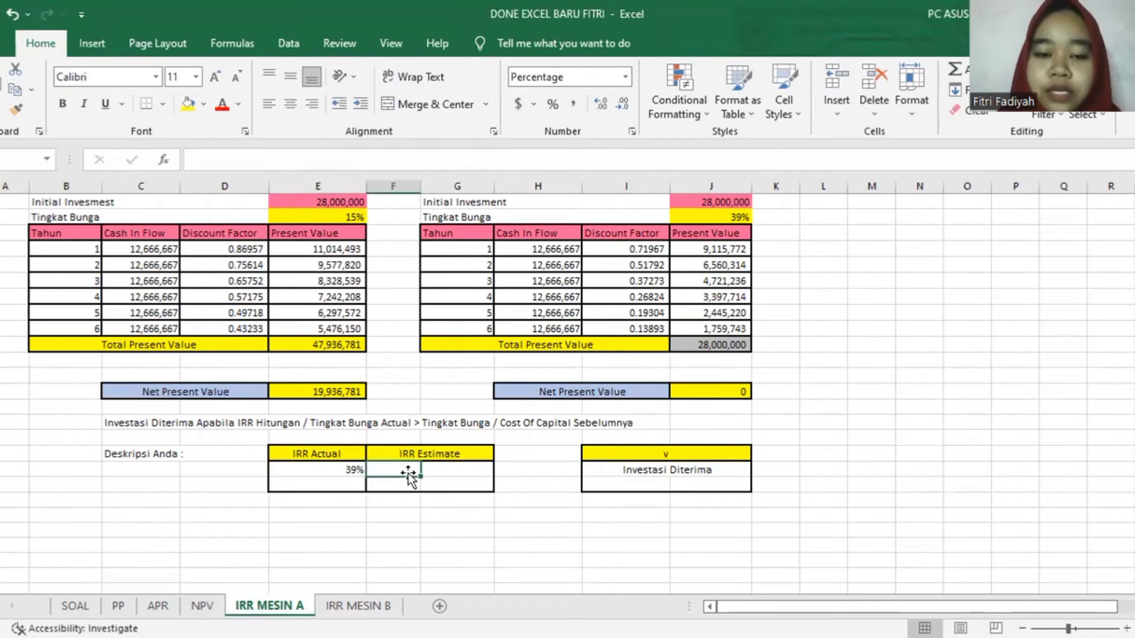
{"action": "type", "text": "="}
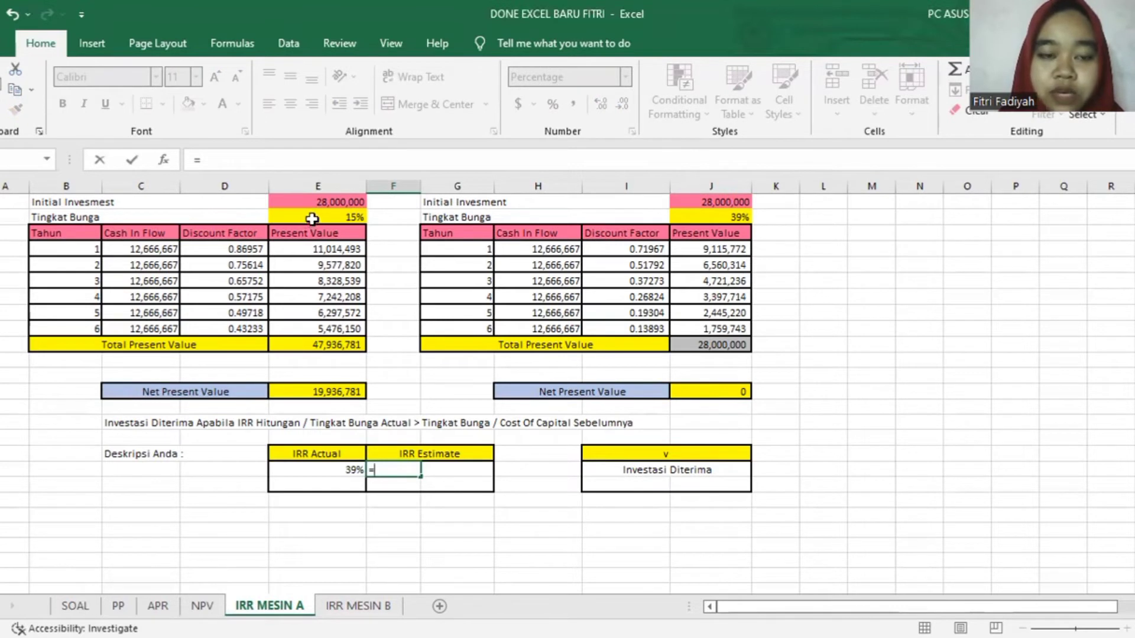
{"action": "left_click", "coordinate": [312, 219]}
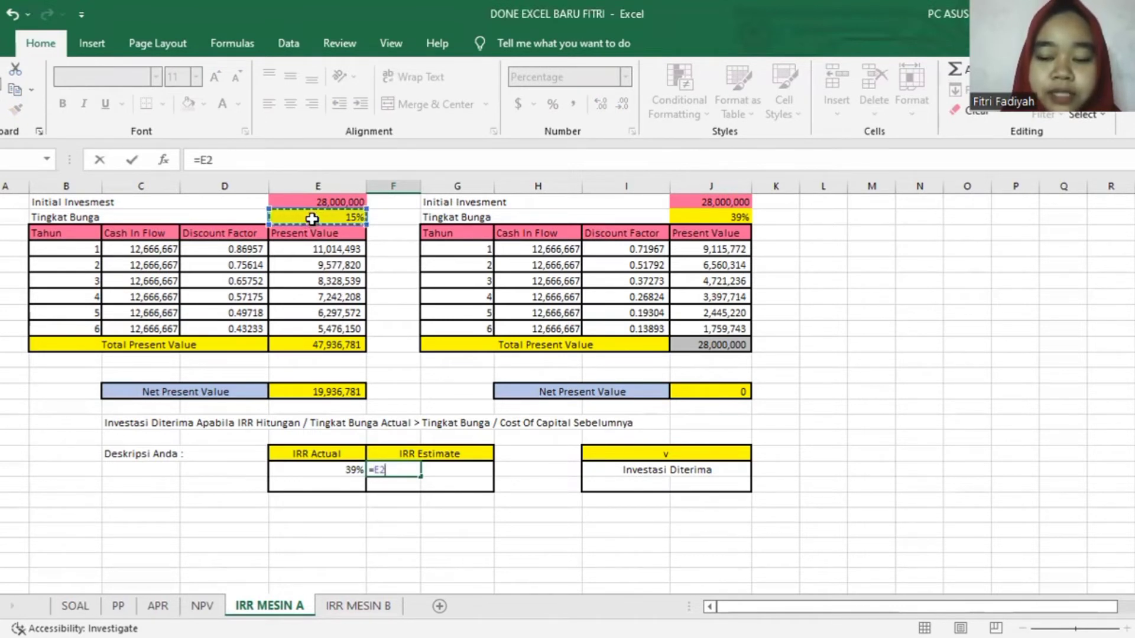
{"action": "key", "text": "Return"}
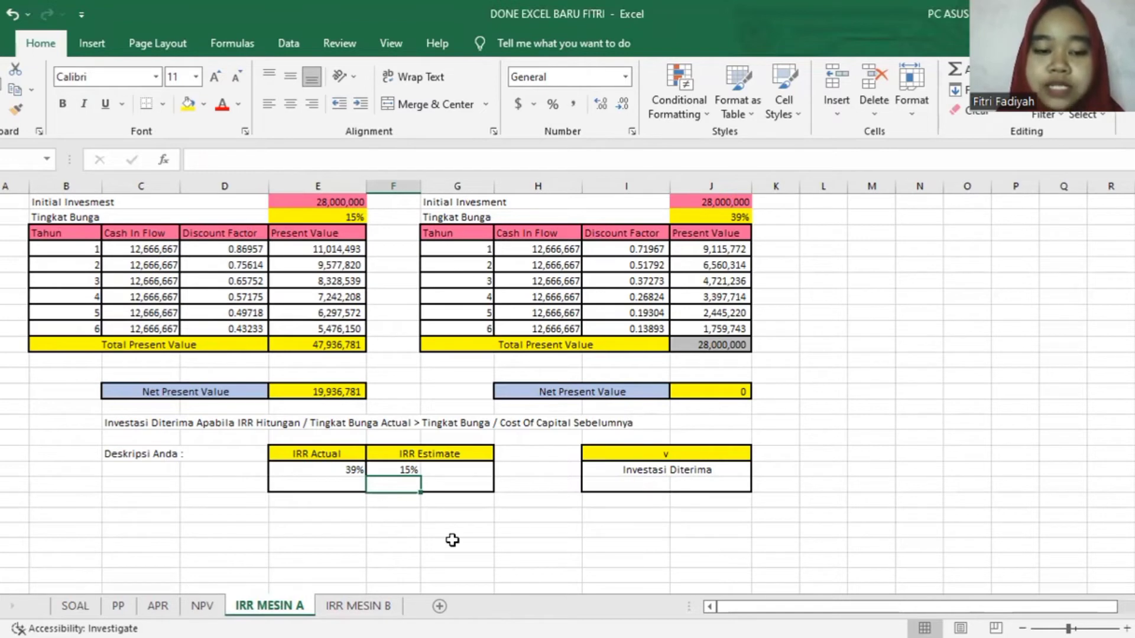
On the IRR MESIN B sheet, enter the heading "Present Value" in the second table's empty header cell.
{"action": "left_click", "coordinate": [339, 603]}
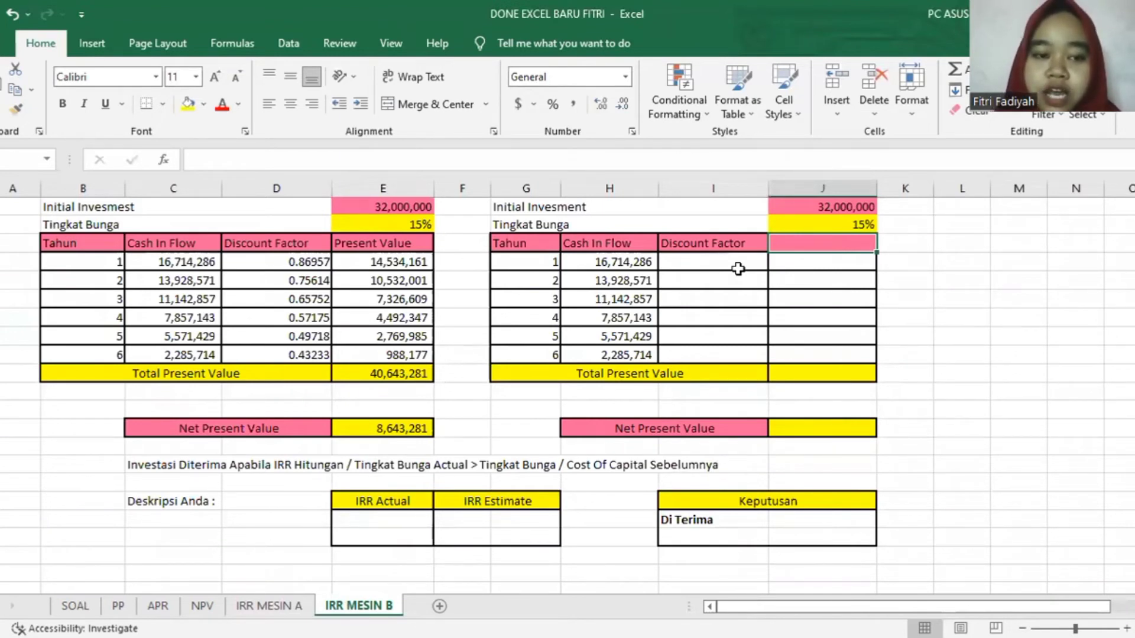
{"action": "left_click", "coordinate": [637, 160]}
{"action": "type", "text": "P"}
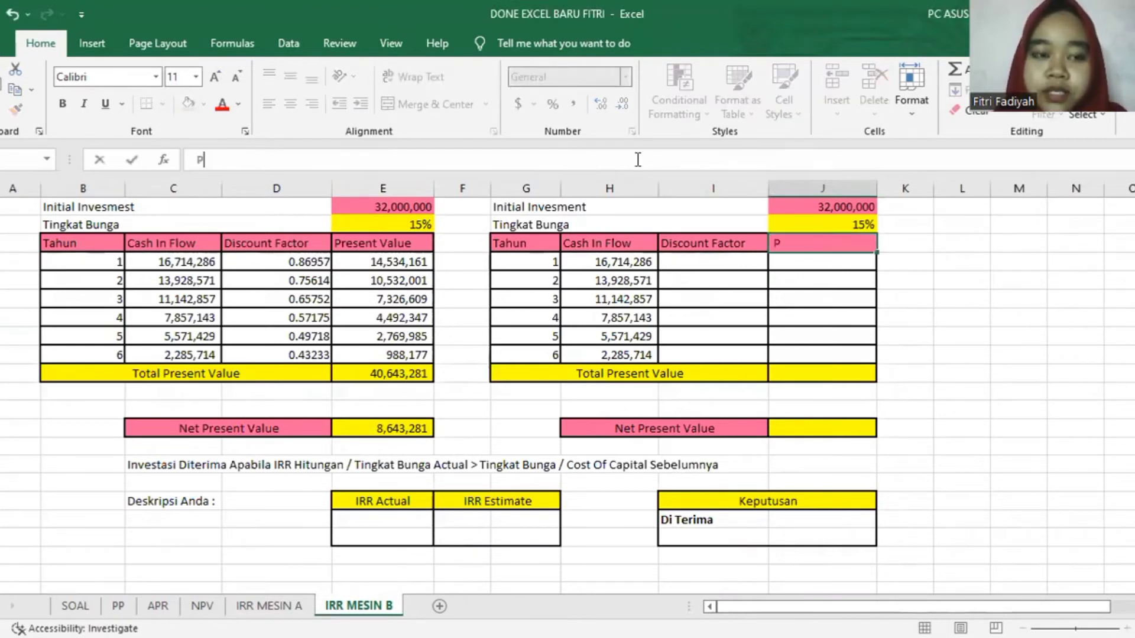
{"action": "type", "text": "rese"}
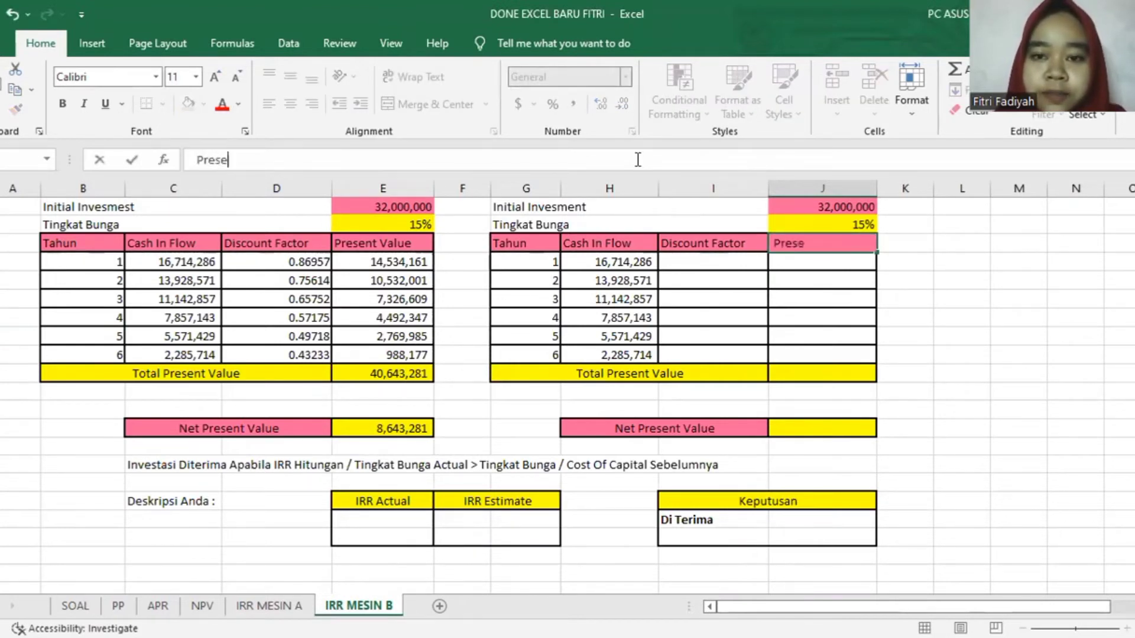
{"action": "type", "text": "nt Valu"}
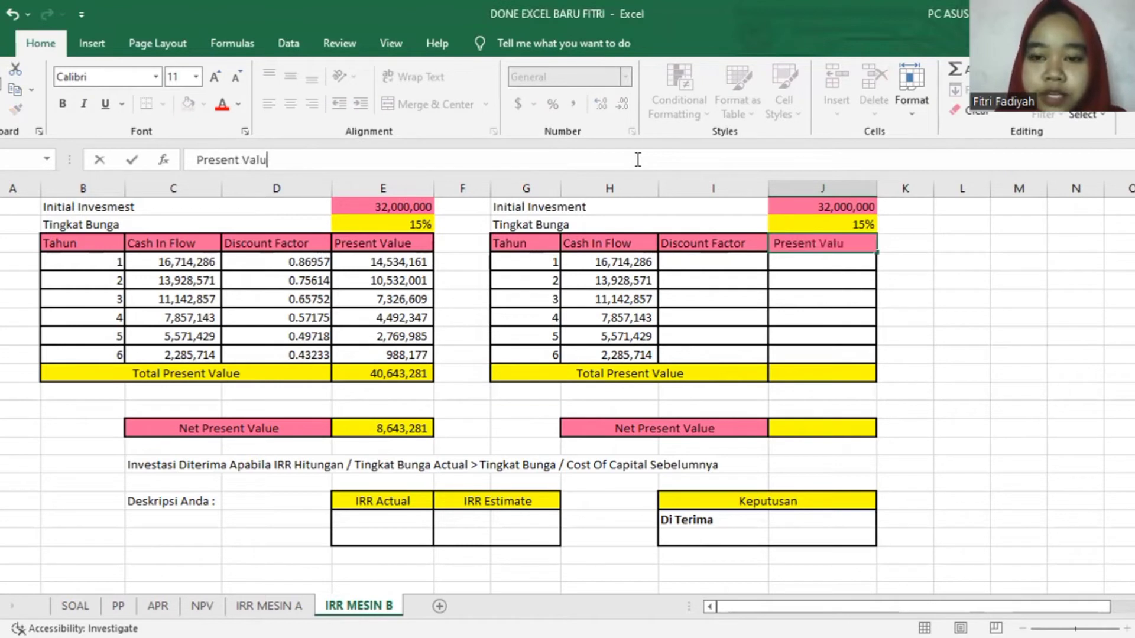
{"action": "type", "text": "e"}
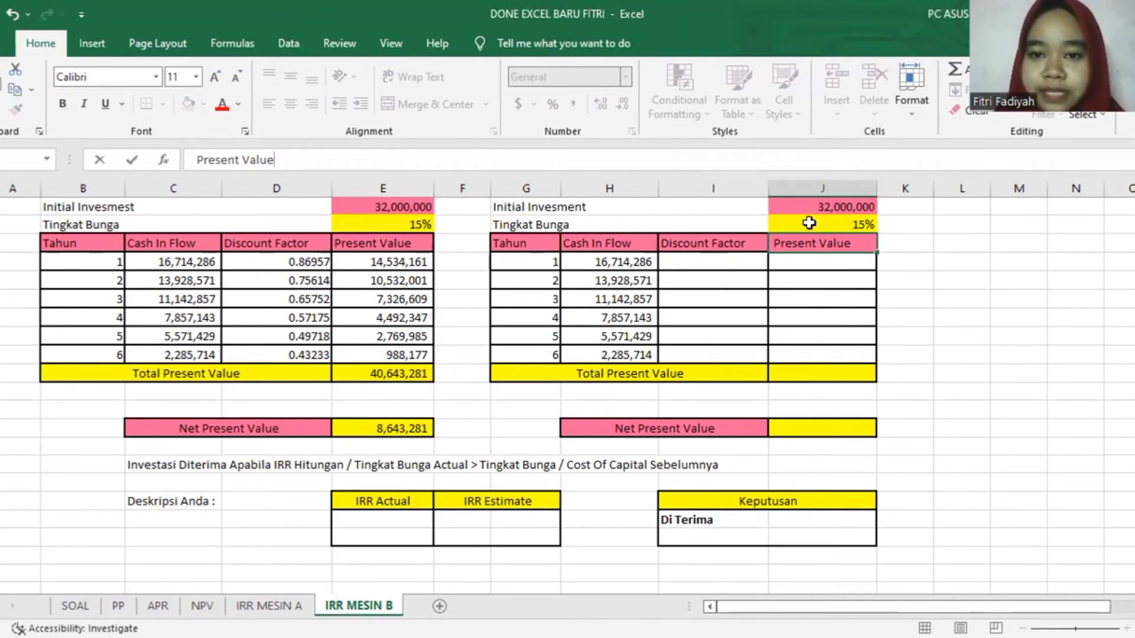
Calculate the second table's year 1 discount factor with =1/(1+$J$2)^G4.
{"action": "left_click", "coordinate": [704, 262]}
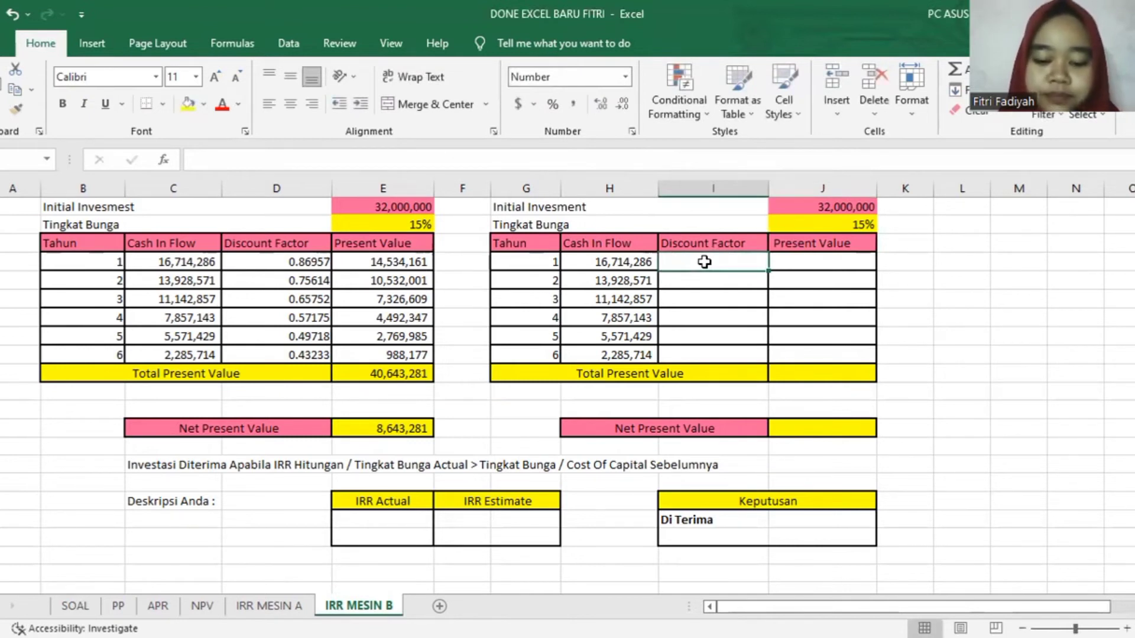
{"action": "type", "text": "="}
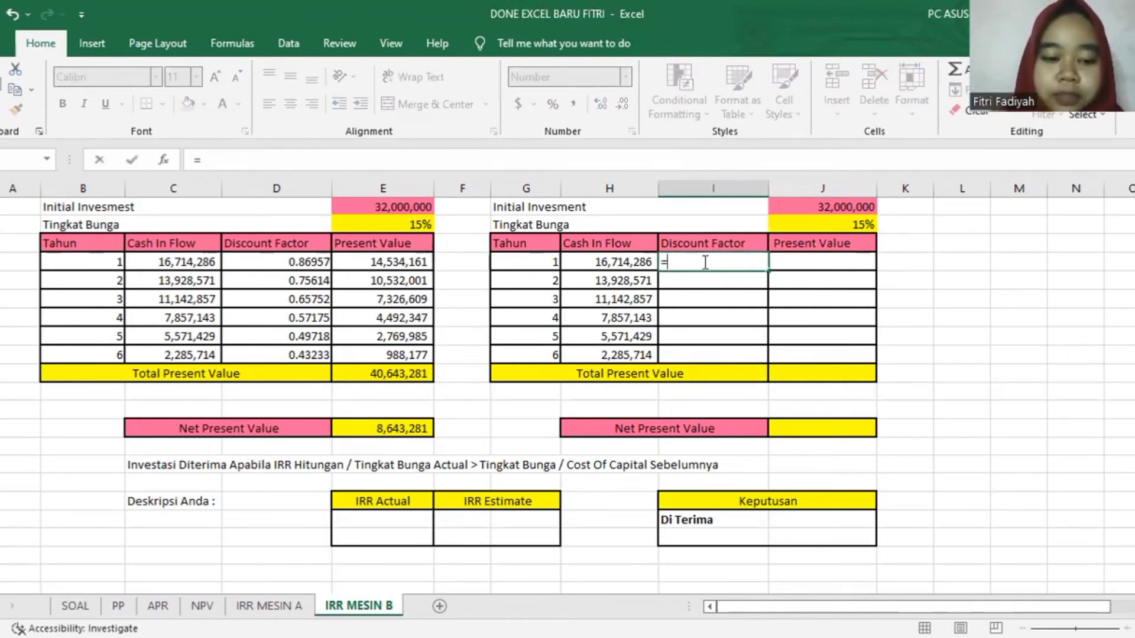
{"action": "type", "text": "1"}
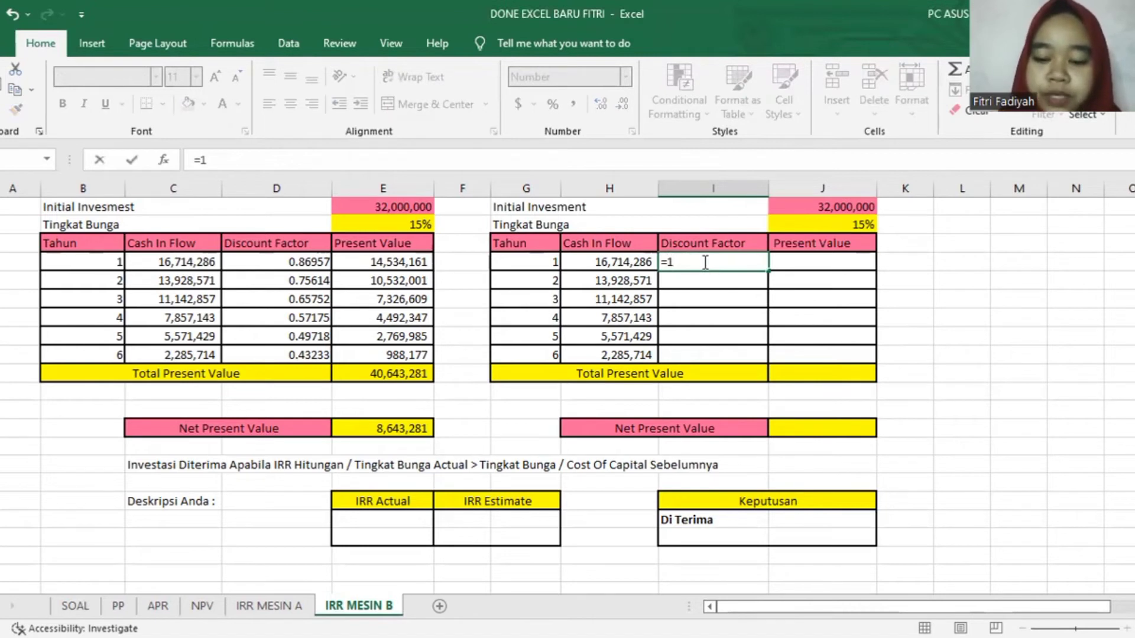
{"action": "type", "text": "/(("}
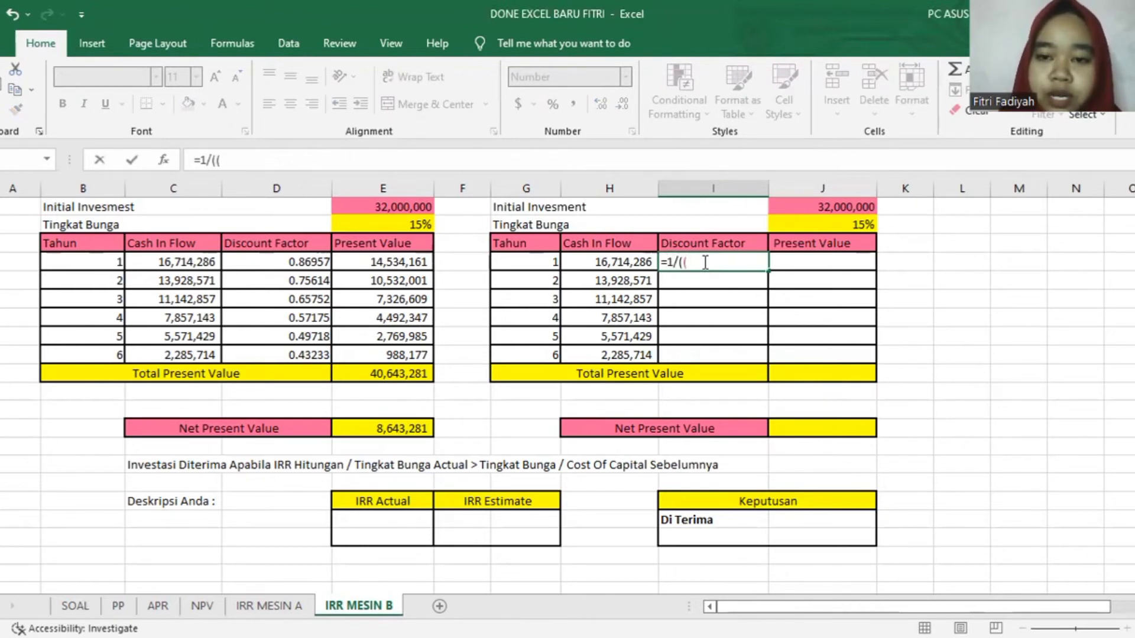
{"action": "key", "text": "BackSpace"}
{"action": "type", "text": "1"}
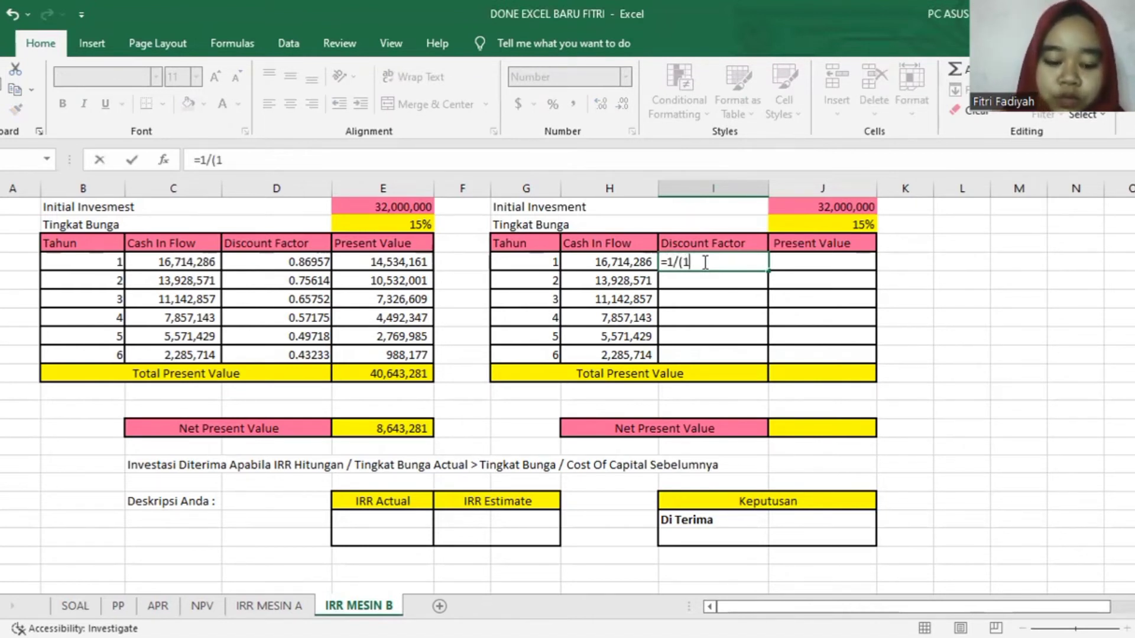
{"action": "type", "text": "+"}
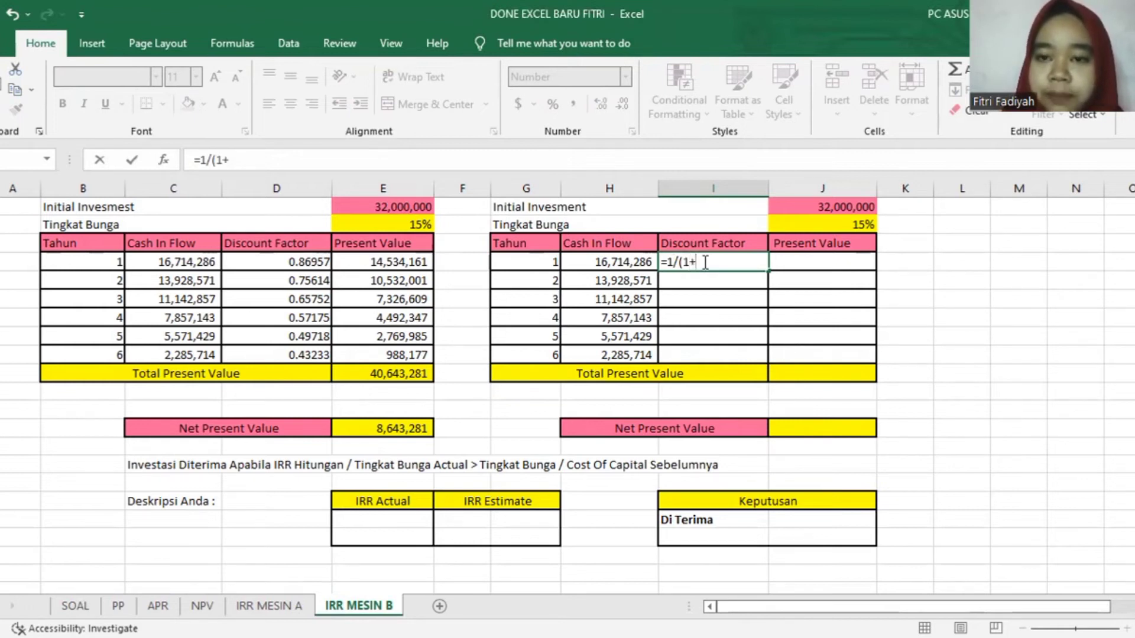
{"action": "left_click", "coordinate": [792, 226]}
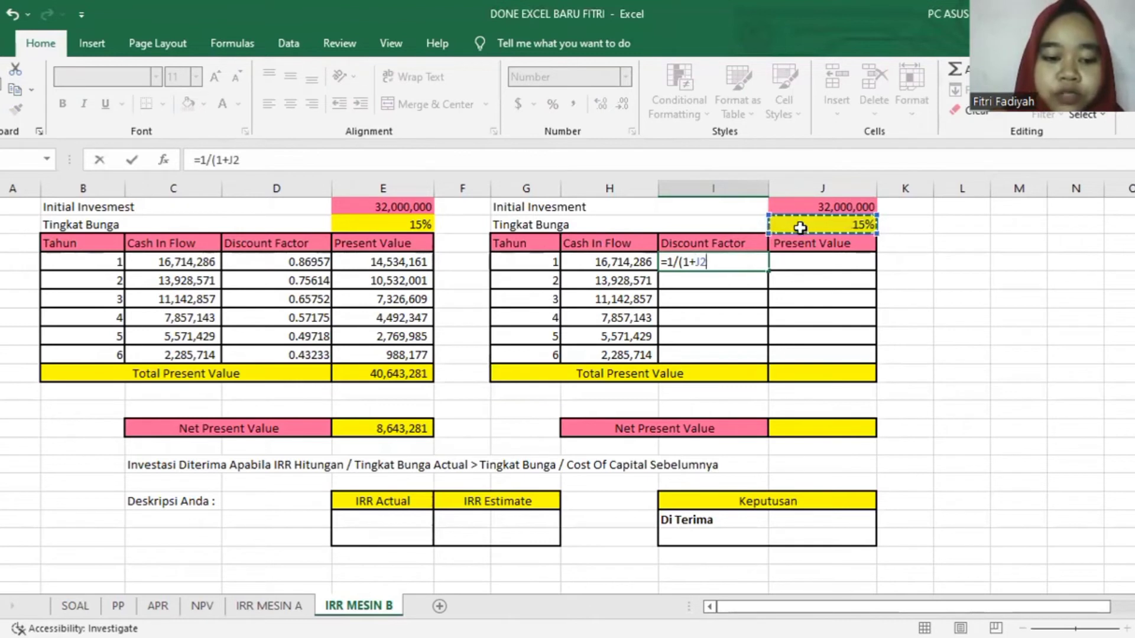
{"action": "key", "text": "F4"}
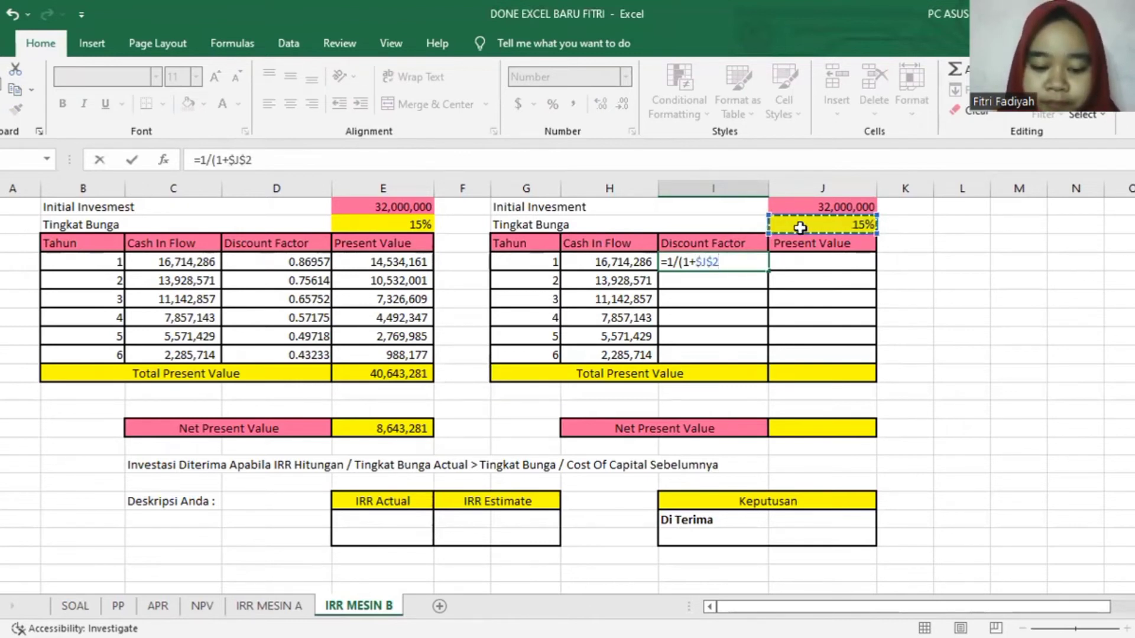
{"action": "type", "text": ")"}
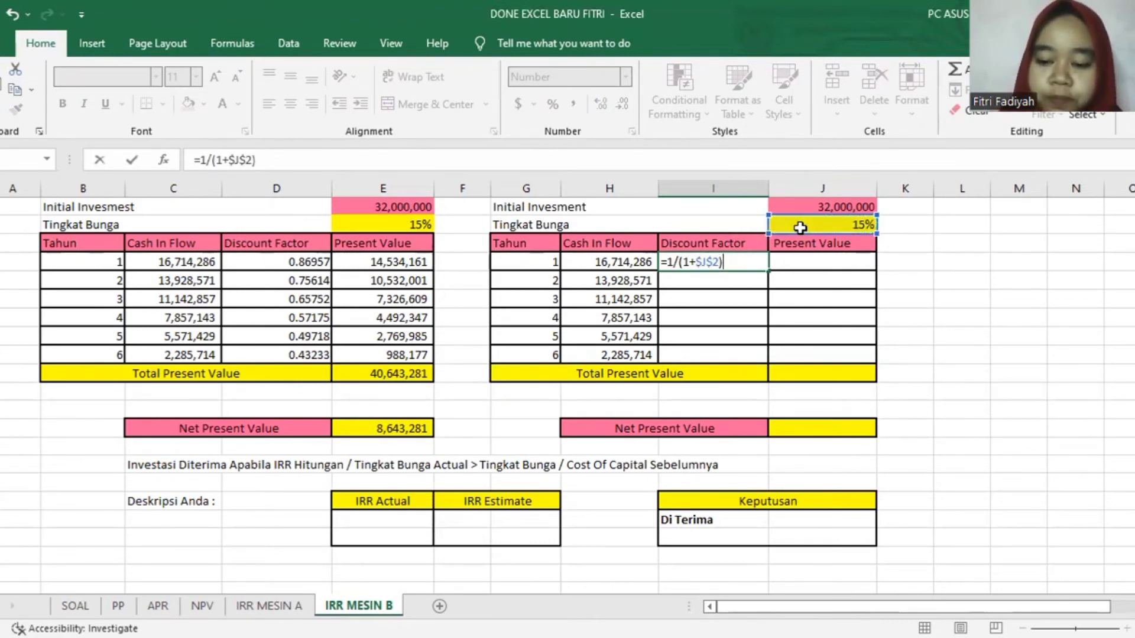
{"action": "type", "text": "^"}
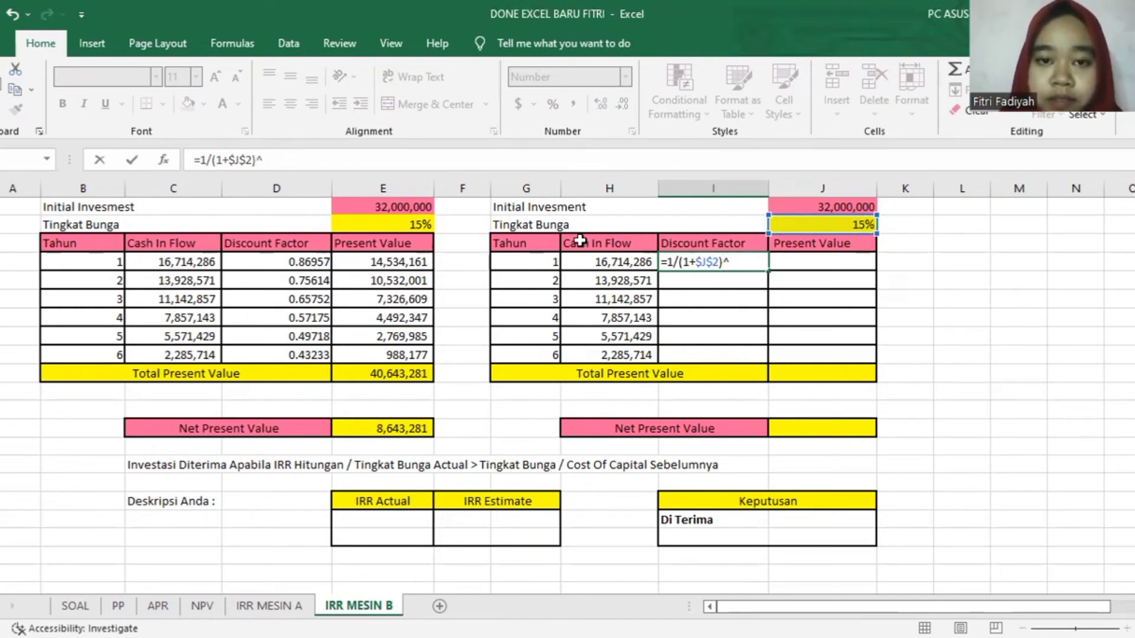
{"action": "left_click", "coordinate": [556, 258]}
{"action": "key", "text": "Return"}
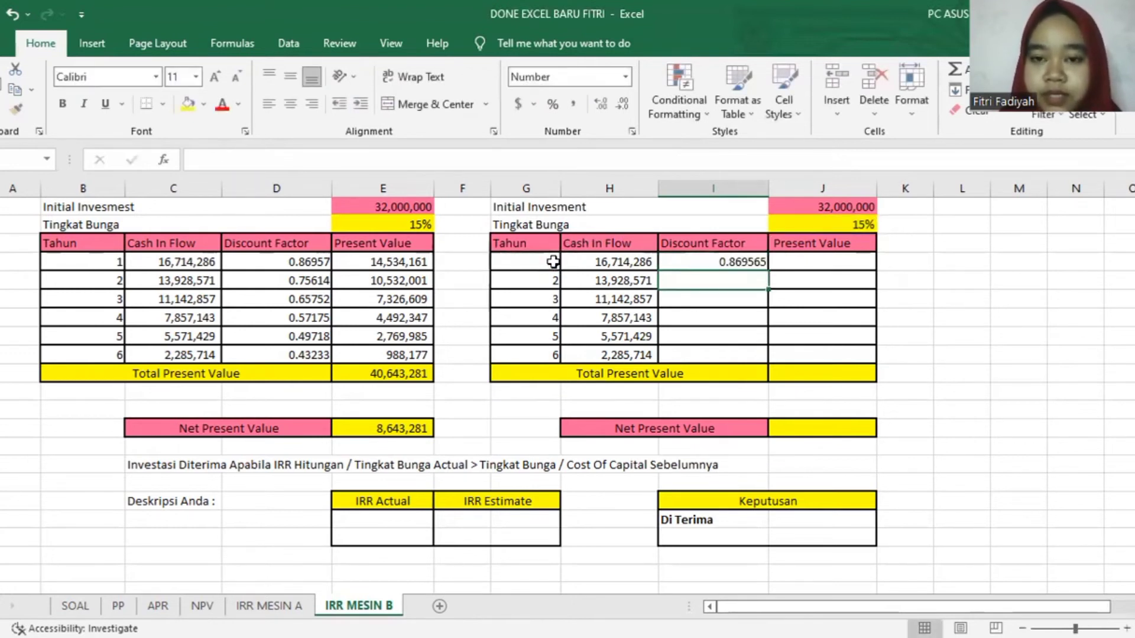
Fill the second table's discount factor formula down through year 6.
{"action": "left_click", "coordinate": [766, 263]}
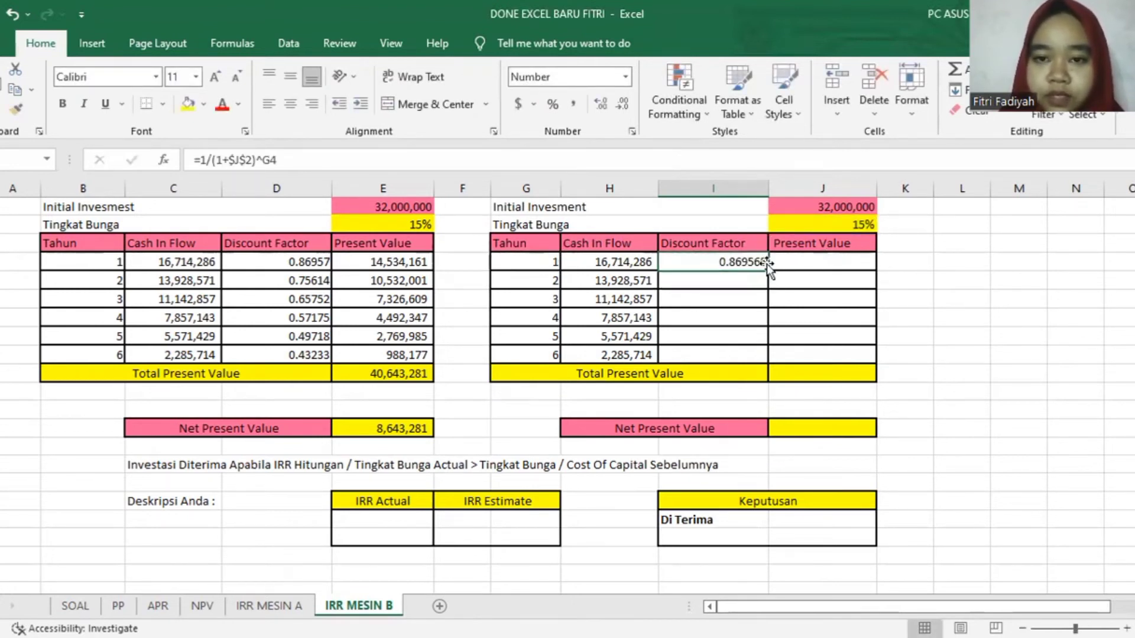
{"action": "left_click_drag", "start_coordinate": [766, 268], "coordinate": [757, 343]}
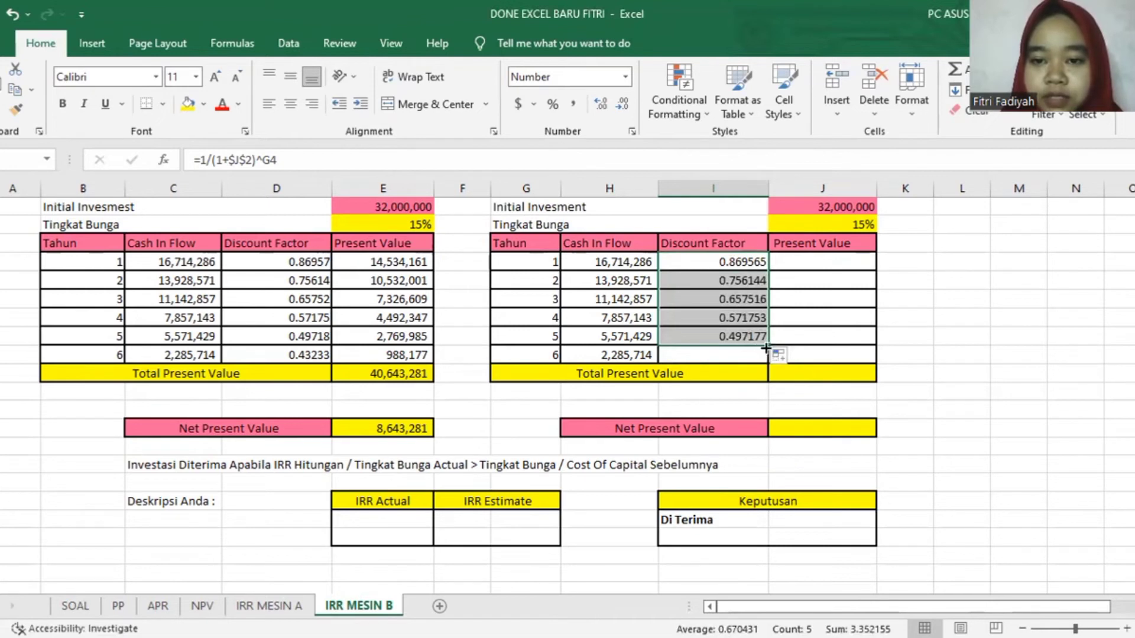
{"action": "left_click_drag", "start_coordinate": [769, 345], "coordinate": [766, 356]}
{"action": "left_click", "coordinate": [835, 256]}
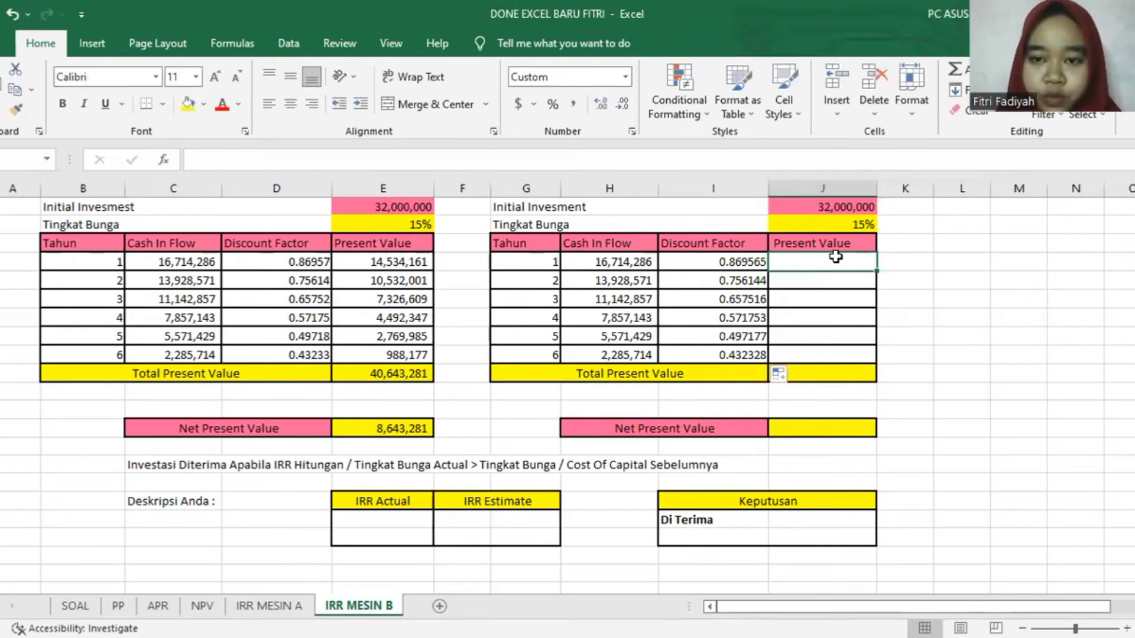
Calculate the second table's year 1 present value with =H4*I4 and fill the formula down the Present Value column.
{"action": "type", "text": "="}
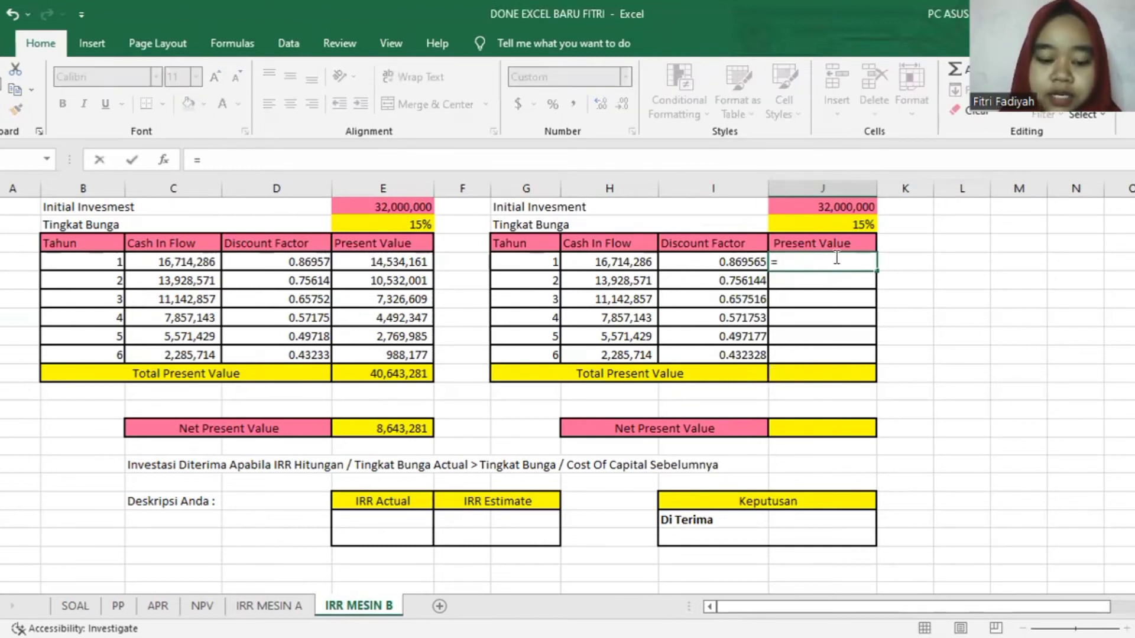
{"action": "left_click", "coordinate": [630, 261]}
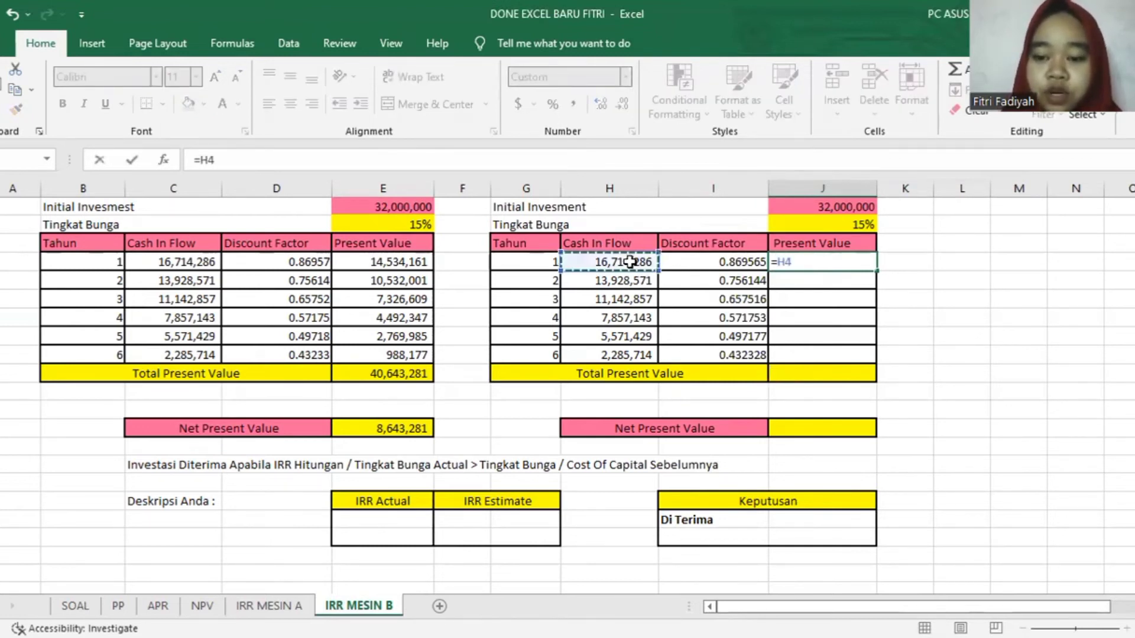
{"action": "type", "text": "*"}
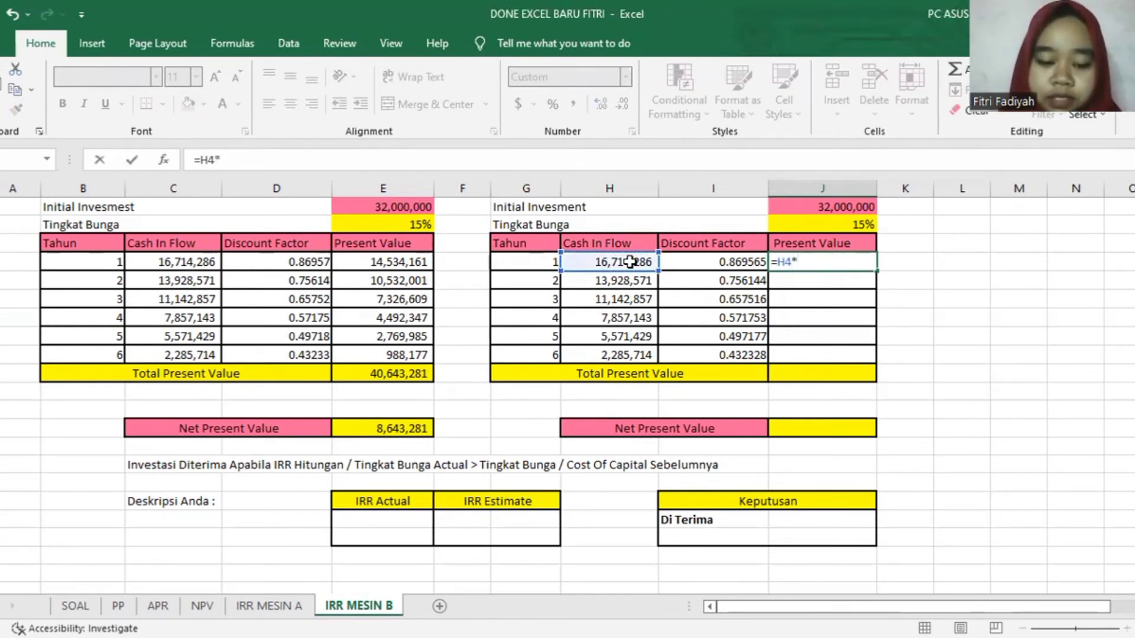
{"action": "left_click", "coordinate": [709, 264]}
{"action": "key", "text": "Return"}
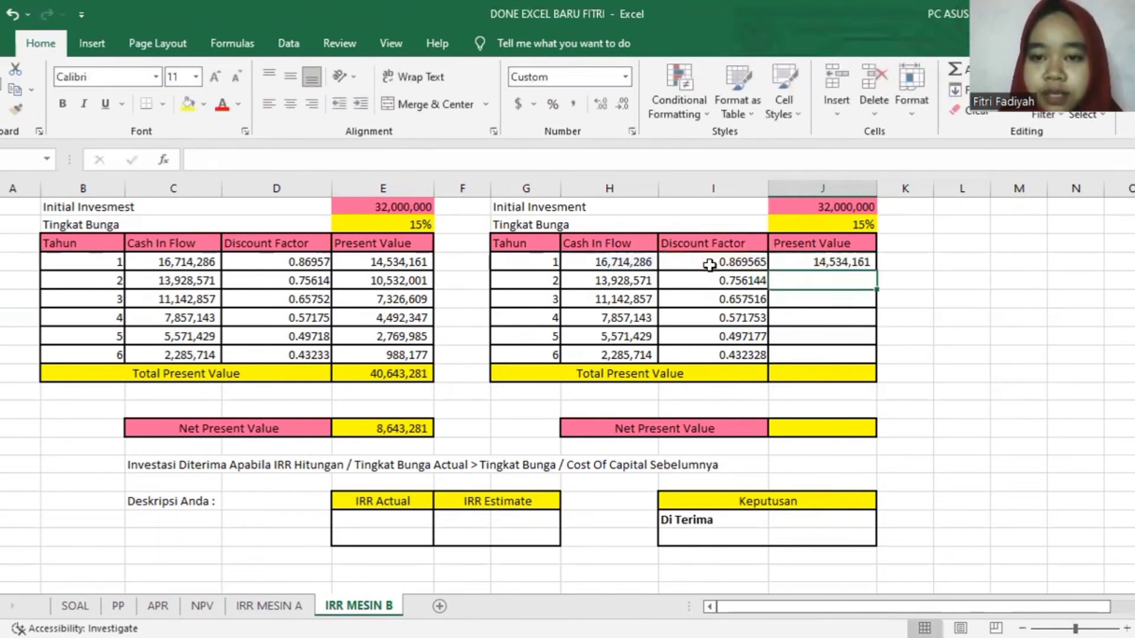
{"action": "left_click", "coordinate": [823, 264]}
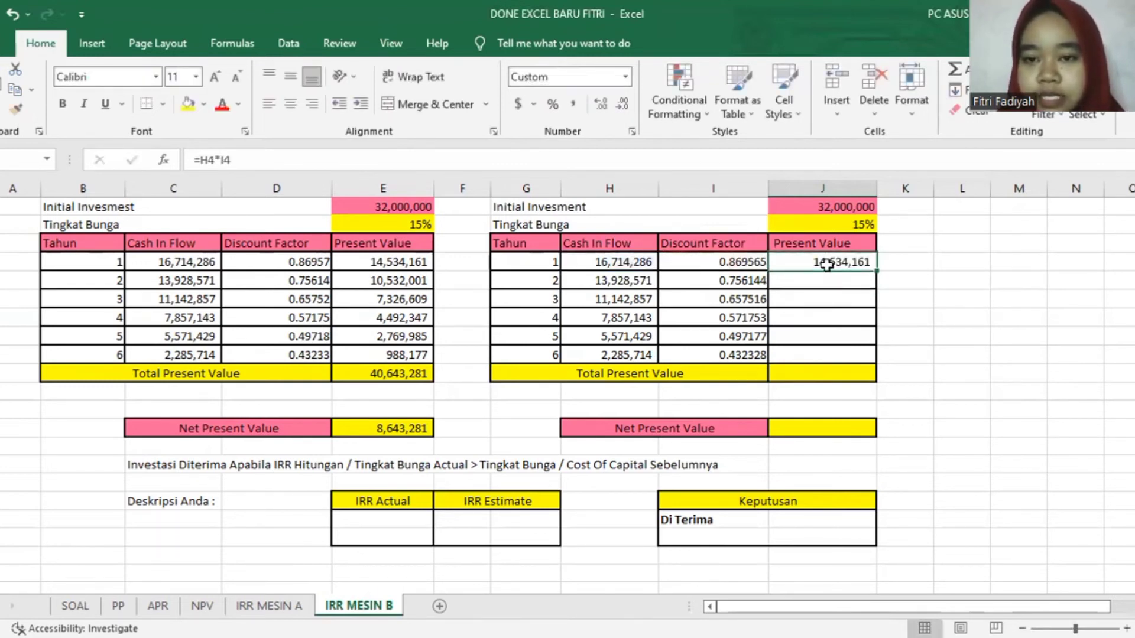
{"action": "double_click", "coordinate": [877, 273]}
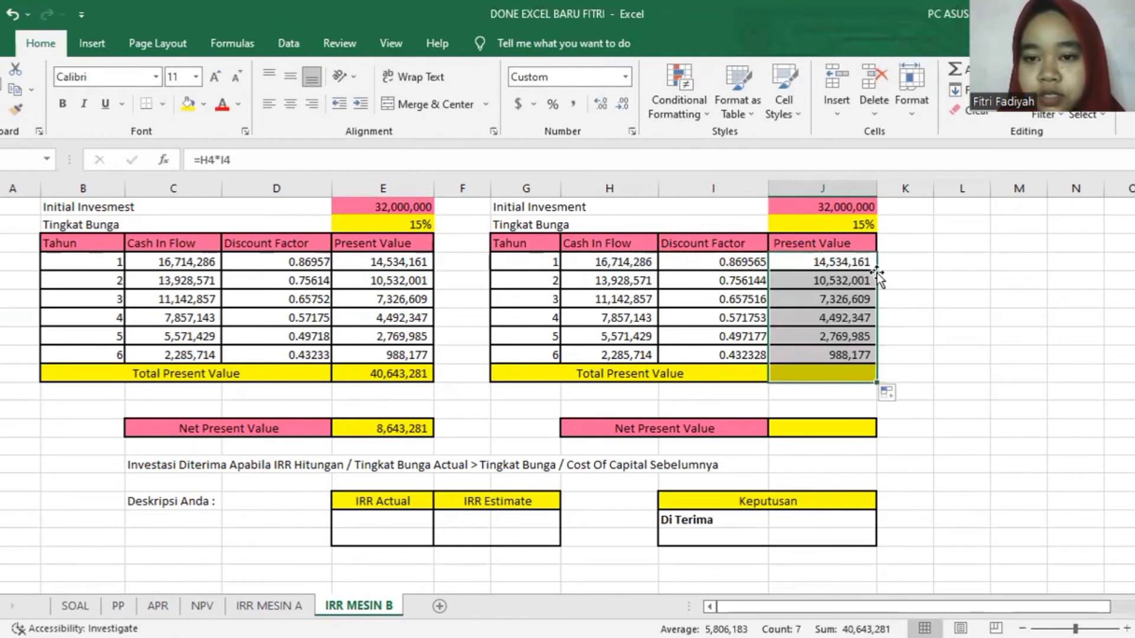
Total the second table's present values with =SUM(J4:J9) in its Total Present Value row.
{"action": "left_click", "coordinate": [797, 378]}
{"action": "double_click", "coordinate": [800, 376]}
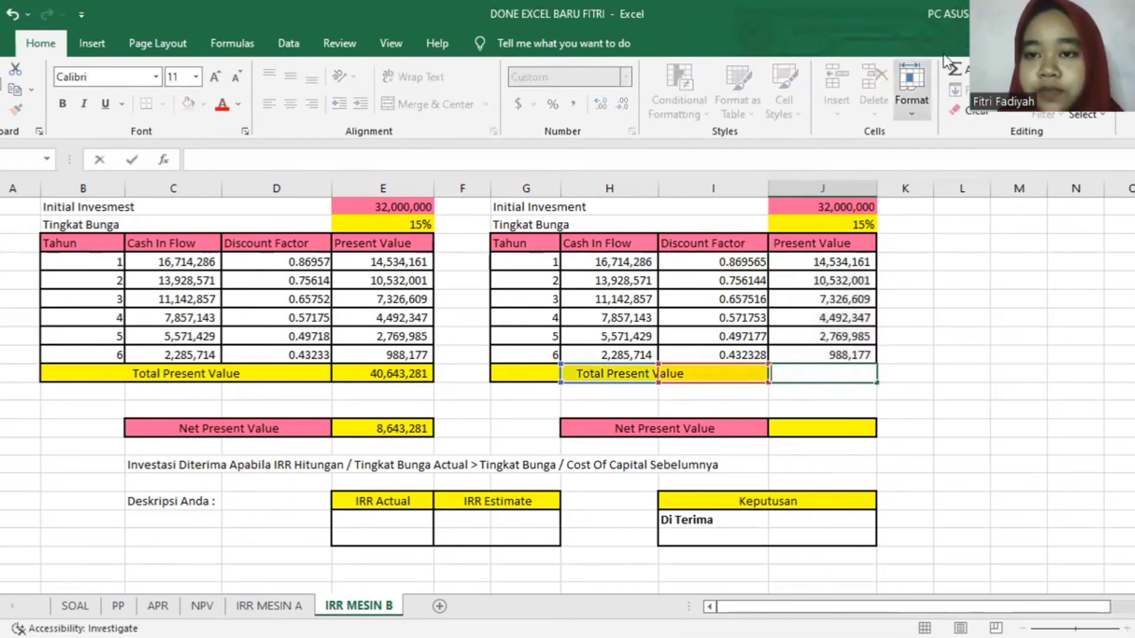
{"action": "type", "text": "="}
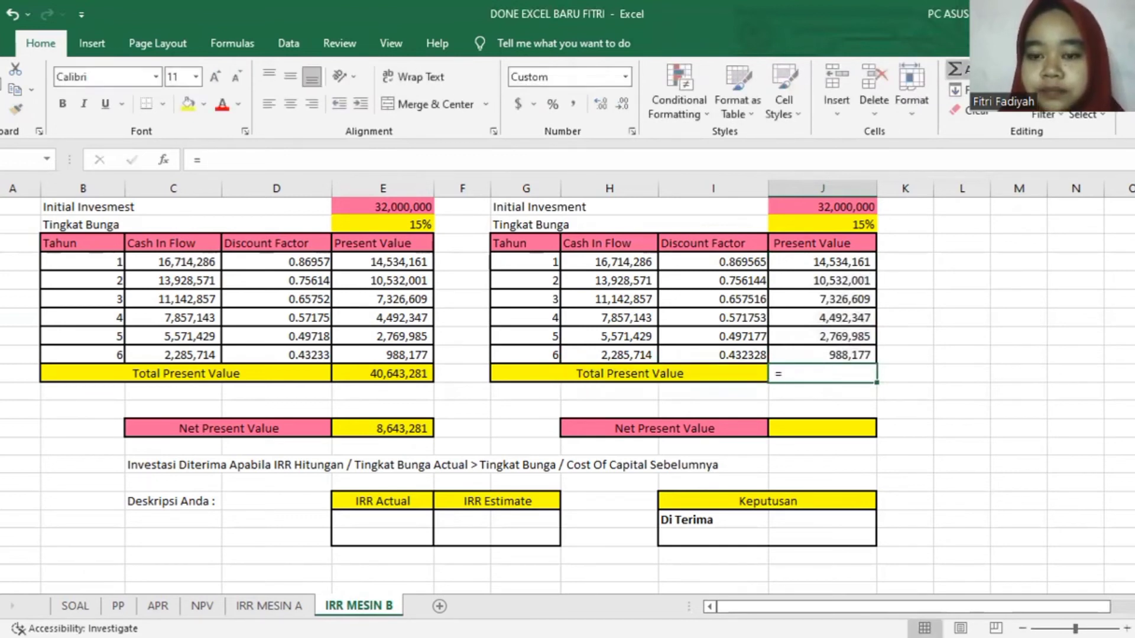
{"action": "type", "text": "SUM(J4:J9)"}
{"action": "key", "text": "Return"}
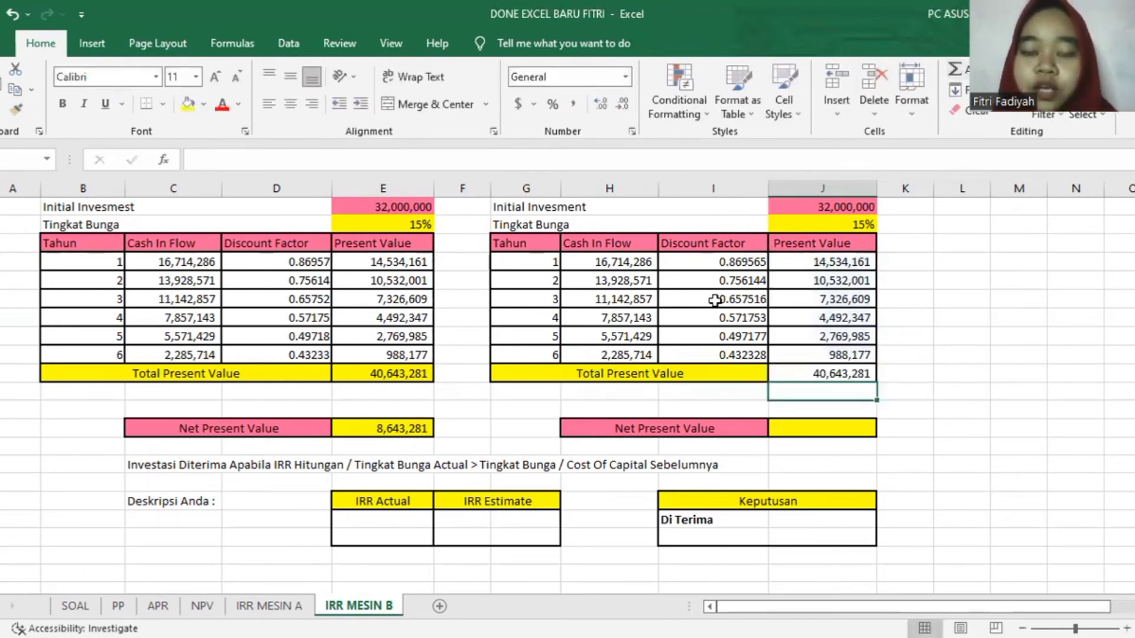
Calculate the second table's Net Present Value with =J10-J1.
{"action": "left_click", "coordinate": [803, 436]}
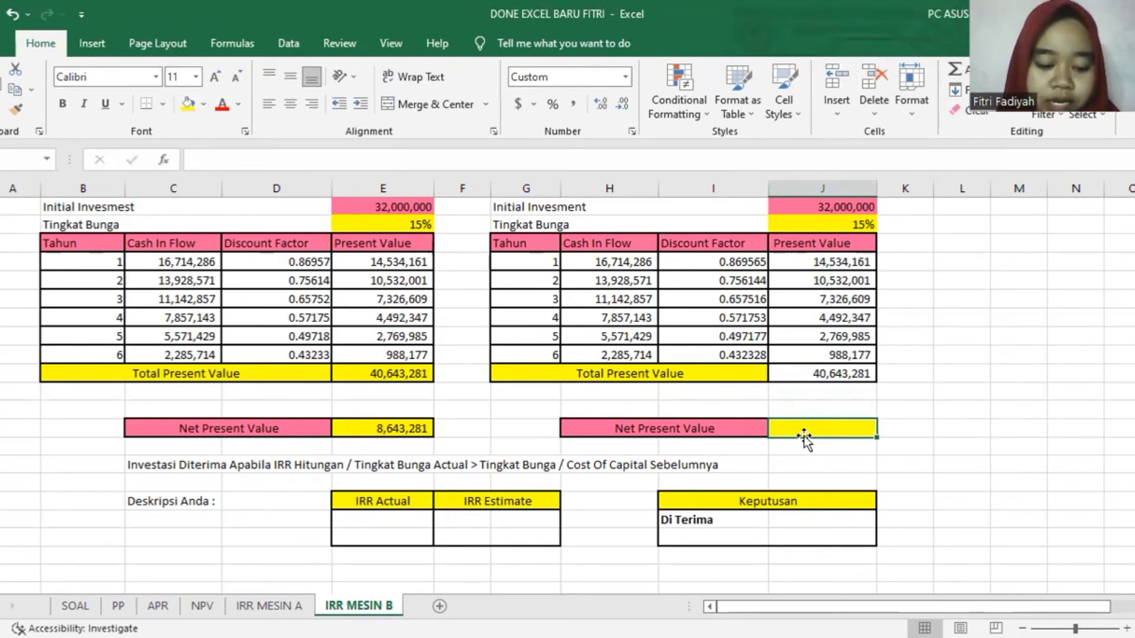
{"action": "type", "text": "="}
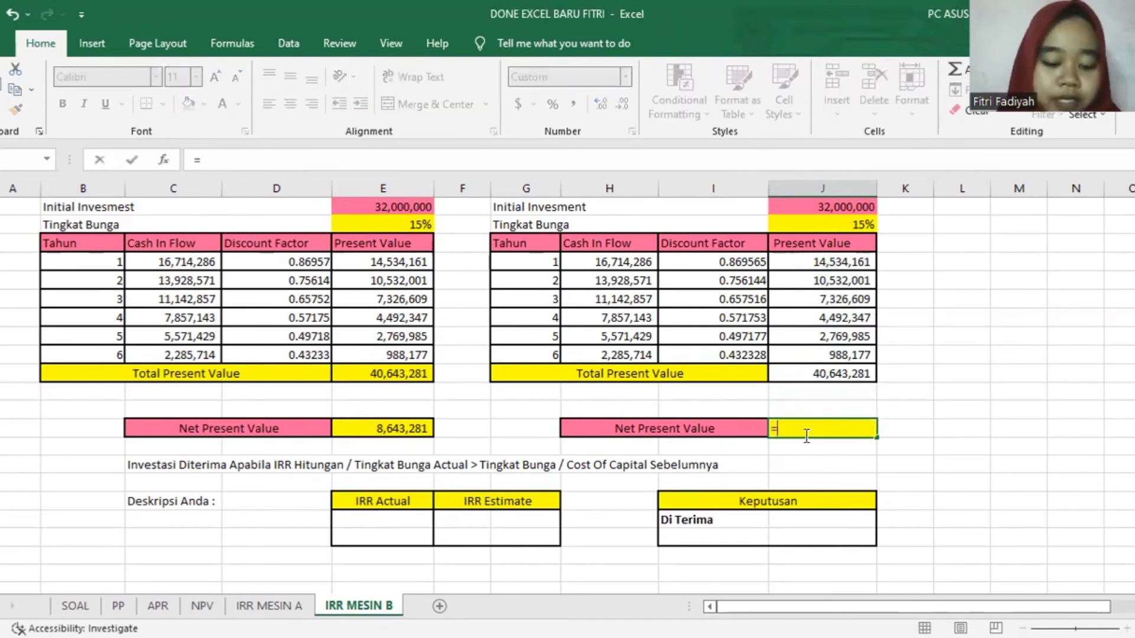
{"action": "left_click", "coordinate": [826, 373]}
{"action": "type", "text": "-"}
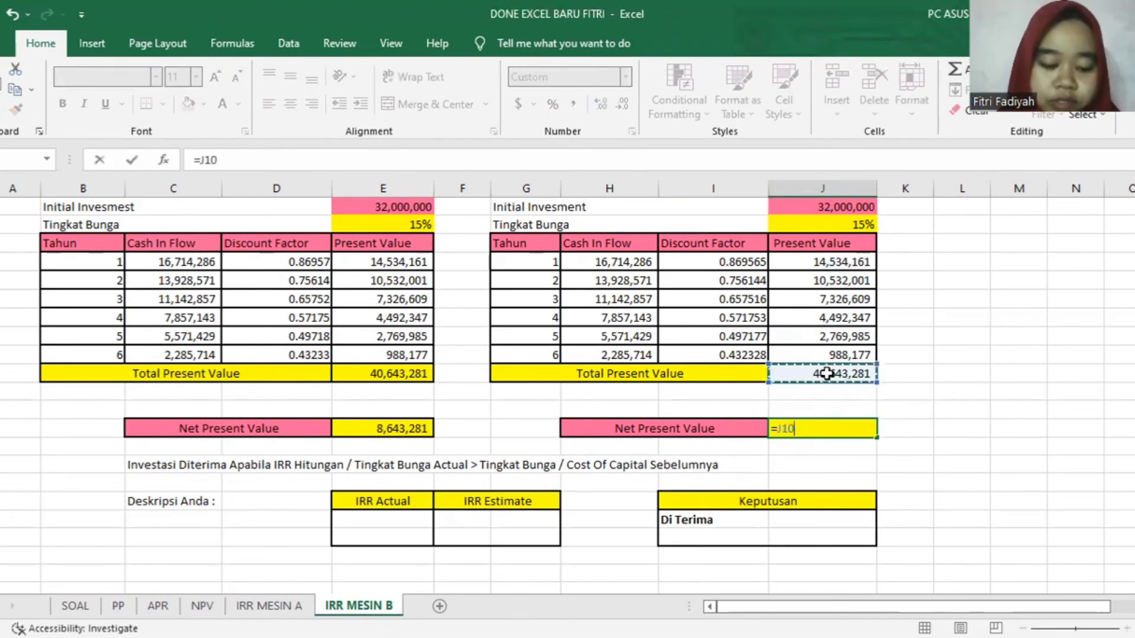
{"action": "left_click", "coordinate": [842, 212]}
{"action": "key", "text": "Return"}
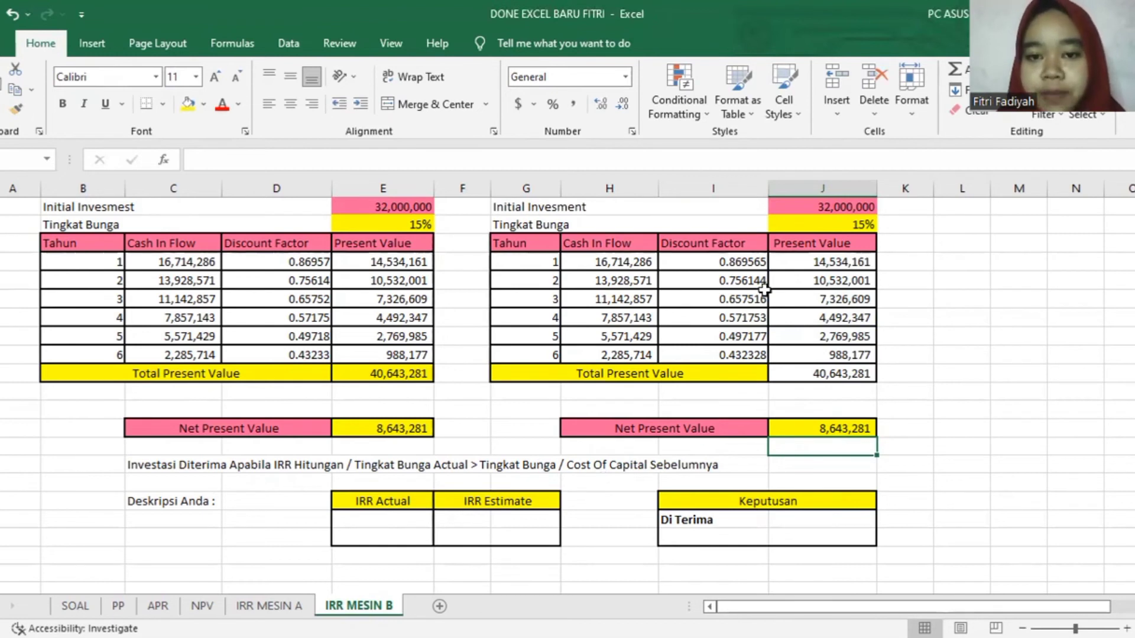
{"action": "left_click", "coordinate": [806, 434]}
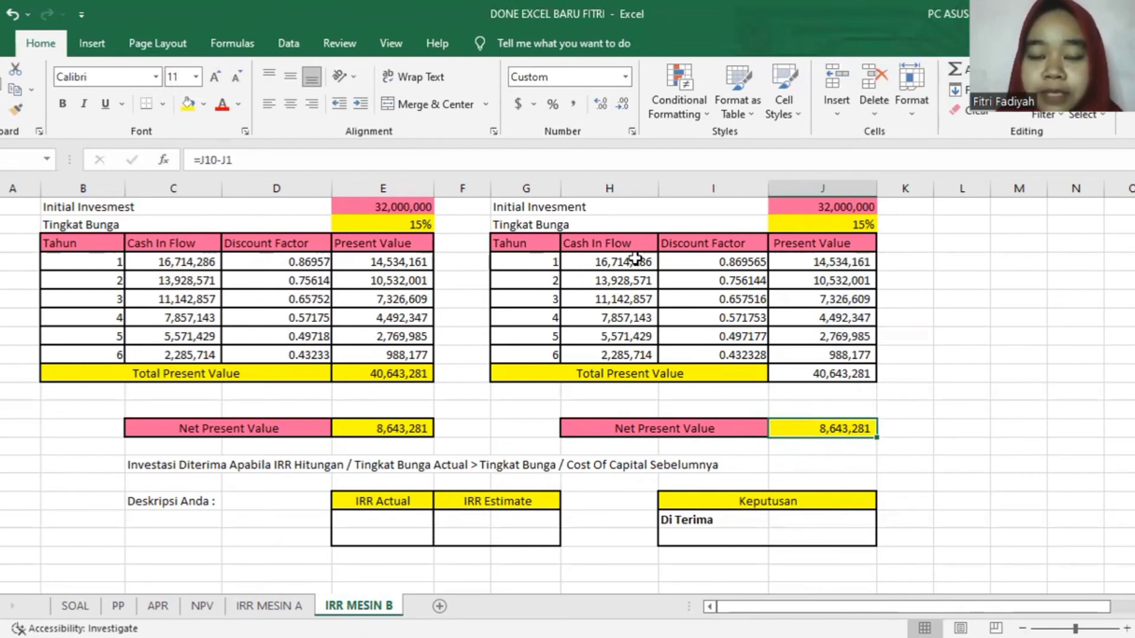
Try to set the second table's Tingkat Bunga to 27,89047% using a comma as the decimal separator.
{"action": "left_click", "coordinate": [828, 225]}
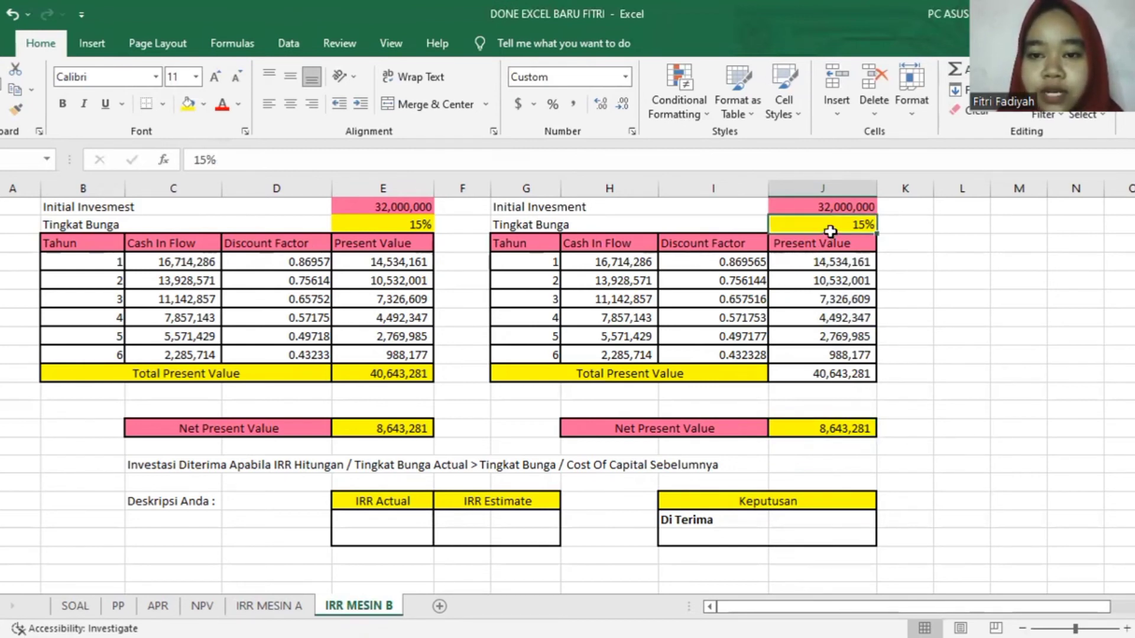
{"action": "left_click", "coordinate": [207, 155]}
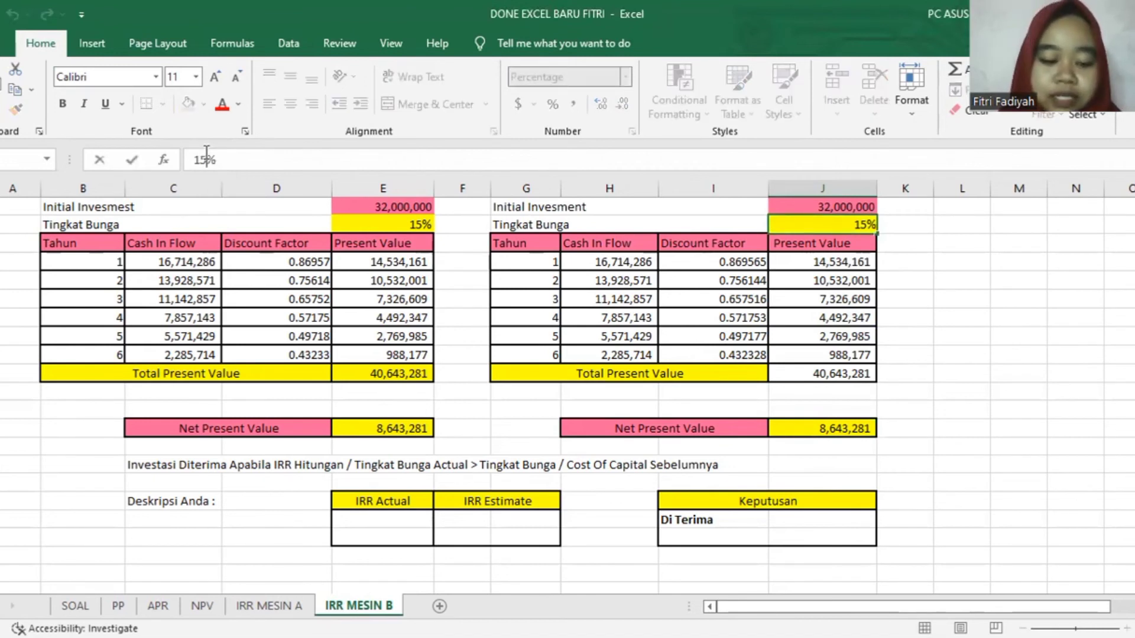
{"action": "key", "text": "BackSpace"}
{"action": "key", "text": "BackSpace"}
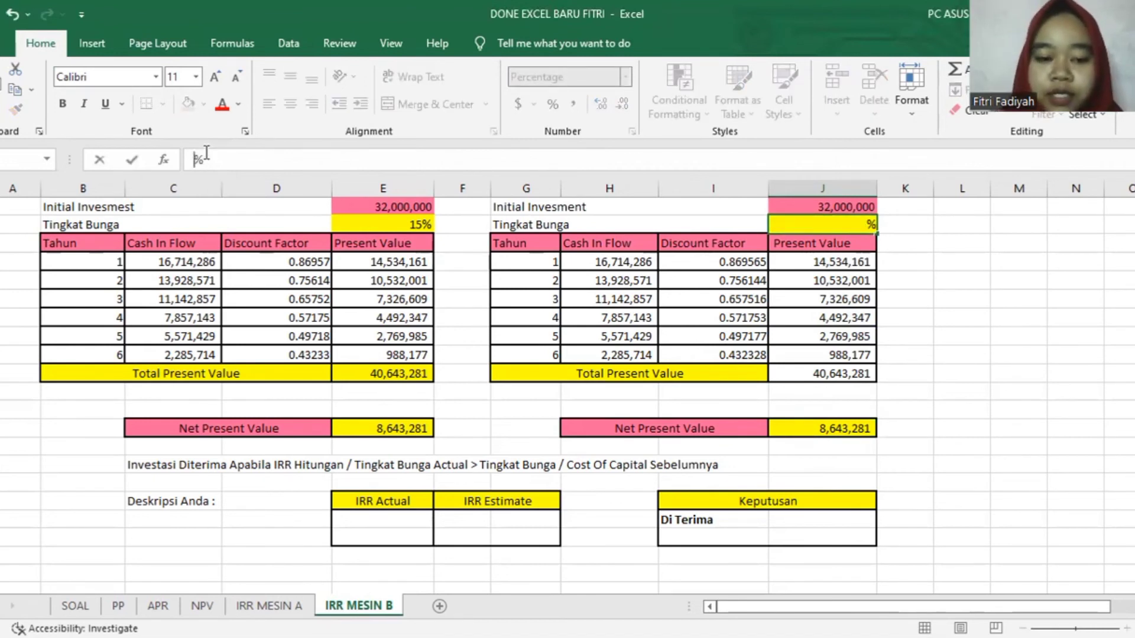
{"action": "type", "text": "27"}
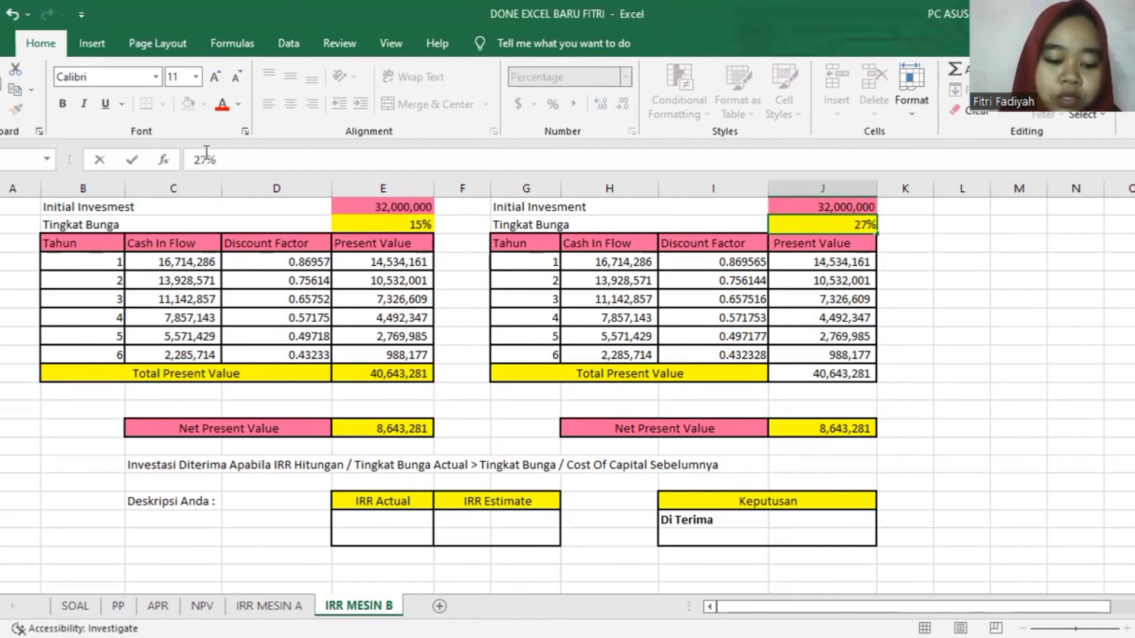
{"action": "type", "text": ",89"}
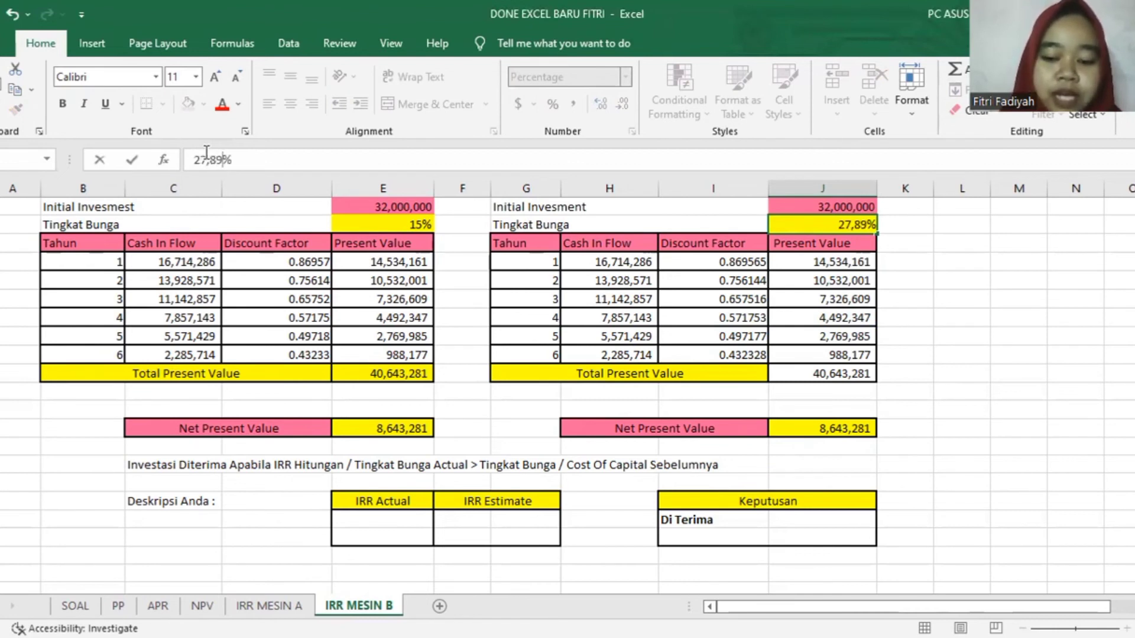
{"action": "type", "text": "047"}
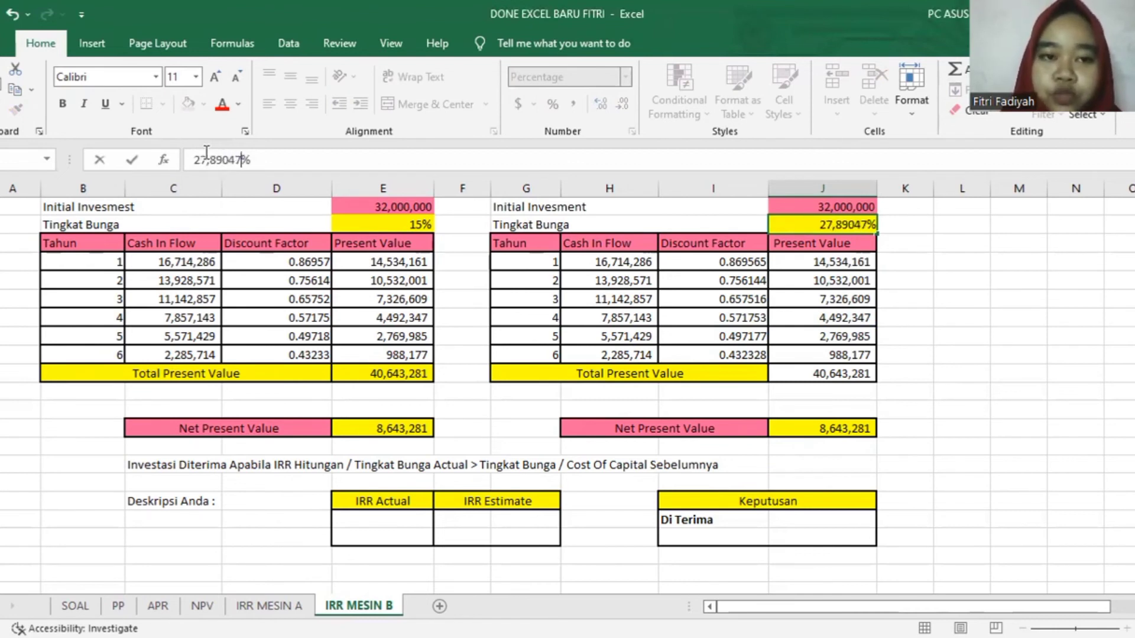
{"action": "key", "text": "Return"}
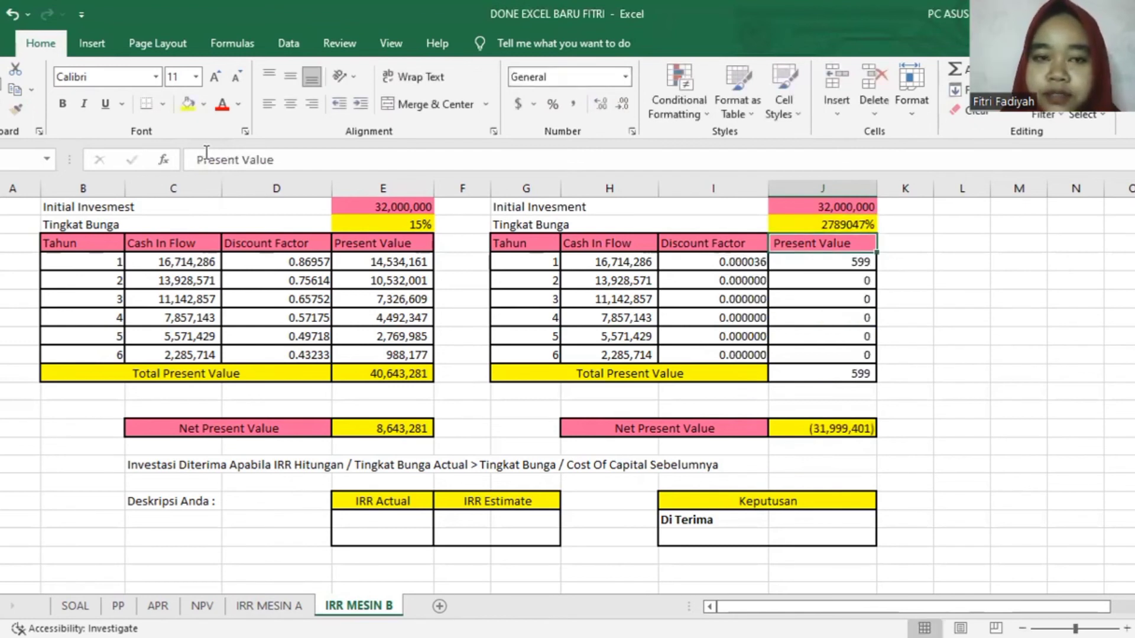
Set the second table's Tingkat Bunga to 27.89047% with a decimal point and check its Net Present Value.
{"action": "left_click", "coordinate": [808, 226]}
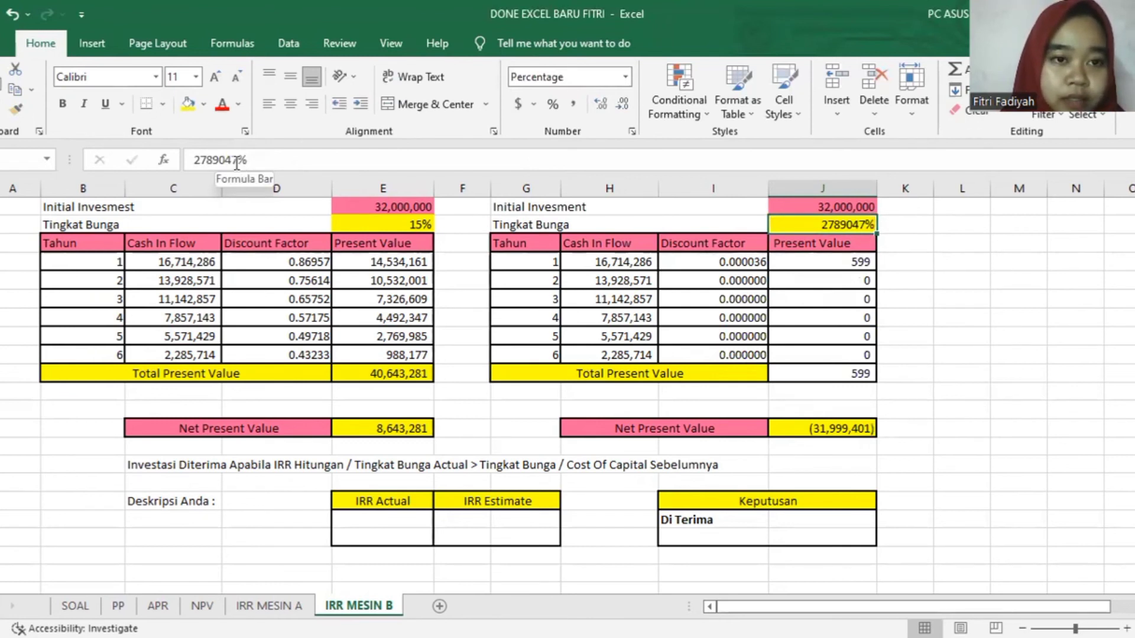
{"action": "left_click", "coordinate": [236, 161]}
{"action": "key", "text": "BackSpace"}
{"action": "key", "text": "BackSpace"}
{"action": "key", "text": "BackSpace"}
{"action": "key", "text": "BackSpace"}
{"action": "key", "text": "BackSpace"}
{"action": "key", "text": "BackSpace"}
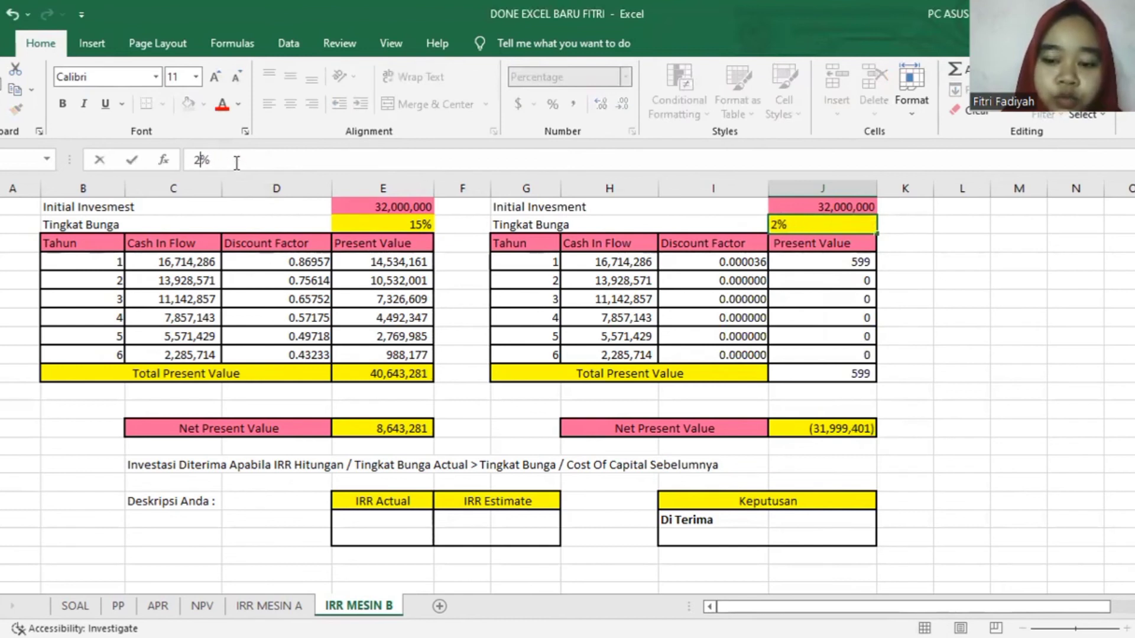
{"action": "type", "text": "7."}
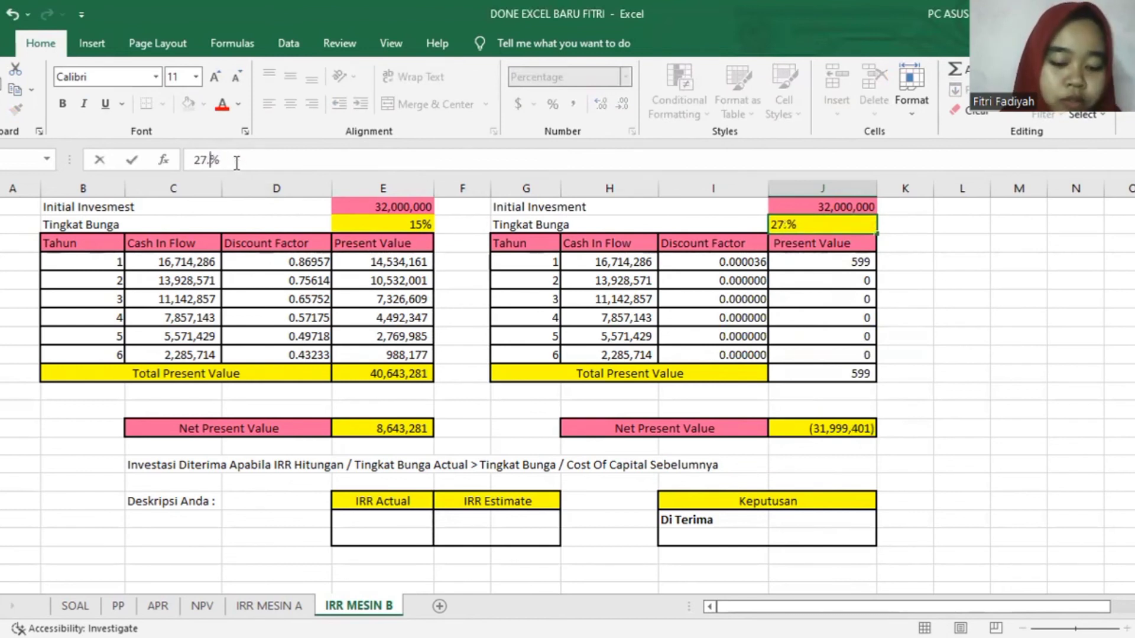
{"action": "type", "text": "89"}
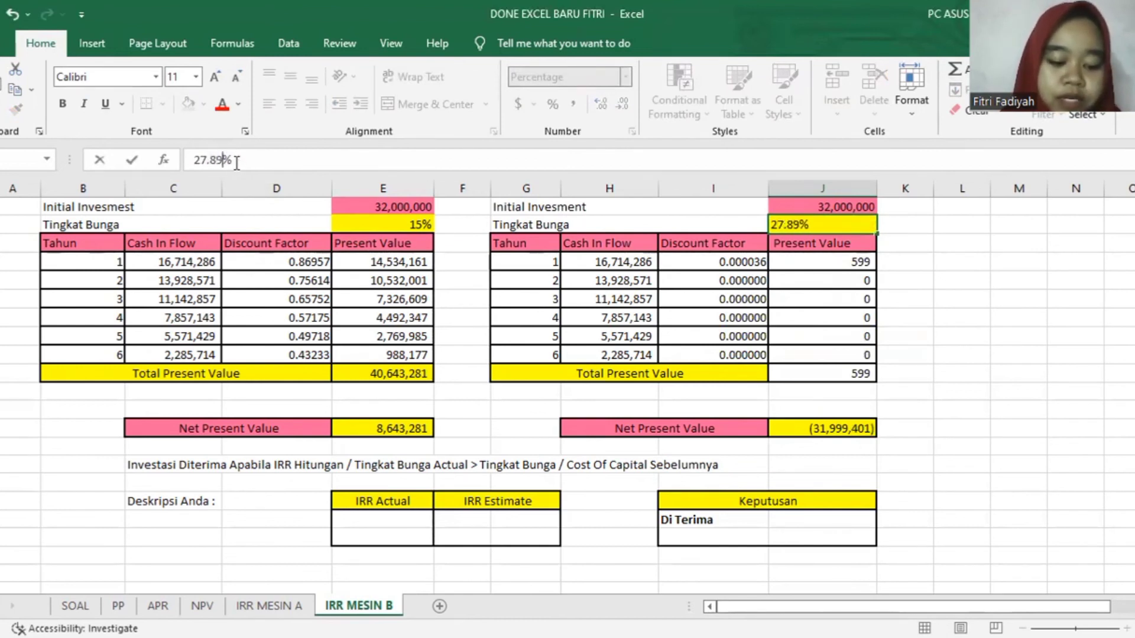
{"action": "type", "text": "0"}
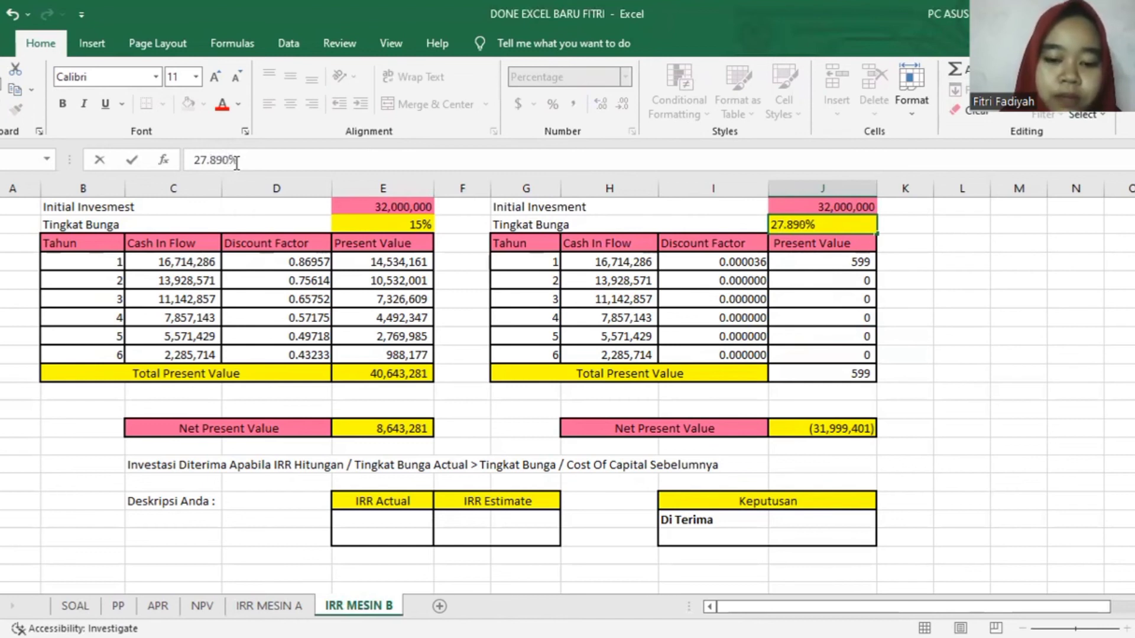
{"action": "type", "text": "47"}
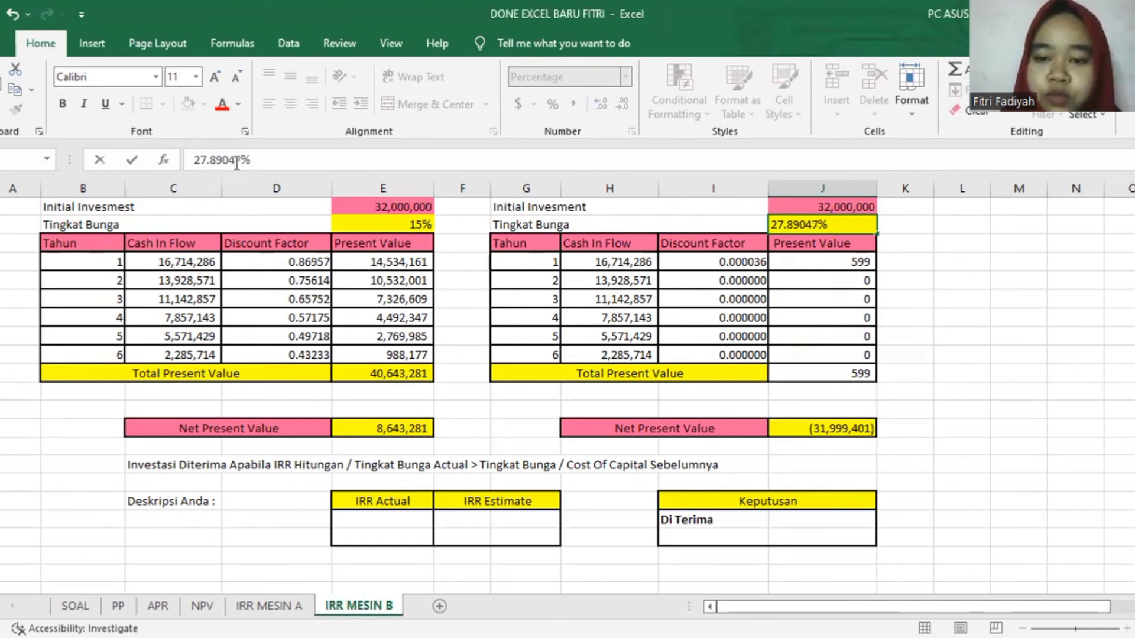
{"action": "key", "text": "Return"}
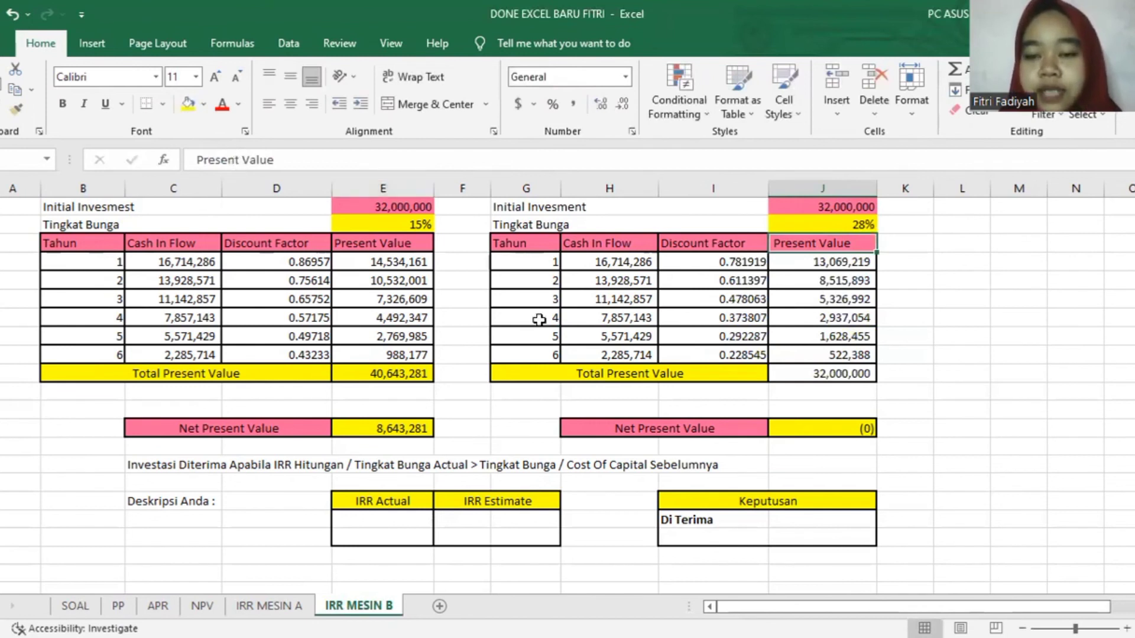
{"action": "left_click", "coordinate": [837, 431]}
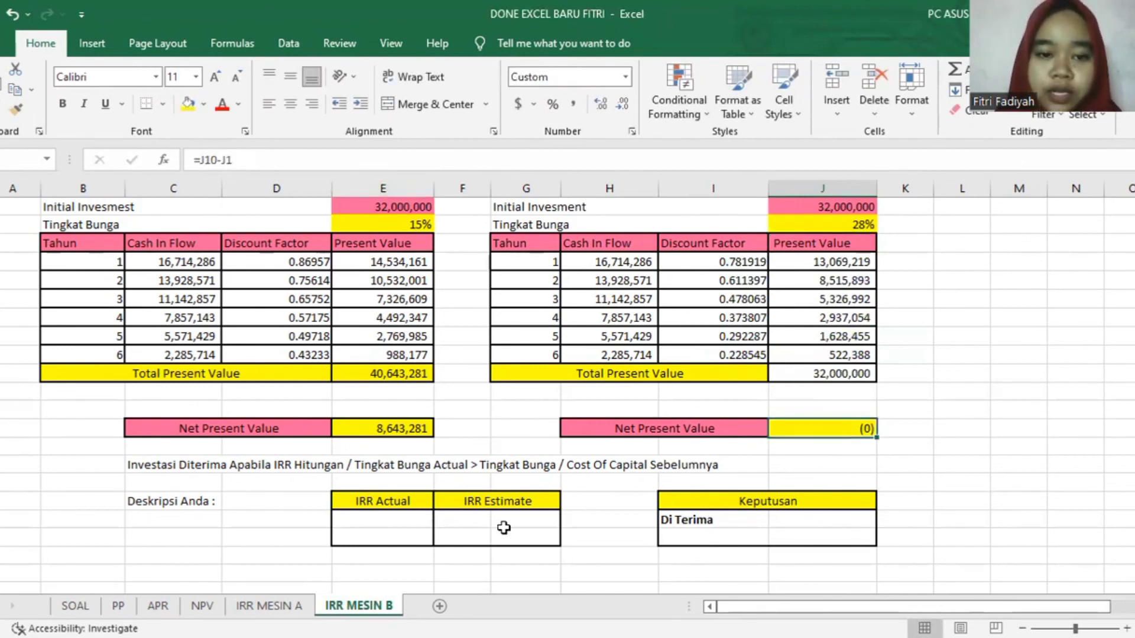
Link IRR Actual to the second table's interest rate with =J2 and IRR Estimate to the first table's with =E2.
{"action": "left_click", "coordinate": [363, 527]}
{"action": "type", "text": "="}
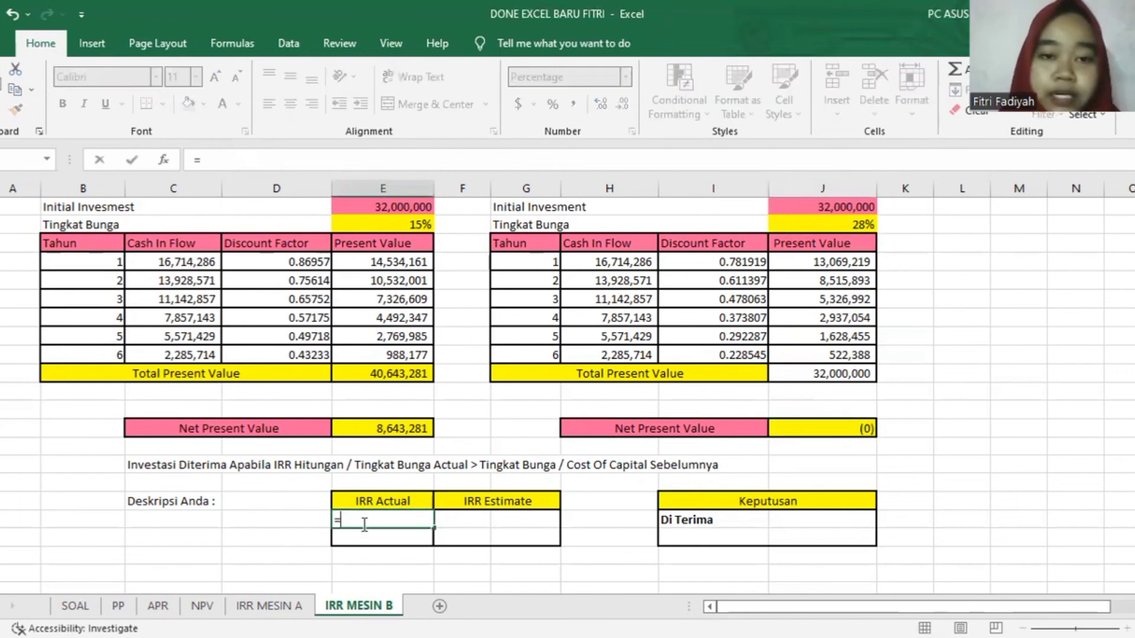
{"action": "left_click", "coordinate": [832, 224]}
{"action": "key", "text": "Return"}
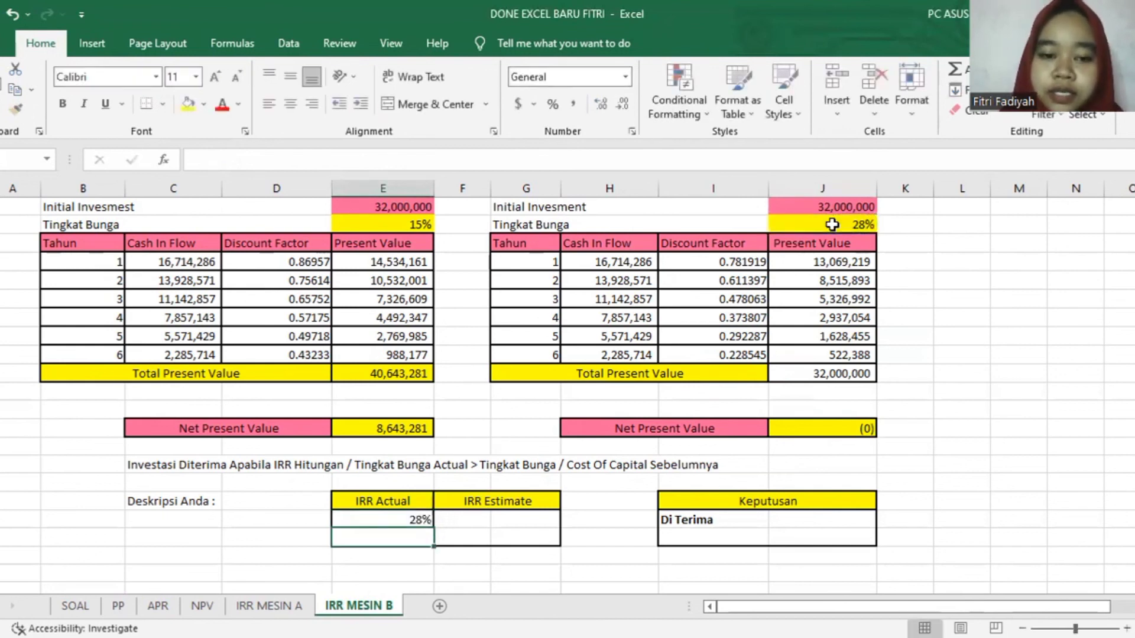
{"action": "left_click", "coordinate": [477, 523]}
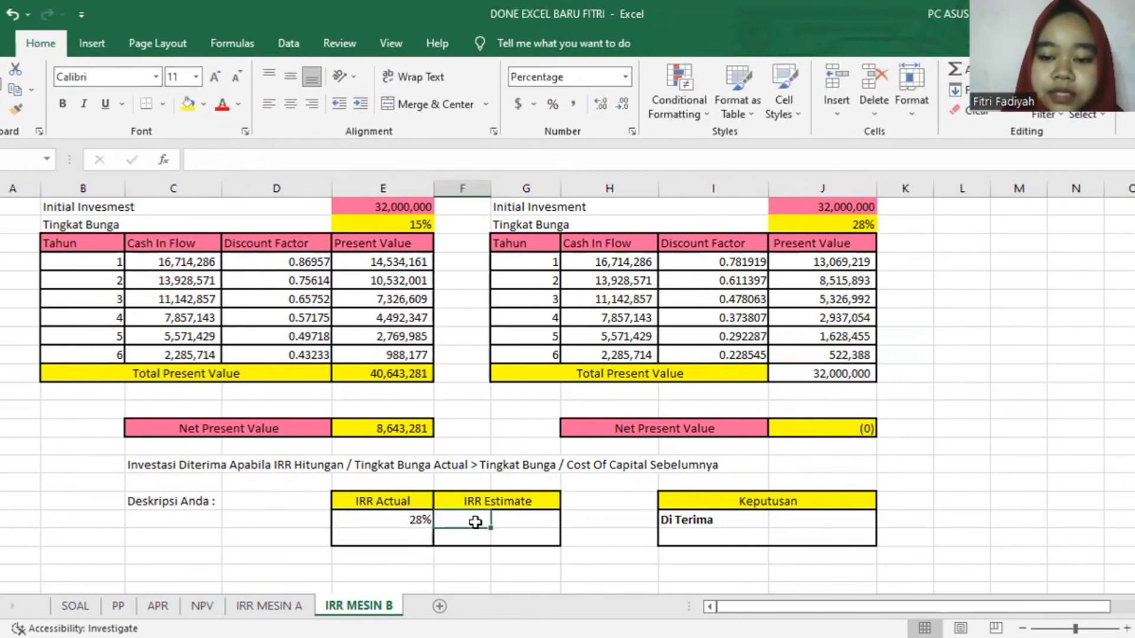
{"action": "type", "text": "="}
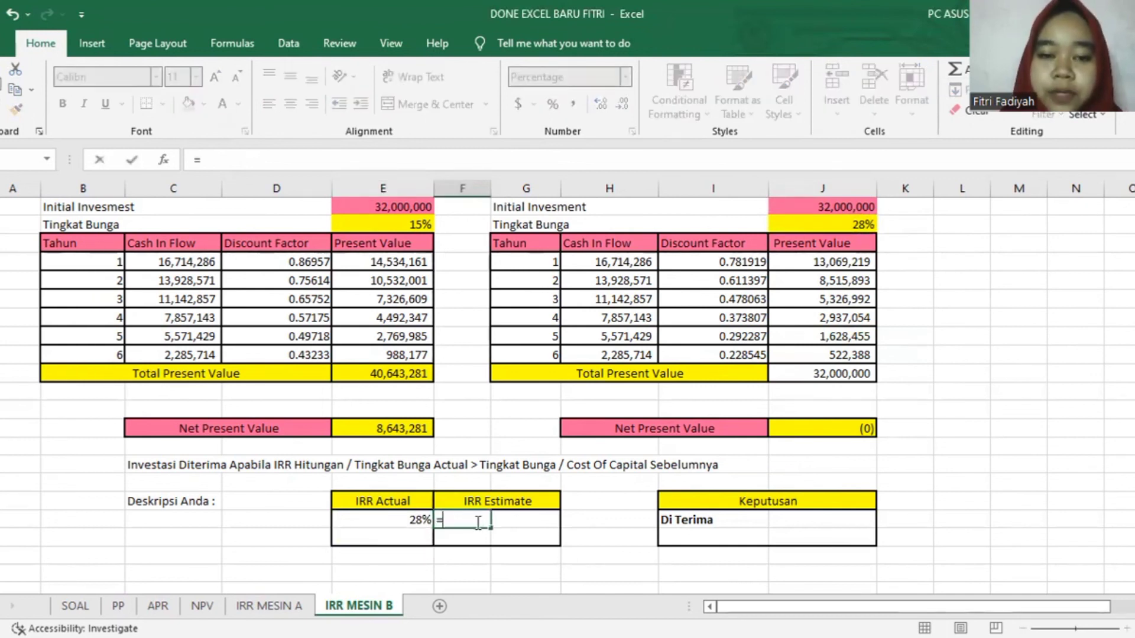
{"action": "left_click", "coordinate": [390, 227]}
{"action": "key", "text": "Return"}
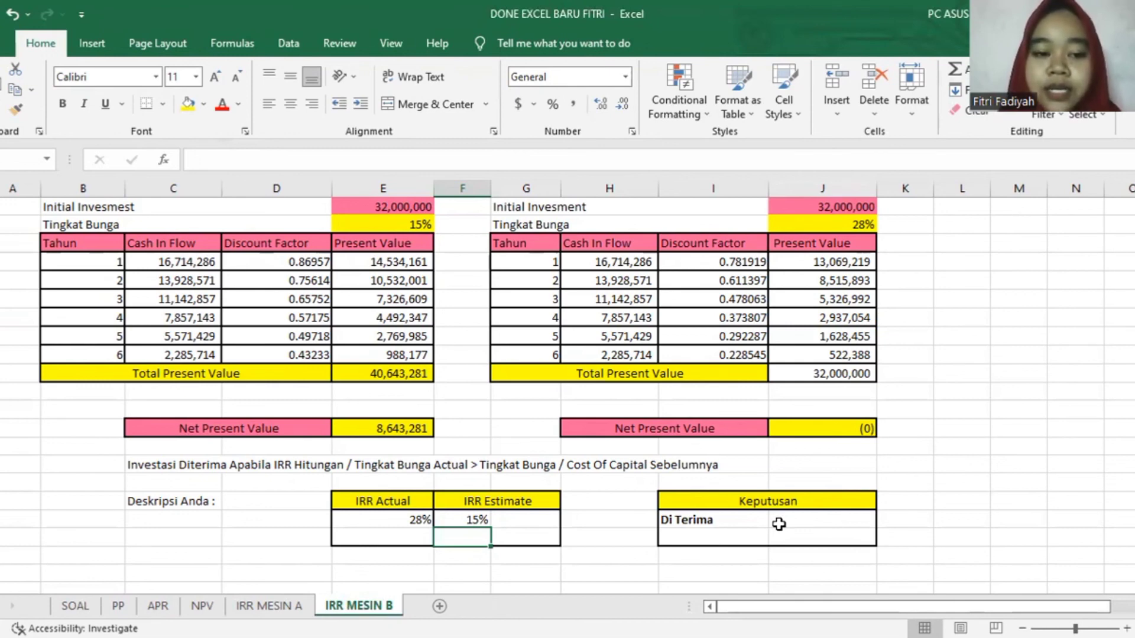
Review the NPV and IRR MESIN A sheets and return to the IRR MESIN B sheet.
{"action": "left_click", "coordinate": [201, 605]}
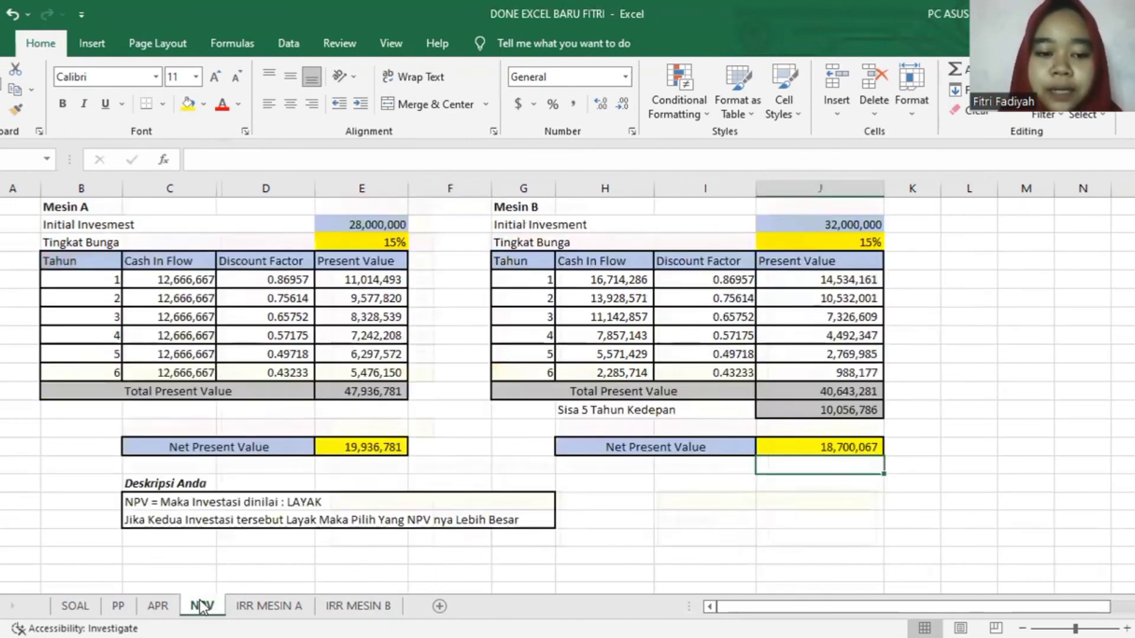
{"action": "left_click", "coordinate": [272, 608]}
{"action": "left_click", "coordinate": [350, 606]}
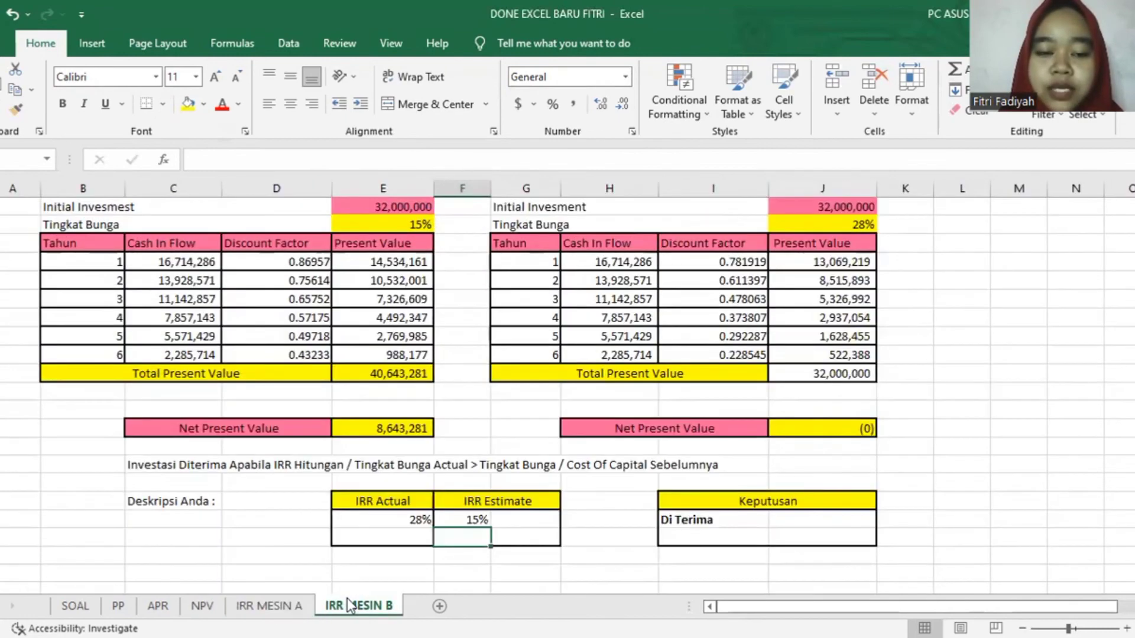